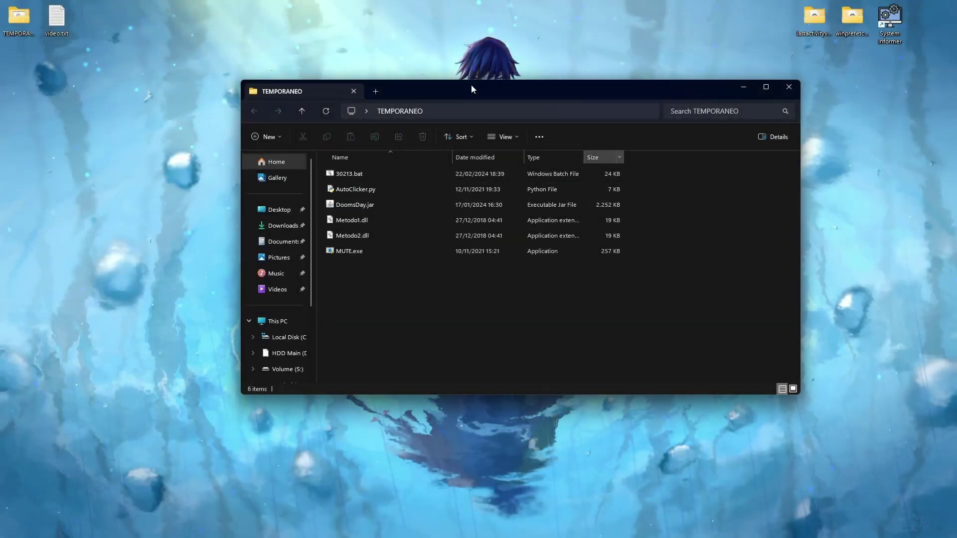
Step: Inspect the Details properties of MUTE.exe in the TEMPORANEO folder and close its Properties dialog
{"action": "left_click_drag", "start_coordinate": [473, 89], "coordinate": [448, 88]}
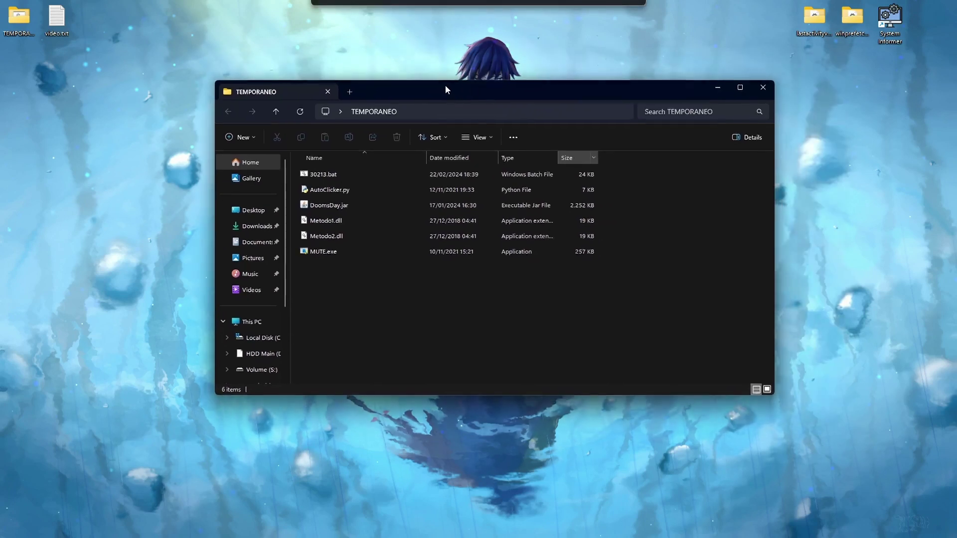
{"action": "left_click", "coordinate": [340, 257]}
{"action": "key", "text": "shift+F10"}
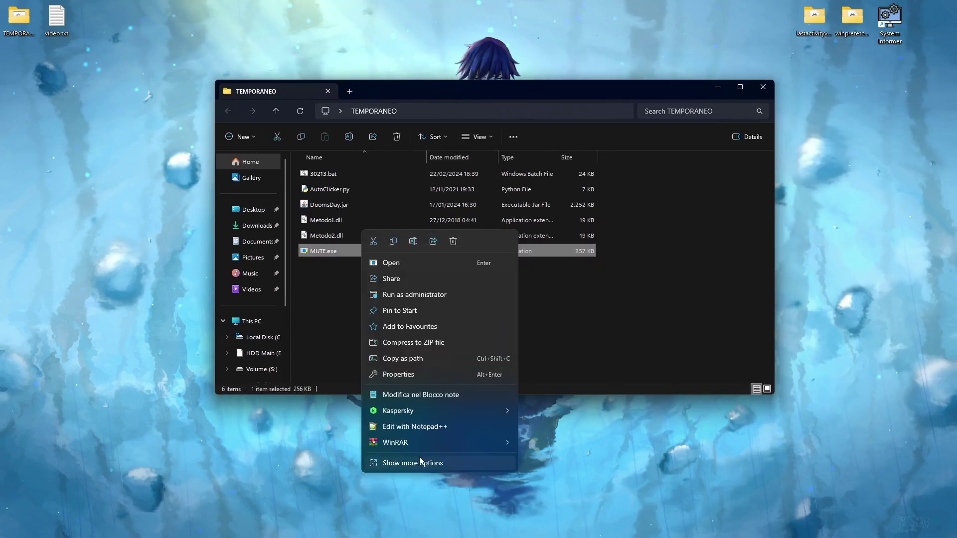
{"action": "left_click", "coordinate": [424, 466]}
{"action": "left_click", "coordinate": [395, 519]}
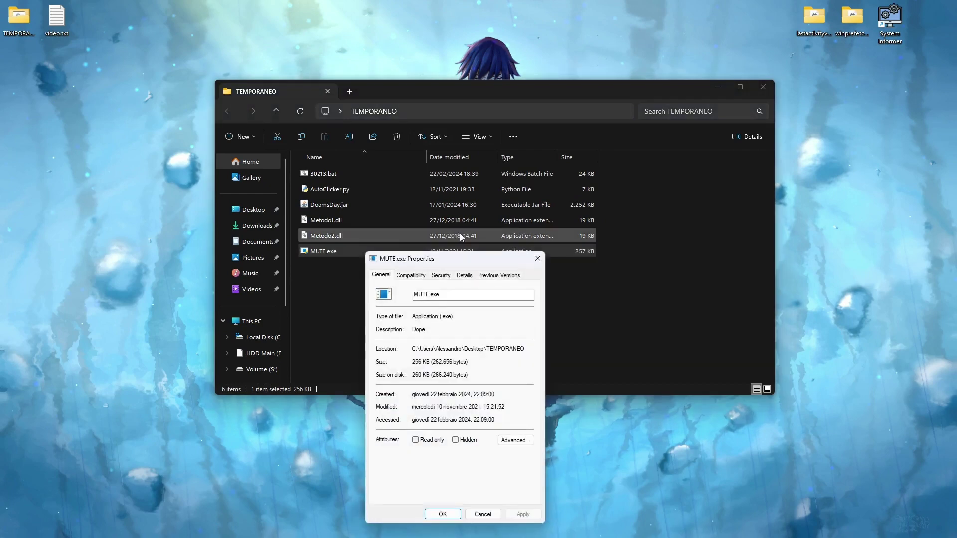
{"action": "left_click", "coordinate": [461, 274]}
{"action": "left_click_drag", "start_coordinate": [461, 258], "coordinate": [761, 157]}
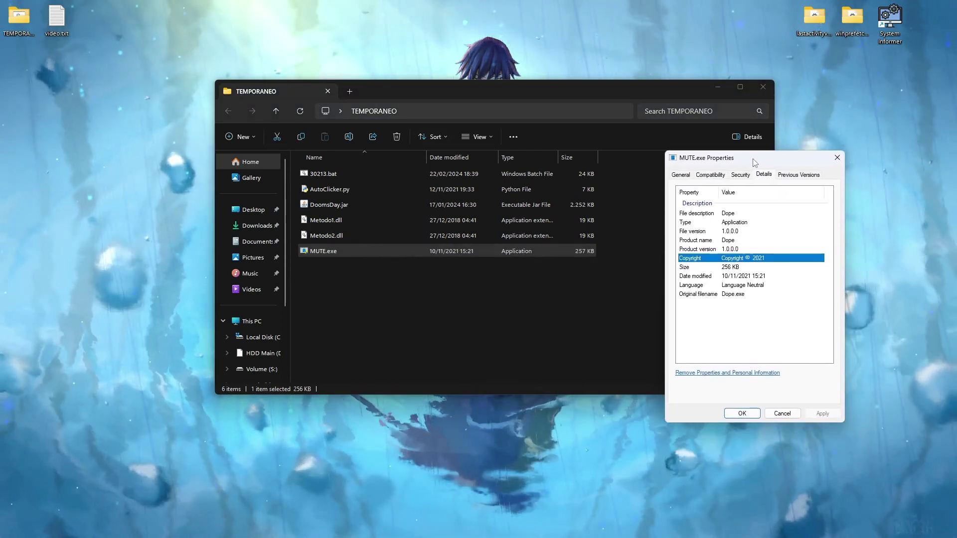
{"action": "left_click", "coordinate": [758, 306]}
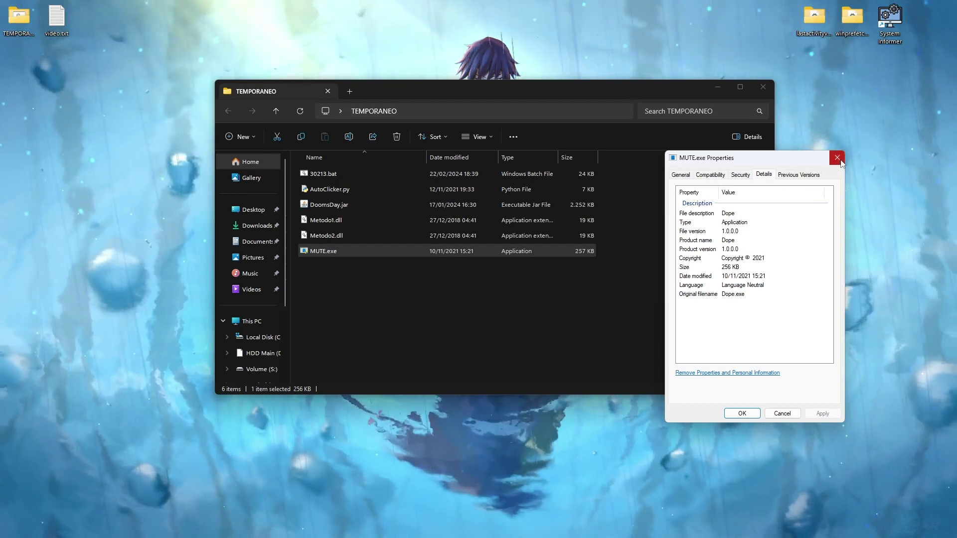
{"action": "key", "text": "Escape"}
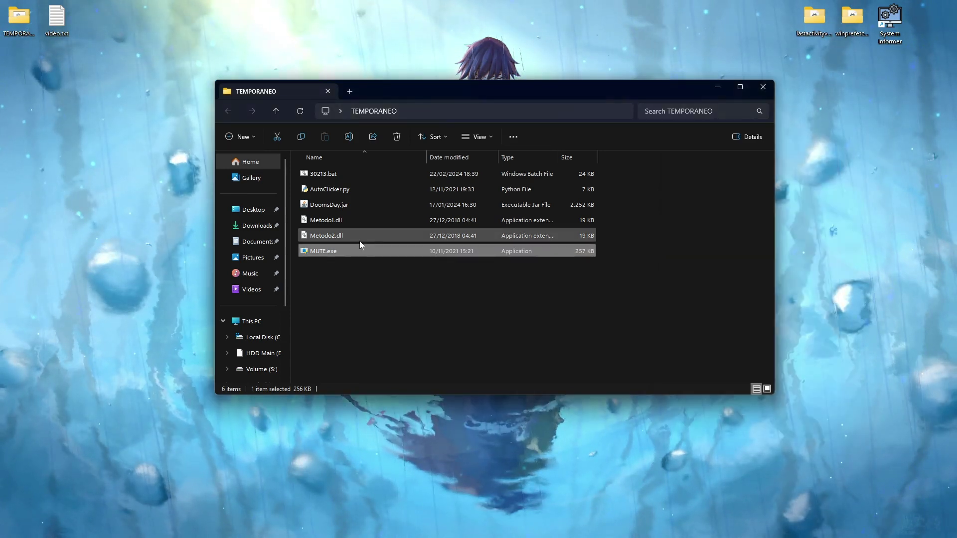
{"action": "left_click_drag", "start_coordinate": [611, 238], "coordinate": [582, 223]}
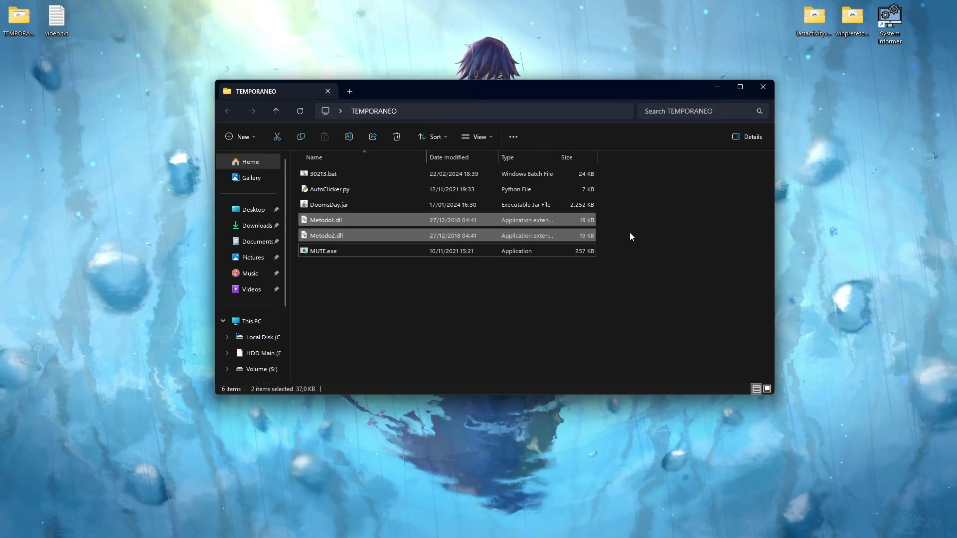
{"action": "left_click", "coordinate": [628, 231]}
{"action": "left_click", "coordinate": [580, 220]}
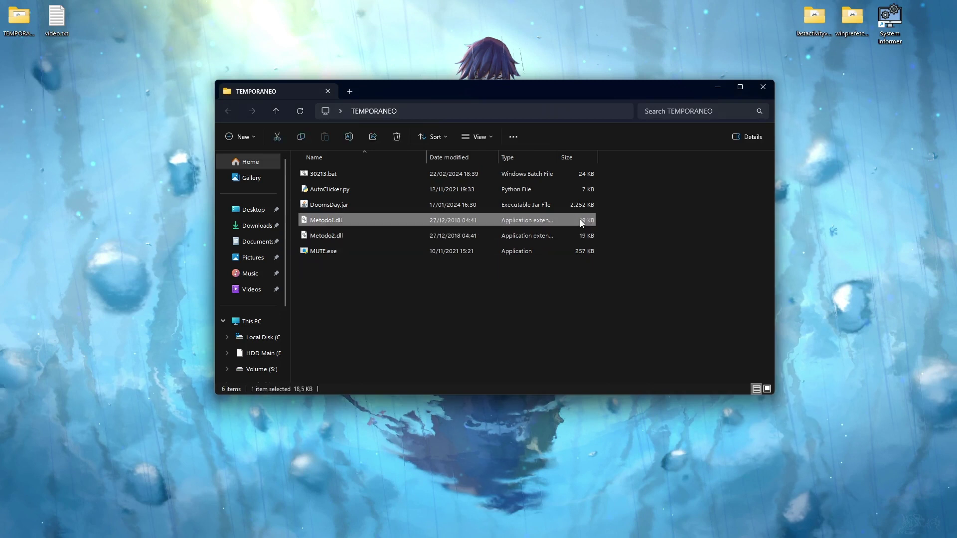
{"action": "left_click", "coordinate": [509, 204]}
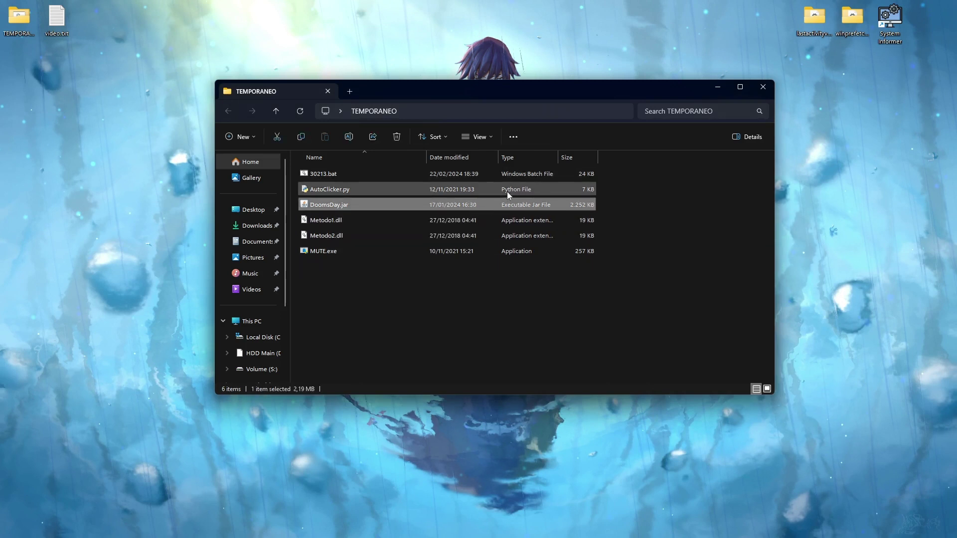
{"action": "left_click", "coordinate": [378, 173]}
Step: Run MUTE.exe from the TEMPORANEO folder and close both the folder window and the MUTE program
{"action": "double_click", "coordinate": [361, 251]}
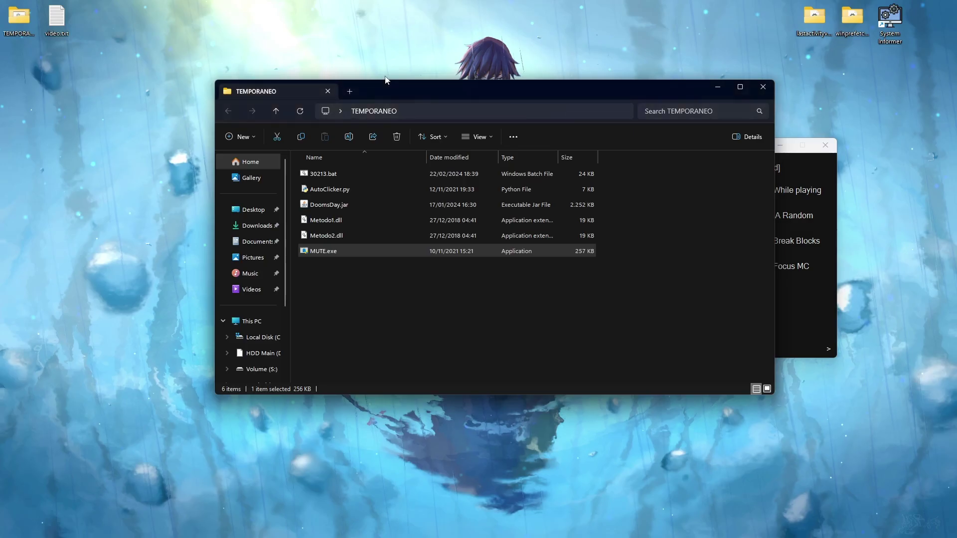
{"action": "left_click_drag", "start_coordinate": [763, 93], "coordinate": [639, 71]}
{"action": "left_click", "coordinate": [639, 70]}
{"action": "left_click_drag", "start_coordinate": [640, 148], "coordinate": [437, 130]}
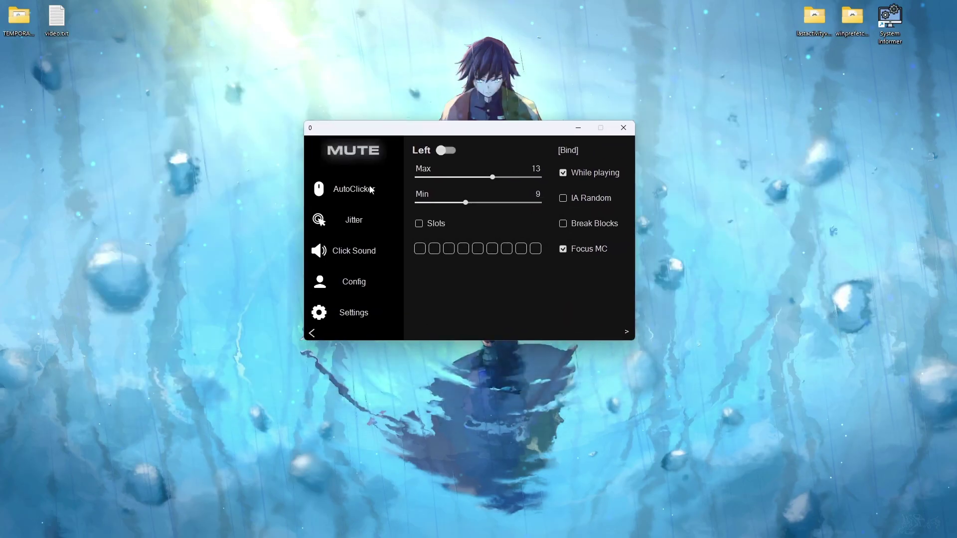
{"action": "left_click", "coordinate": [635, 130]}
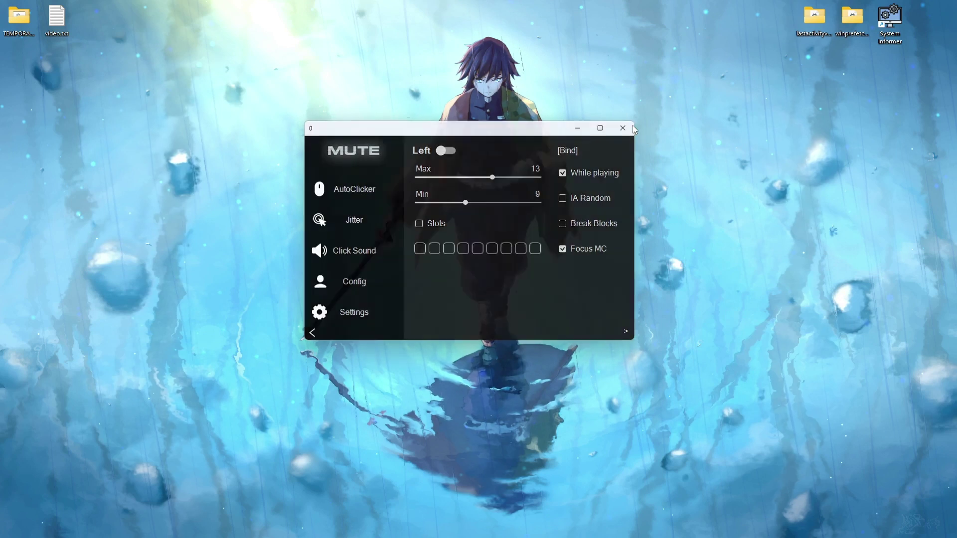
Step: Copy the RedLotus Bam PowerShell command from video.txt and run it in a terminal with administrator rights
{"action": "double_click", "coordinate": [57, 19]}
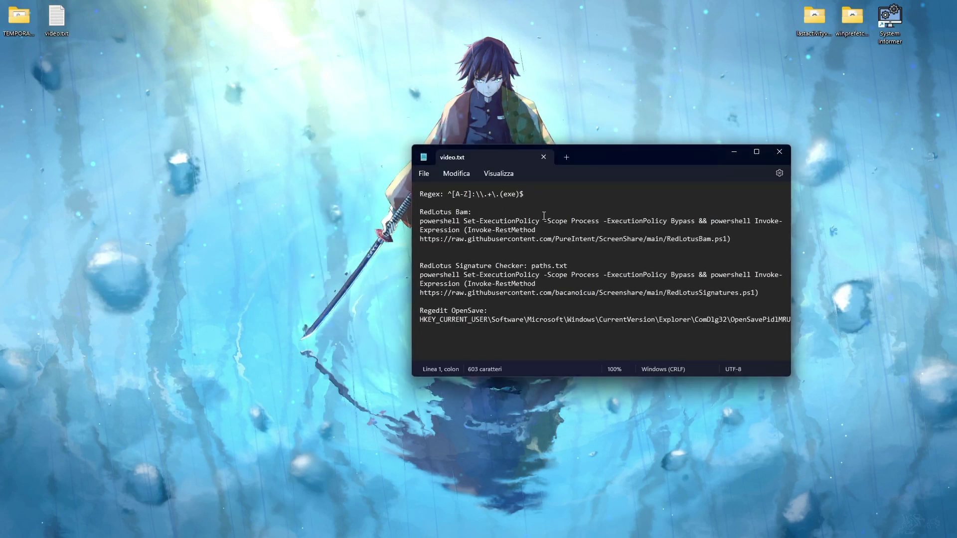
{"action": "left_click_drag", "start_coordinate": [732, 240], "coordinate": [405, 224]}
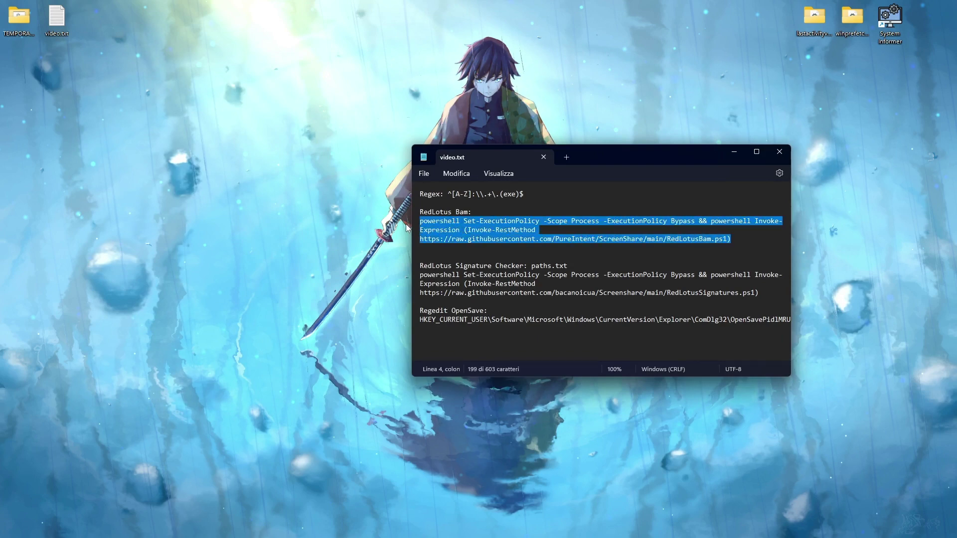
{"action": "key", "text": "super"}
{"action": "type", "text": "terminale"}
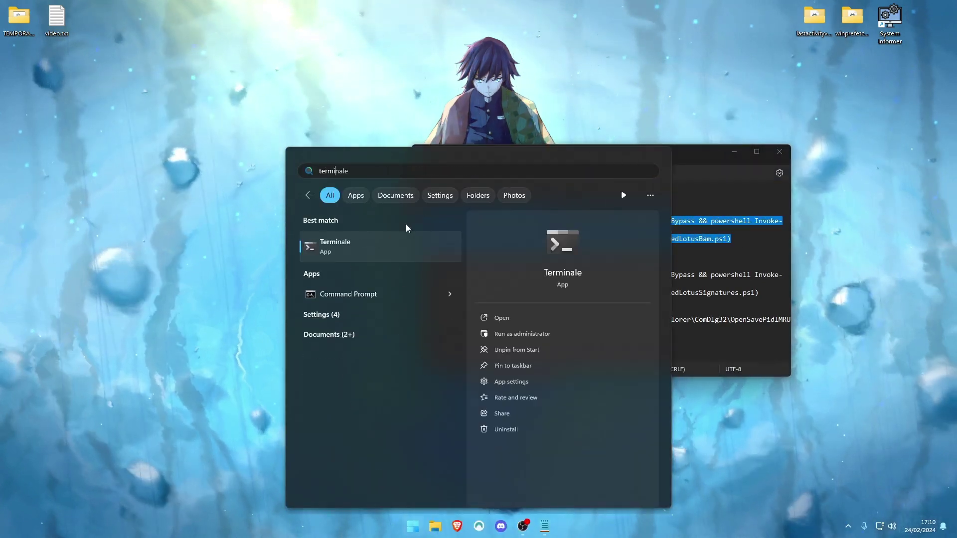
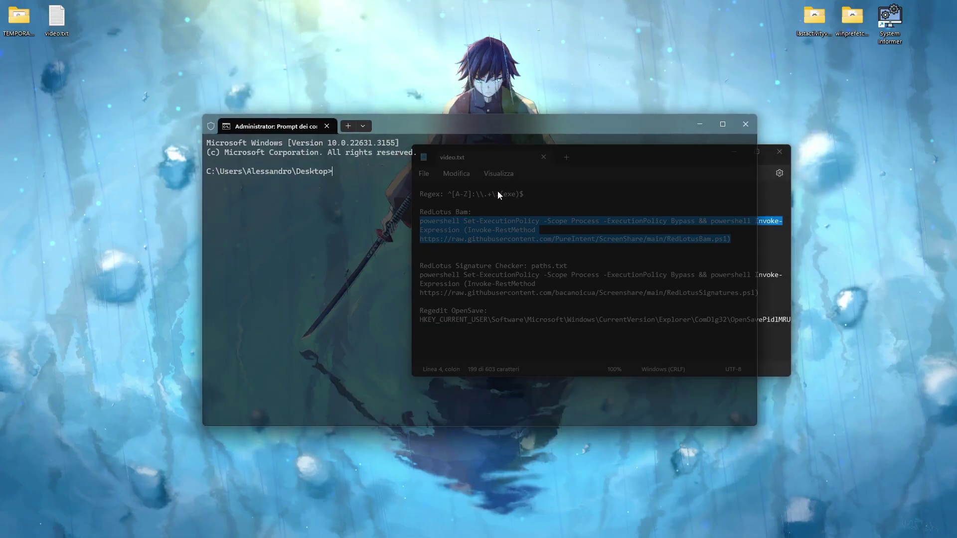
{"action": "type", "text": "powershell Set-ExecutionPolicy -Scope Process -ExecutionPolicy Bypass && powershell Invoke-Expression (Invoke-RestMethod https://raw.githubusercontent.com/PureIntent/ScreenShare/main/RedLotusBam.ps1)"}
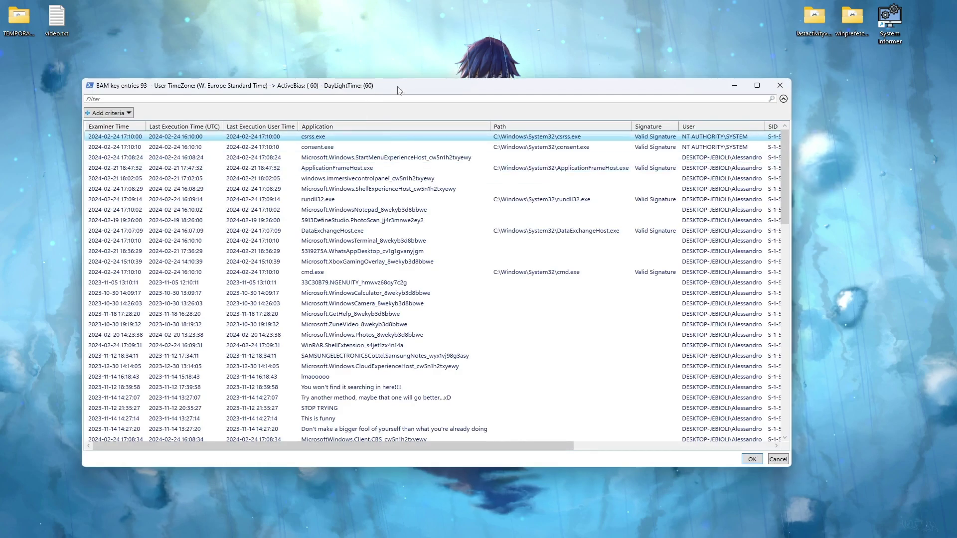
Step: Sort the BAM entries by Last Execution User Time, examine MUTE.exe's signature and path, and close the results and terminal
{"action": "double_click", "coordinate": [399, 87]}
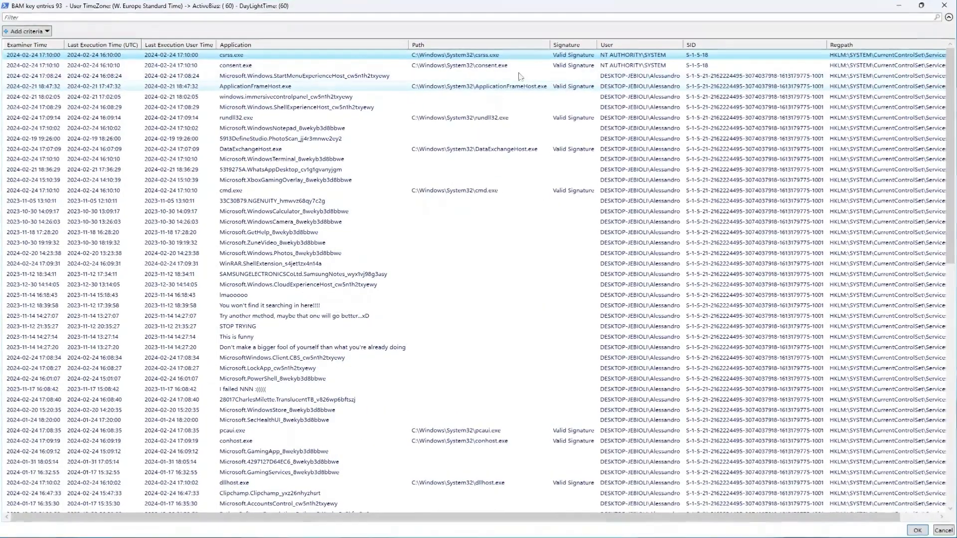
{"action": "left_click", "coordinate": [174, 45]}
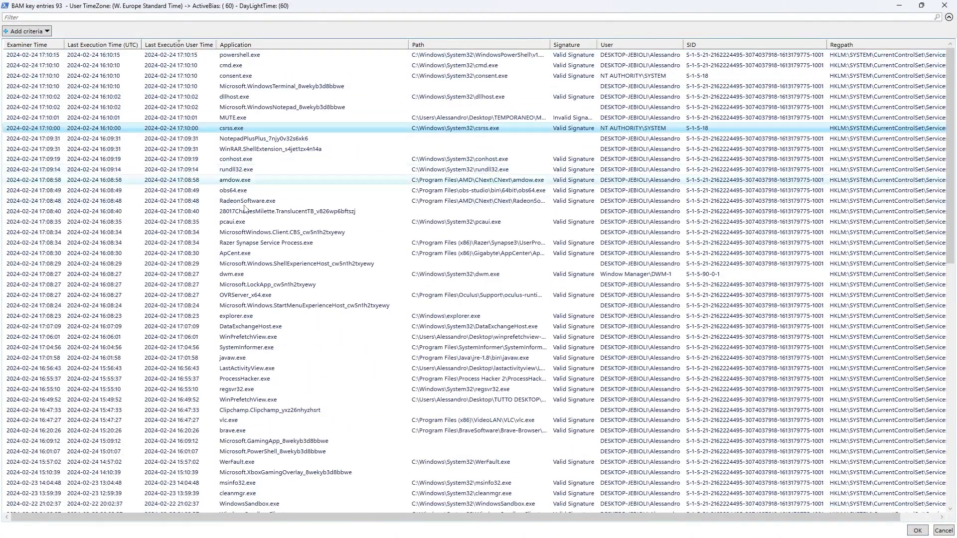
{"action": "double_click", "coordinate": [597, 44]}
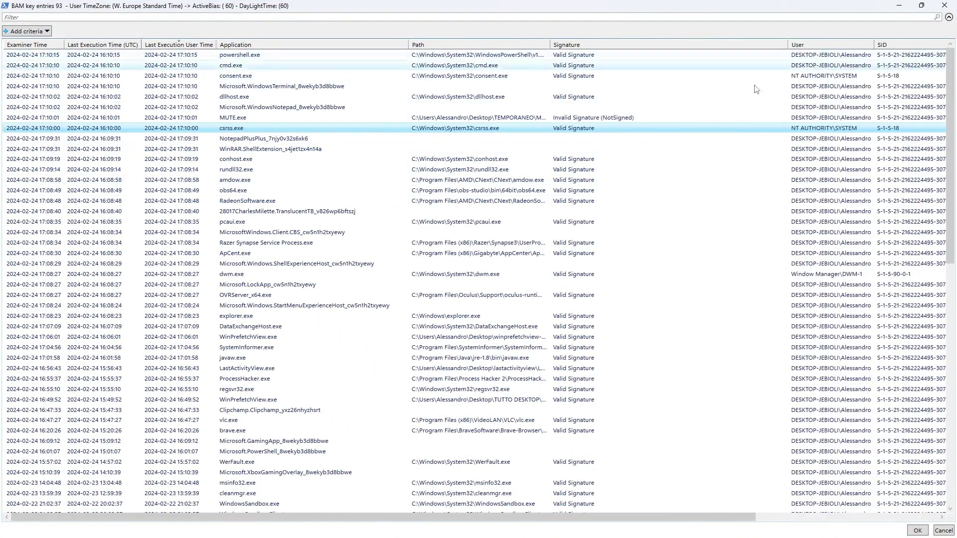
{"action": "left_click", "coordinate": [630, 118]}
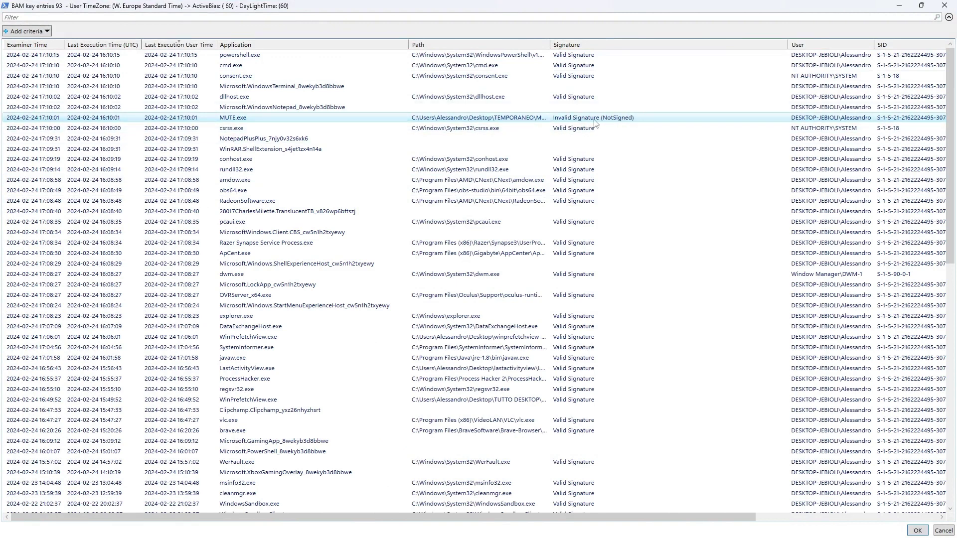
{"action": "left_click_drag", "start_coordinate": [550, 44], "coordinate": [652, 65]}
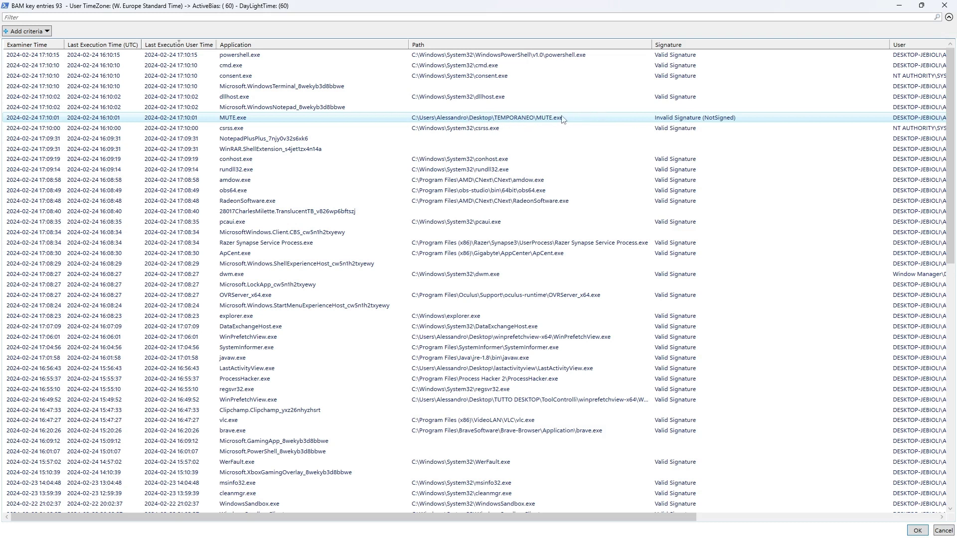
{"action": "left_click", "coordinate": [945, 5]}
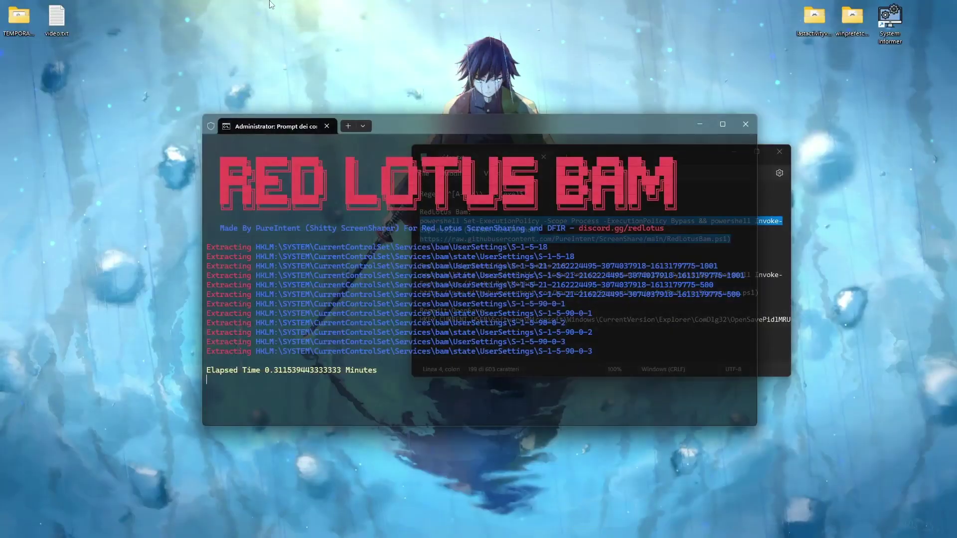
{"action": "left_click", "coordinate": [743, 120]}
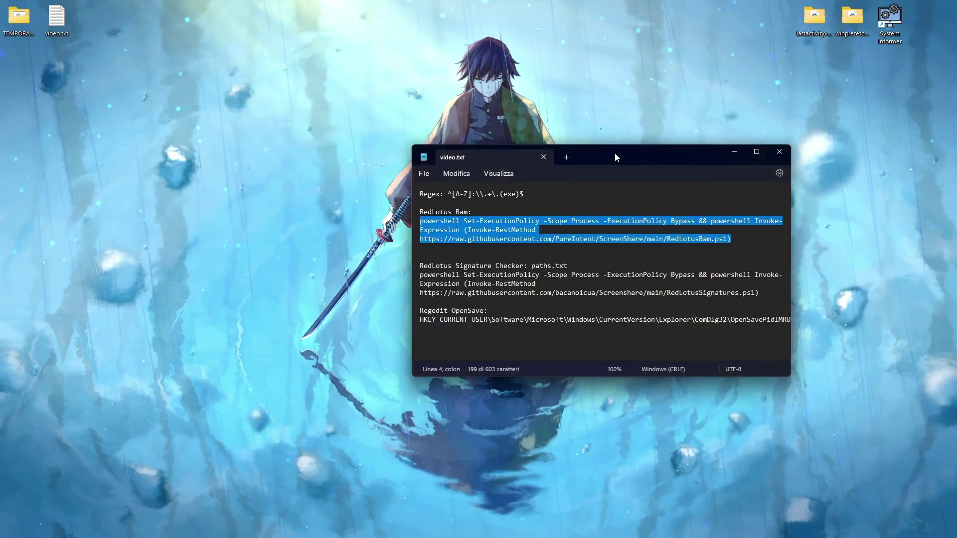
Step: Find the winprefetchview-x64 folder through system search and launch WinPrefetchView.exe from it
{"action": "left_click_drag", "start_coordinate": [616, 156], "coordinate": [644, 130]}
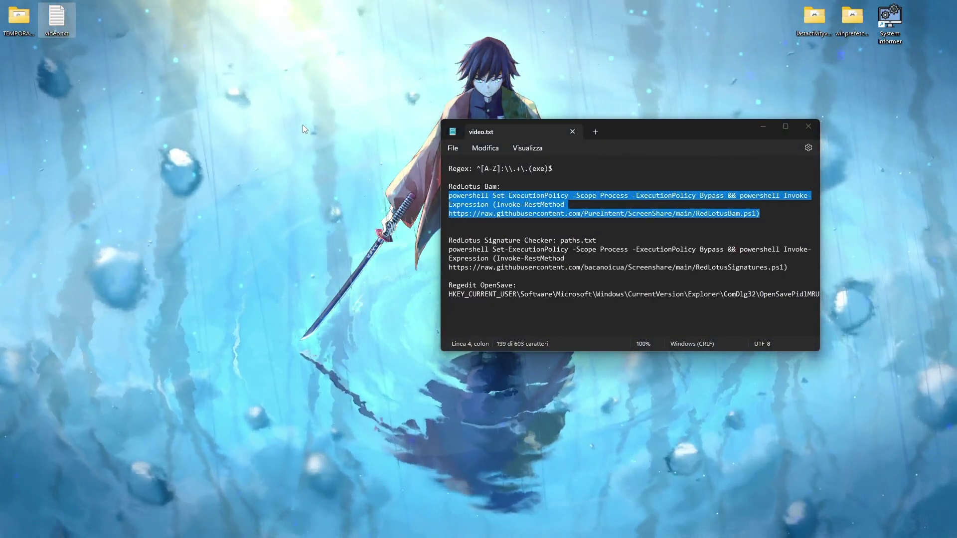
{"action": "key", "text": "super"}
{"action": "type", "text": "winprefetchview-x64"}
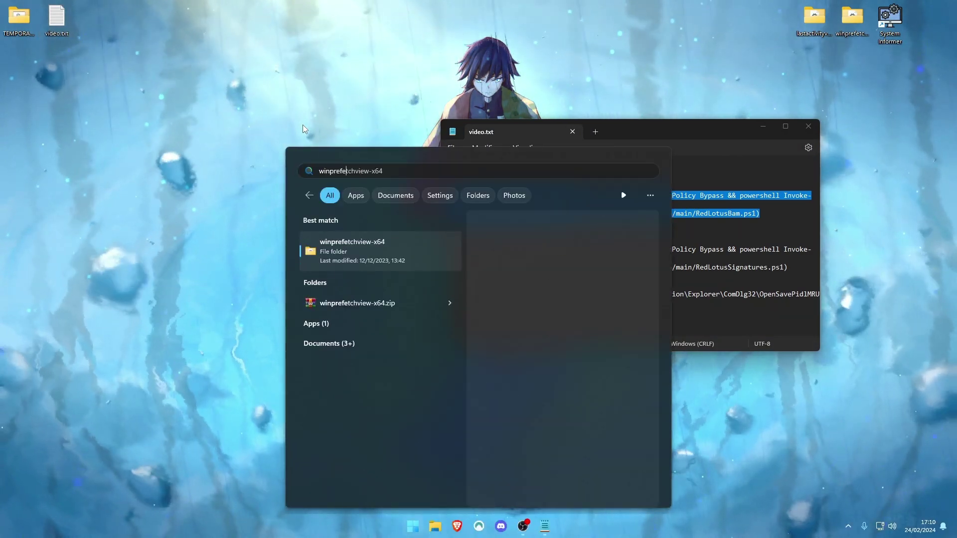
{"action": "key", "text": "Return"}
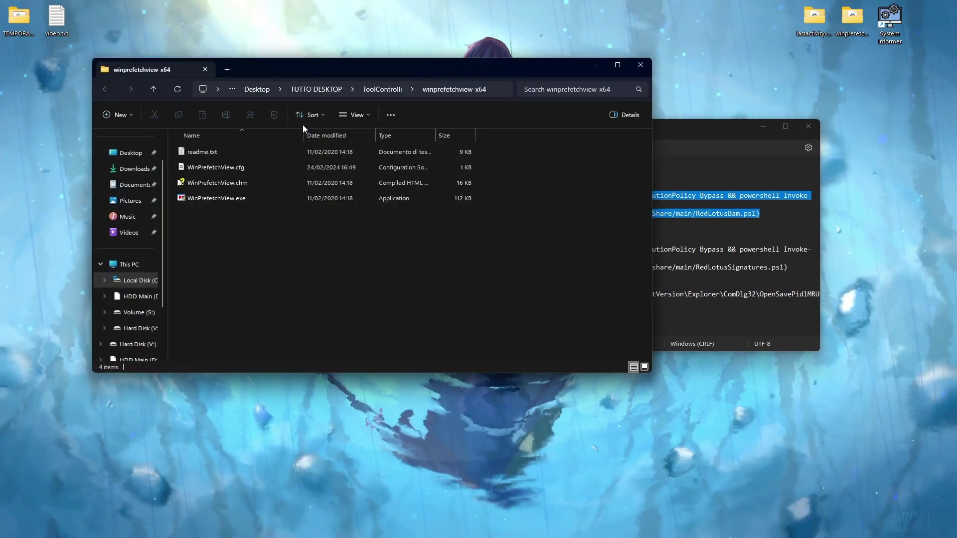
{"action": "double_click", "coordinate": [235, 198]}
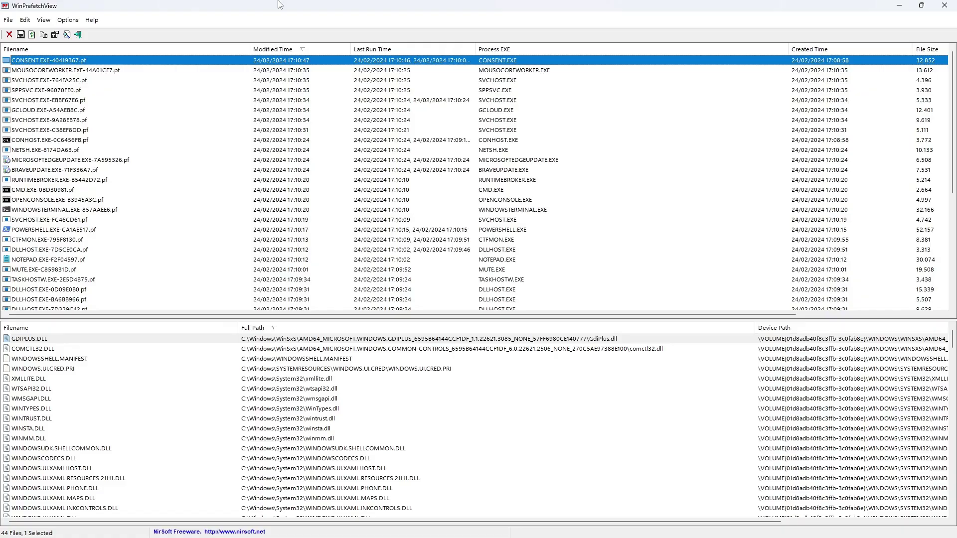
Step: Close the winprefetchview-x64 folder window and examine the MUTE.exe prefetch entry in the maximized WinPrefetchView list
{"action": "left_click_drag", "start_coordinate": [294, 6], "coordinate": [574, 74]}
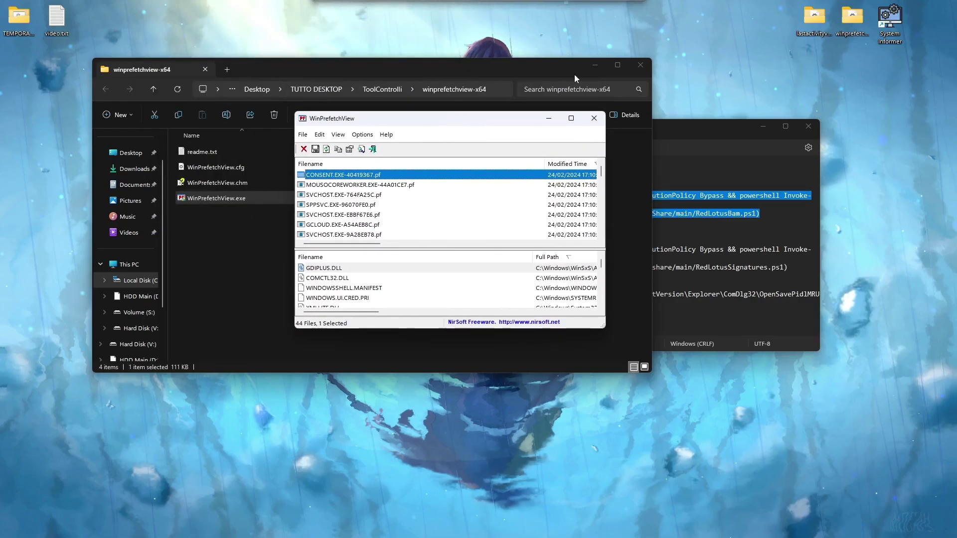
{"action": "key", "text": "alt+F4"}
{"action": "left_click", "coordinate": [640, 66]}
{"action": "left_click_drag", "start_coordinate": [516, 120], "coordinate": [544, 11]}
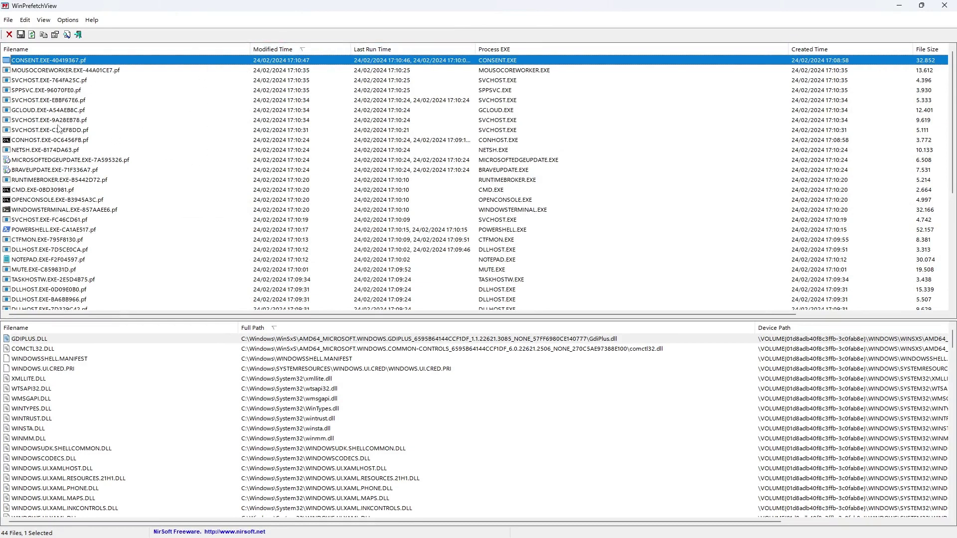
{"action": "left_click", "coordinate": [37, 269]}
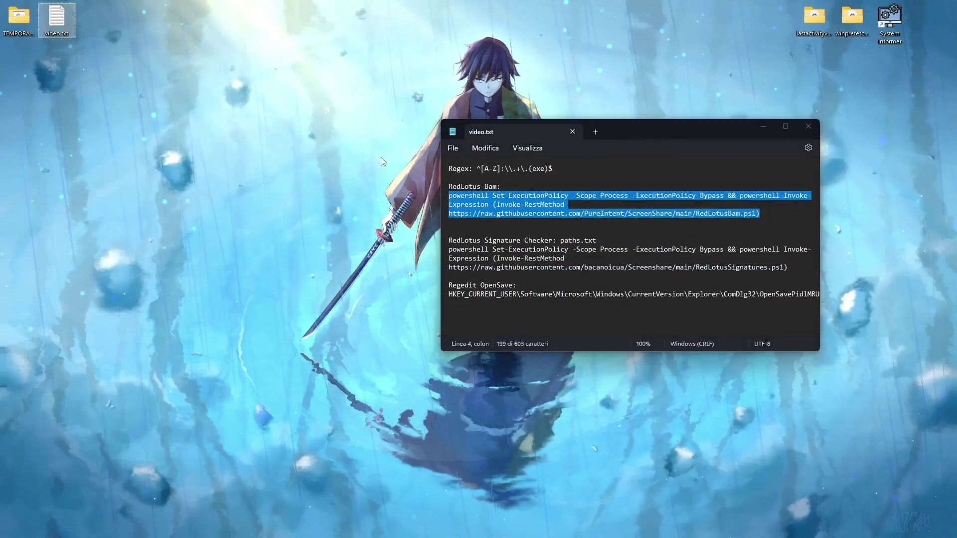
Step: Open System Informer with administrator rights
{"action": "key", "text": "super"}
{"action": "type", "text": "system"}
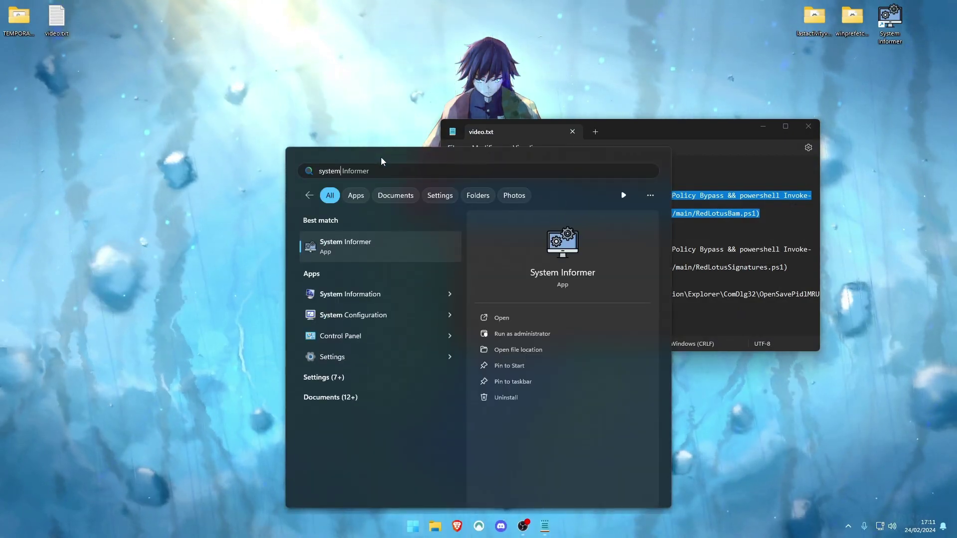
{"action": "left_click", "coordinate": [540, 334]}
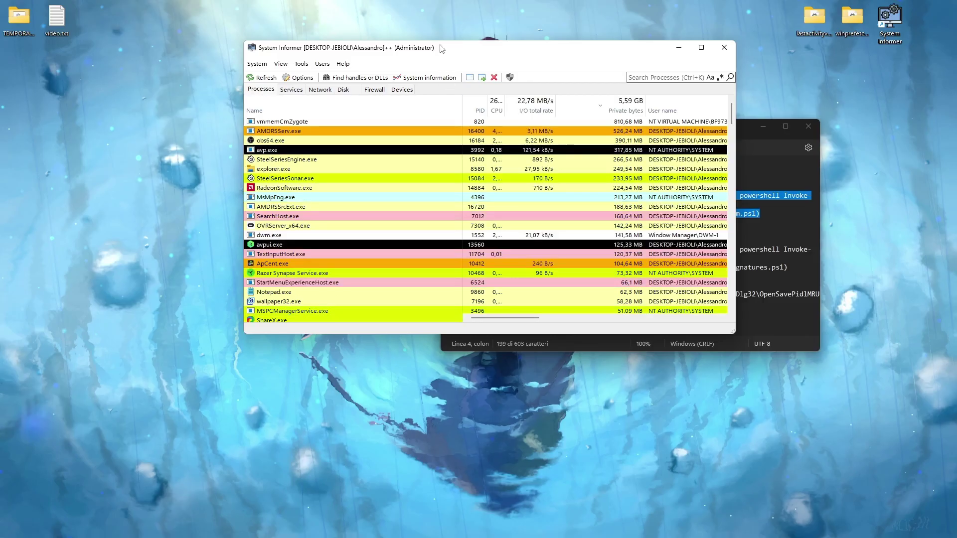
{"action": "left_click_drag", "start_coordinate": [442, 47], "coordinate": [445, 78]}
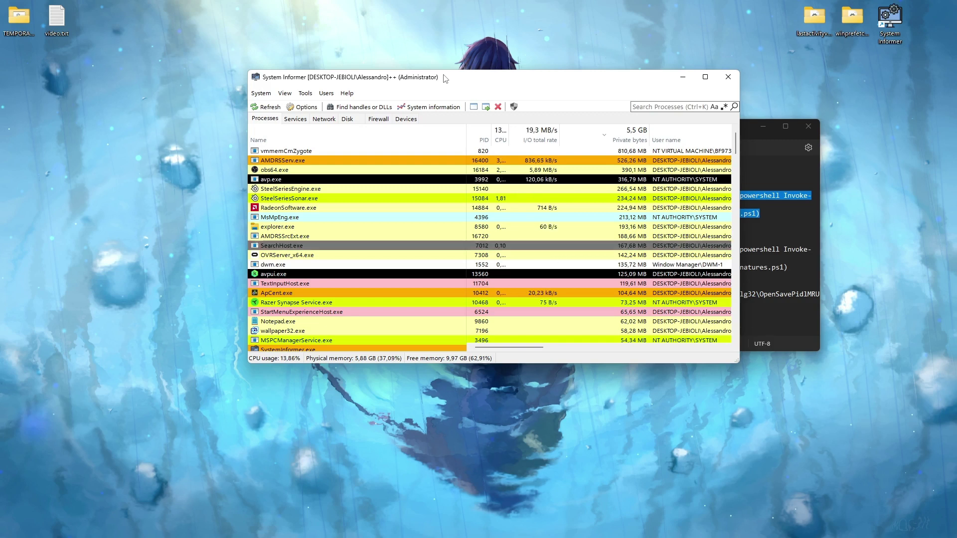
Step: Filter the process list by "-s dps" to isolate the DPS service process
{"action": "left_click", "coordinate": [650, 107]}
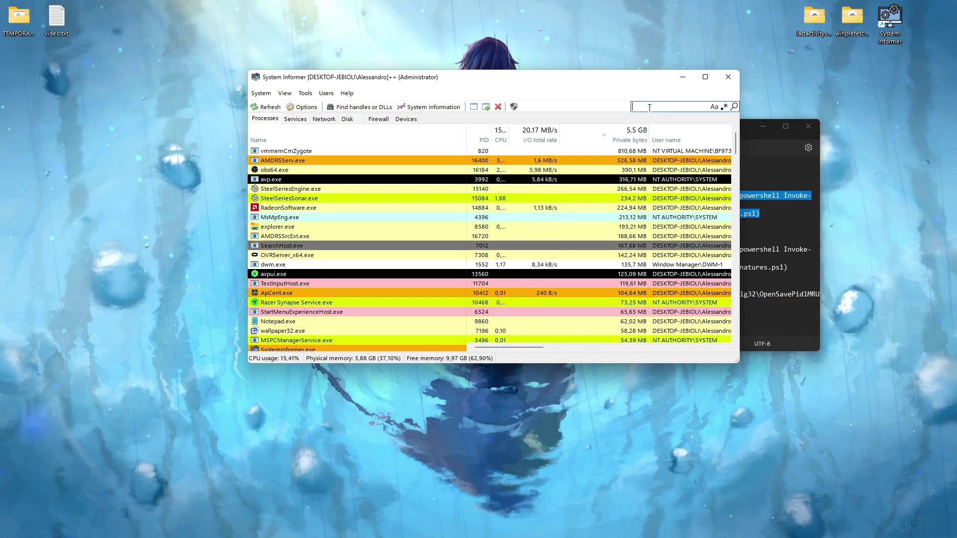
{"action": "type", "text": "-s ds"}
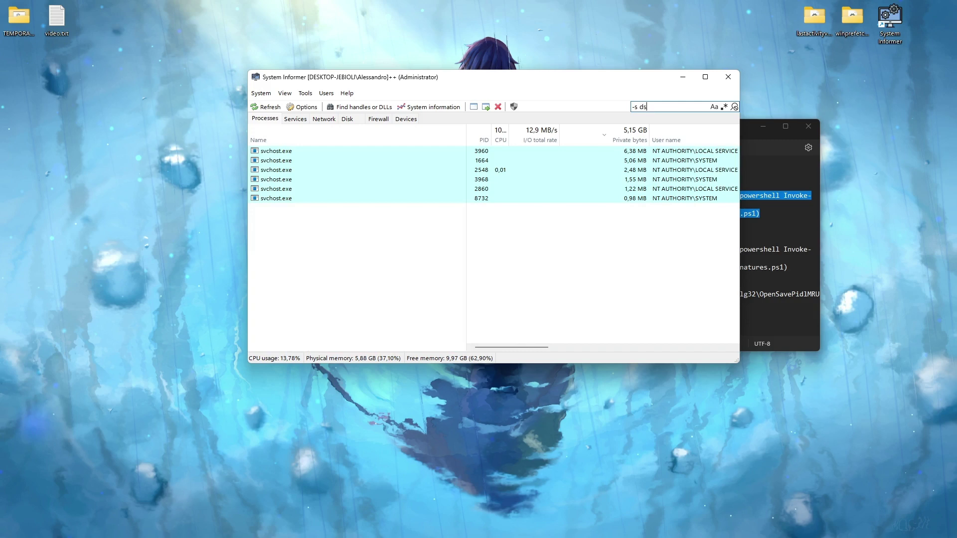
{"action": "key", "text": "BackSpace"}
{"action": "type", "text": "ps"}
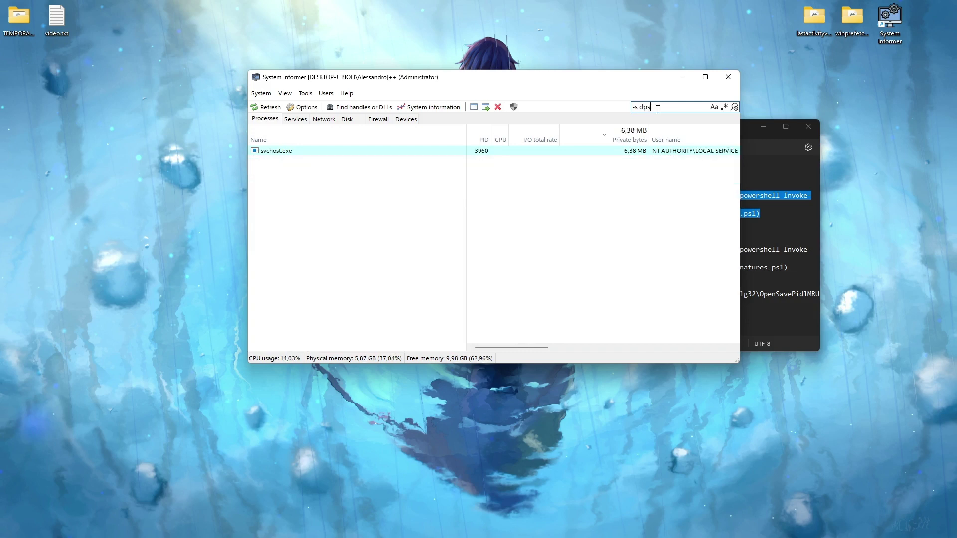
Step: Open the DPS svchost.exe properties and run a private-memory string search with minimum length 4 and both Unicode options enabled
{"action": "double_click", "coordinate": [648, 150]}
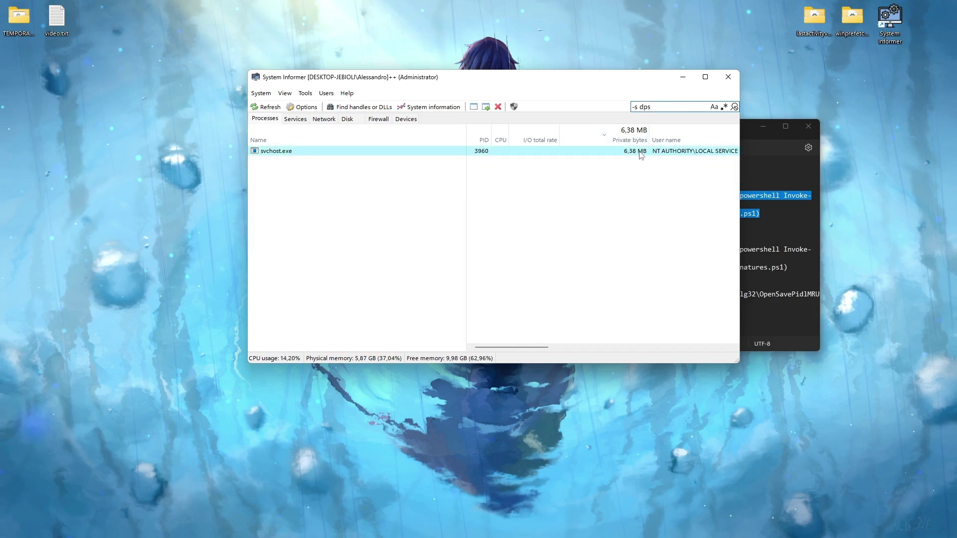
{"action": "left_click", "coordinate": [458, 307]}
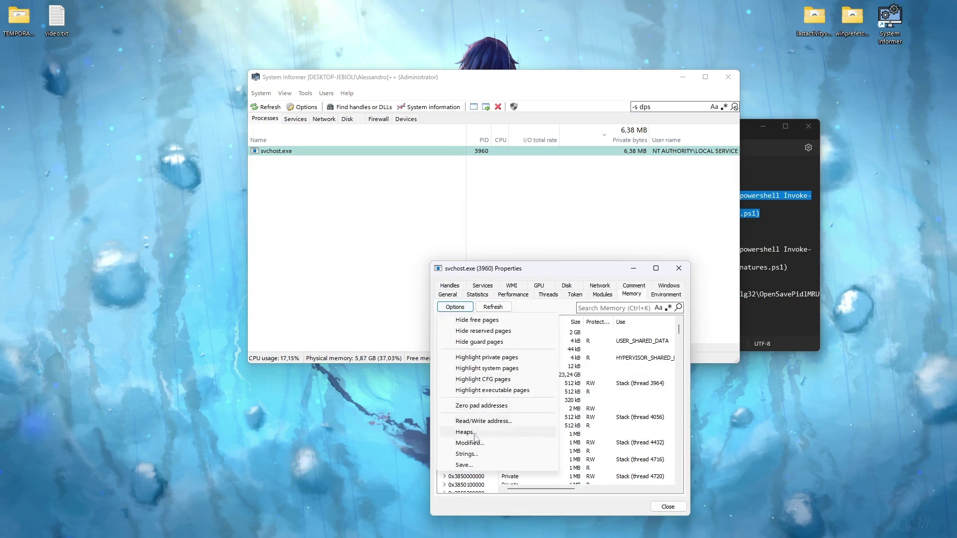
{"action": "left_click", "coordinate": [467, 454]}
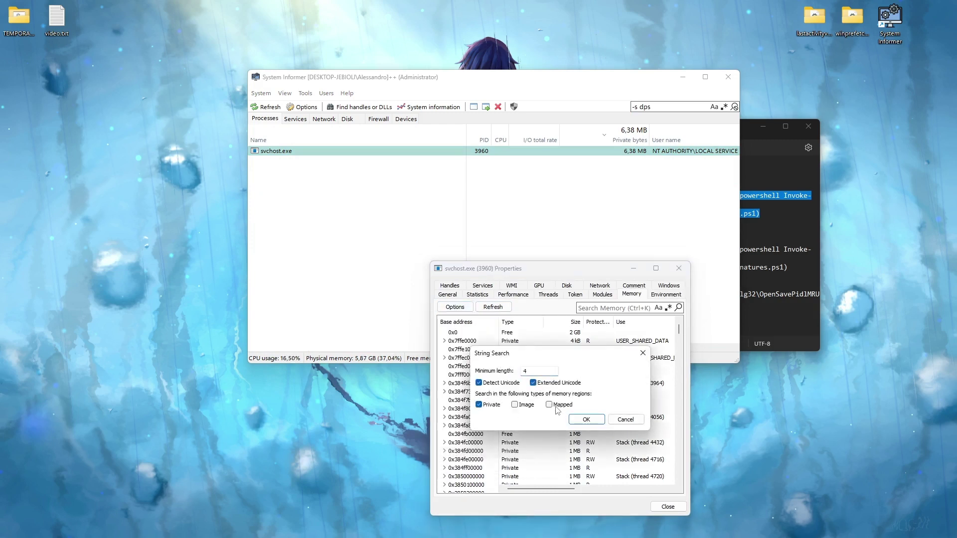
{"action": "left_click", "coordinate": [580, 419]}
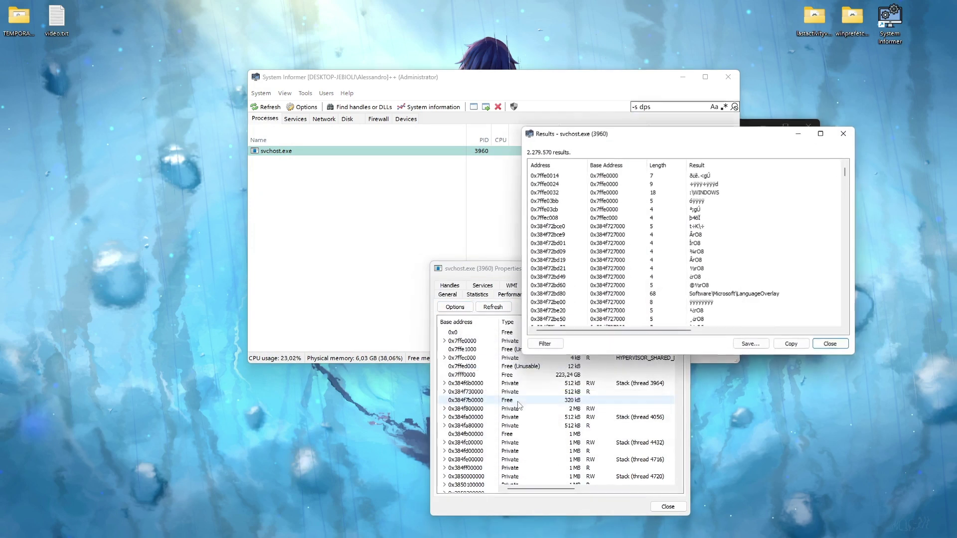
Step: Filter the svchost.exe string results by case-insensitive "!!" and filter that subset by "exe!"
{"action": "left_click", "coordinate": [545, 344]}
{"action": "left_click", "coordinate": [568, 369]}
{"action": "type", "text": "!!]"}
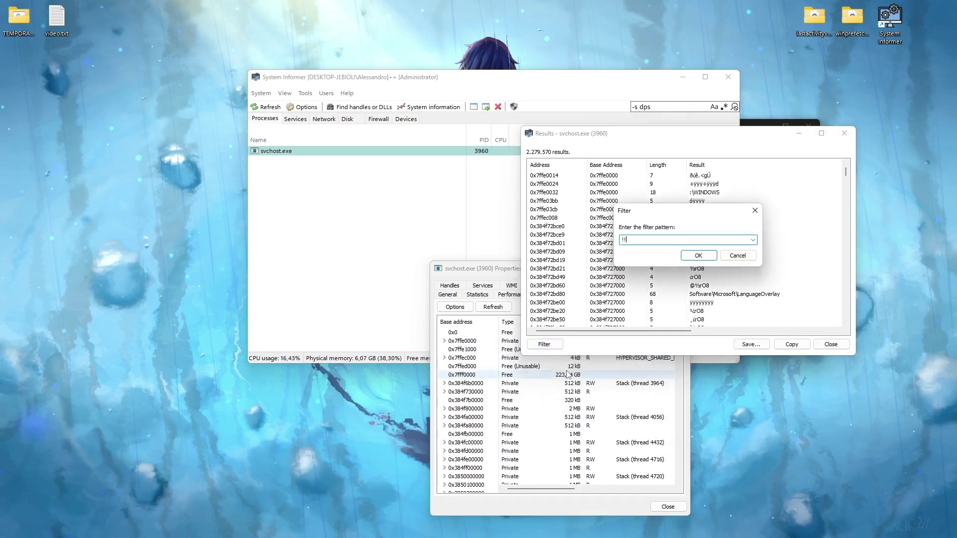
{"action": "key", "text": "Return"}
{"action": "left_click", "coordinate": [554, 354]}
{"action": "left_click", "coordinate": [572, 369]}
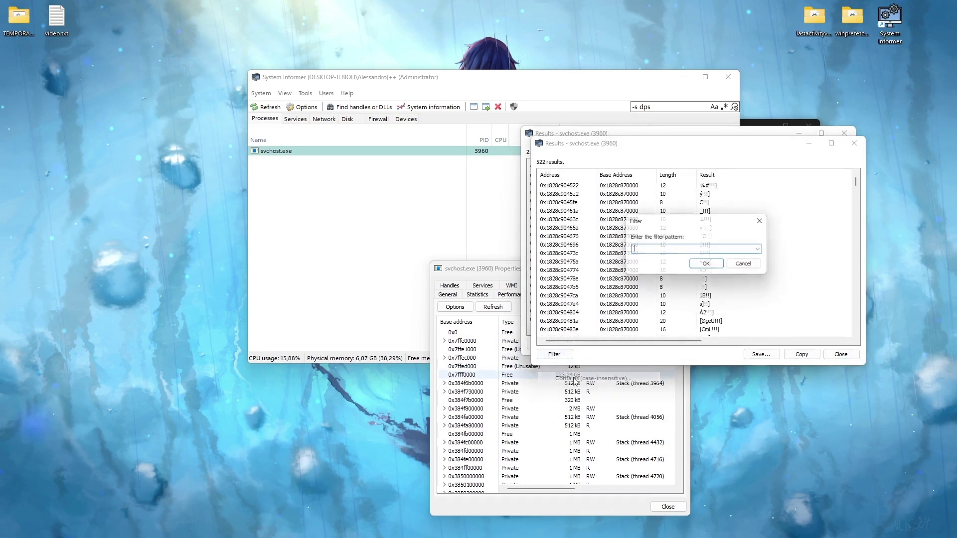
{"action": "type", "text": "exe!"}
{"action": "key", "text": "Return"}
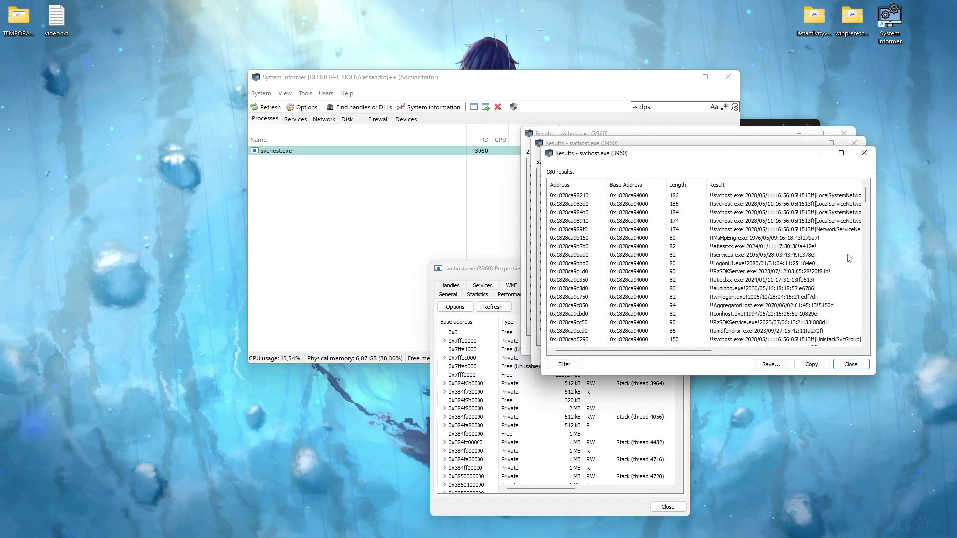
Step: Examine the maximized svchost.exe results for the MUTE.exe execution entry and compare it with the SecurityHealthService.exe entry
{"action": "left_click", "coordinate": [842, 153]}
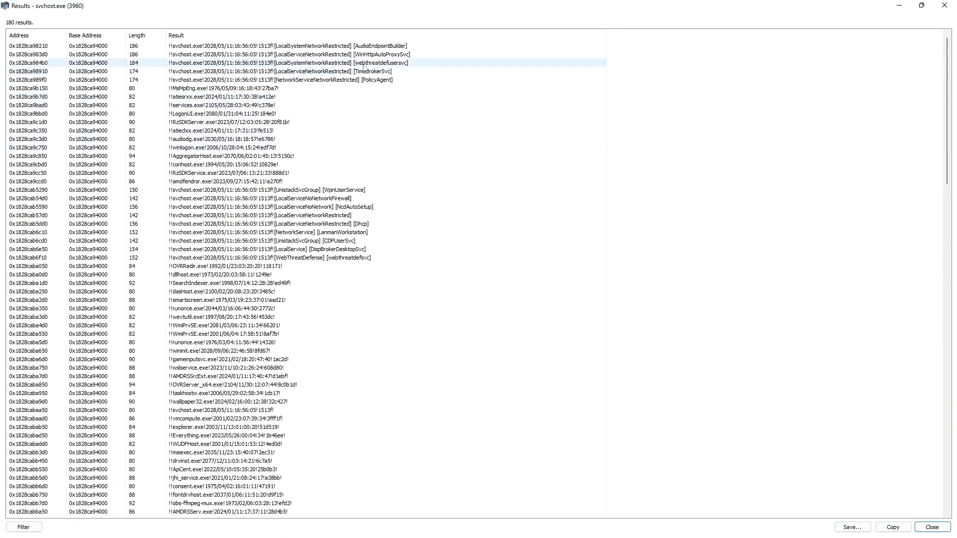
{"action": "scroll", "coordinate": [326, 104], "scroll_direction": "down", "scroll_amount": 7}
{"action": "scroll", "coordinate": [329, 102], "scroll_direction": "down", "scroll_amount": 16}
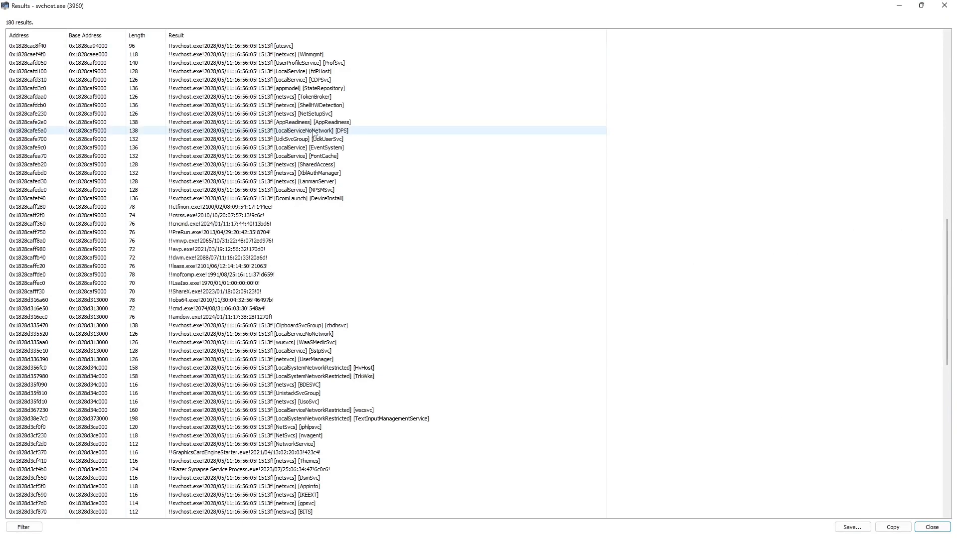
{"action": "scroll", "coordinate": [313, 134], "scroll_direction": "down", "scroll_amount": 12}
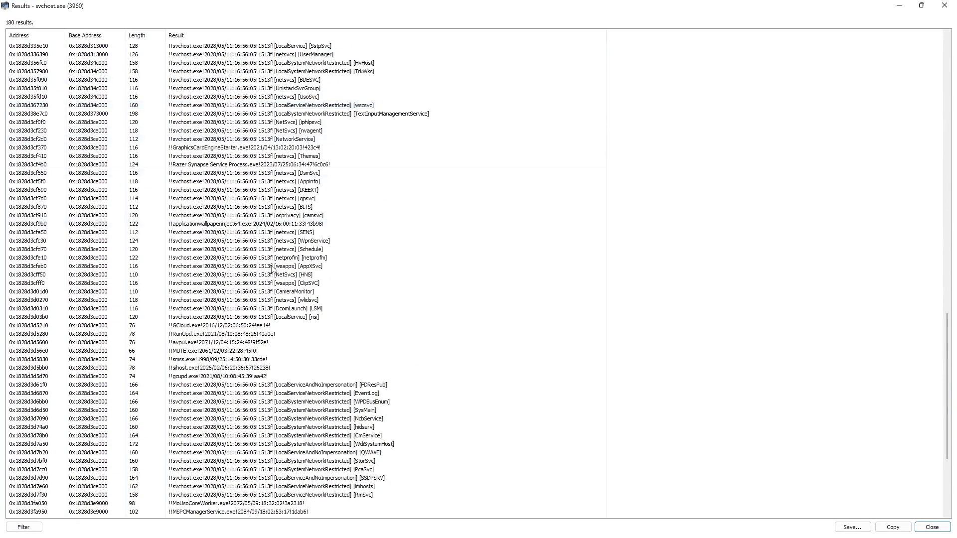
{"action": "scroll", "coordinate": [195, 195], "scroll_direction": "down", "scroll_amount": 6}
{"action": "left_click", "coordinate": [194, 192]}
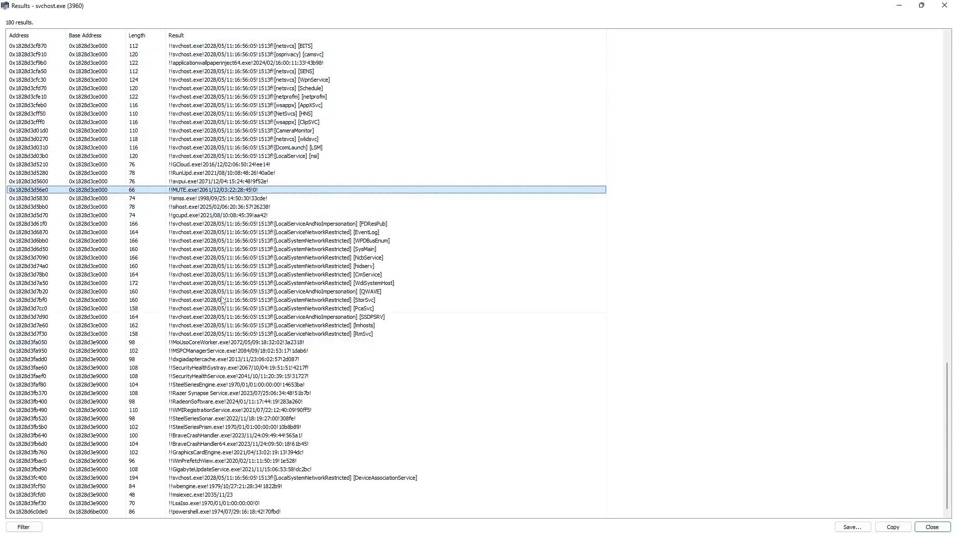
{"action": "left_click", "coordinate": [211, 379]}
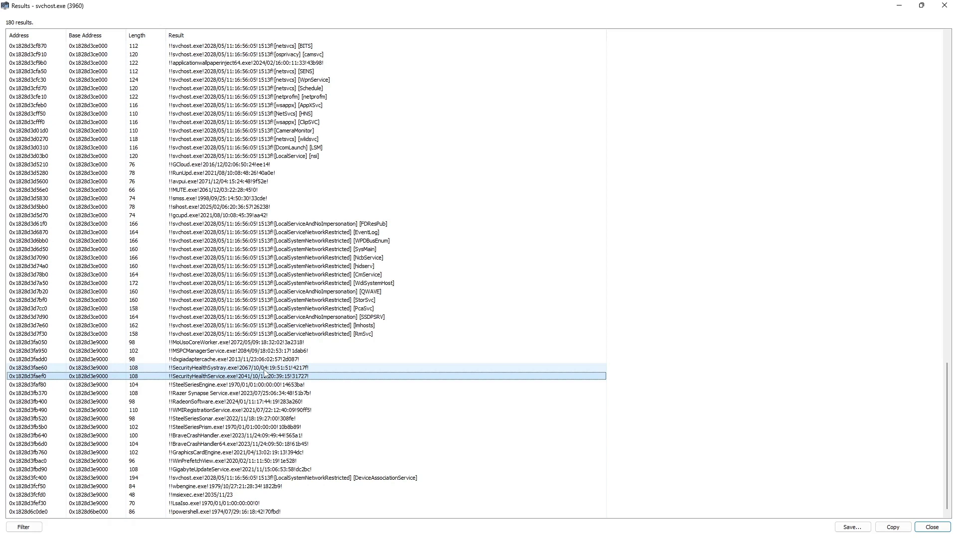
{"action": "left_click", "coordinate": [213, 191]}
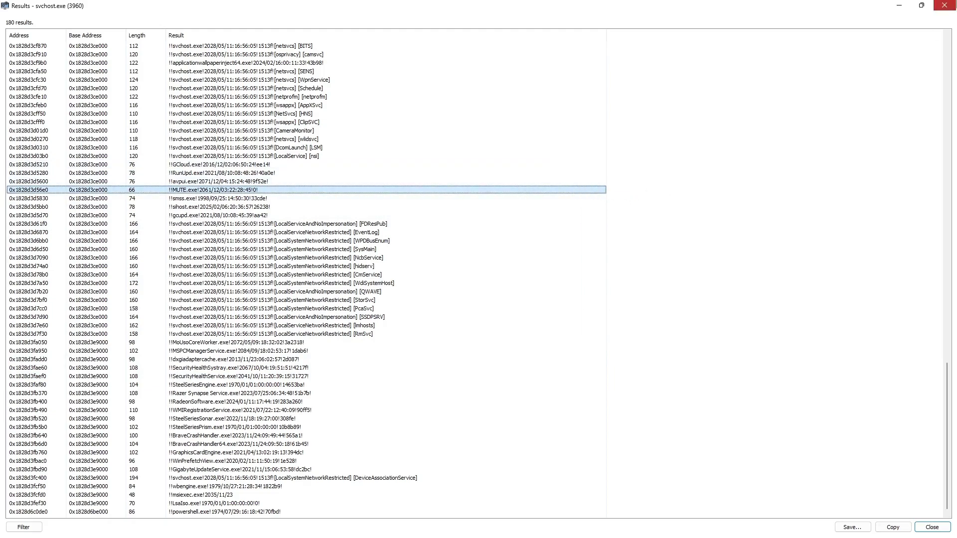
Step: Close the svchost.exe results windows and its properties dialog
{"action": "left_click", "coordinate": [945, 5]}
{"action": "left_click", "coordinate": [855, 131]}
{"action": "left_click", "coordinate": [678, 268]}
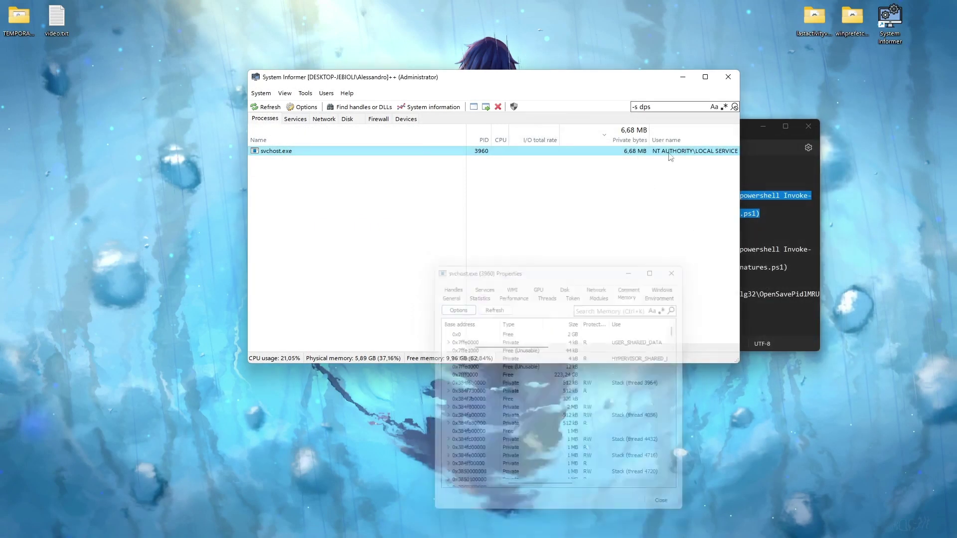
Step: Filter the process list by "csrss" and open the properties of the csrss.exe process with PID 880
{"action": "key", "text": "ctrl+k"}
{"action": "type", "text": "csrss"}
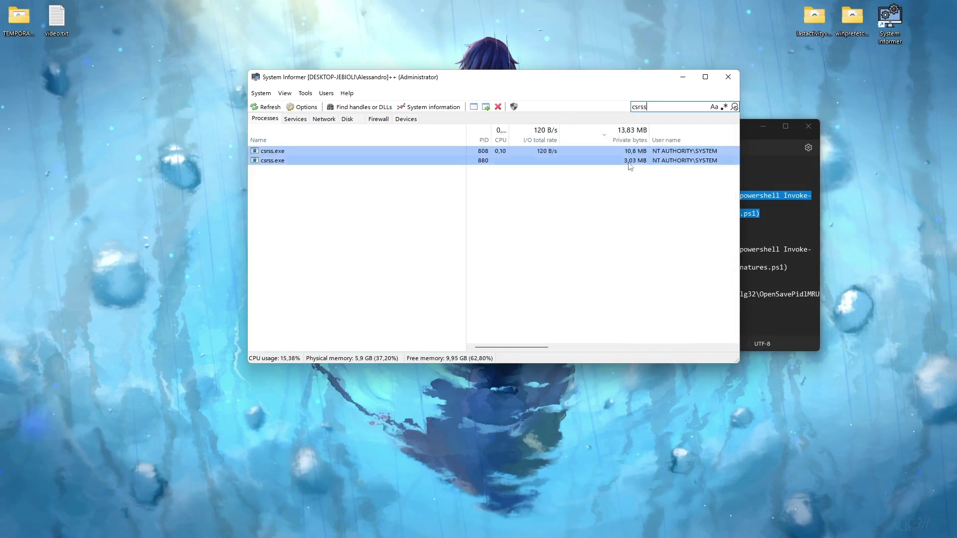
{"action": "double_click", "coordinate": [572, 151]}
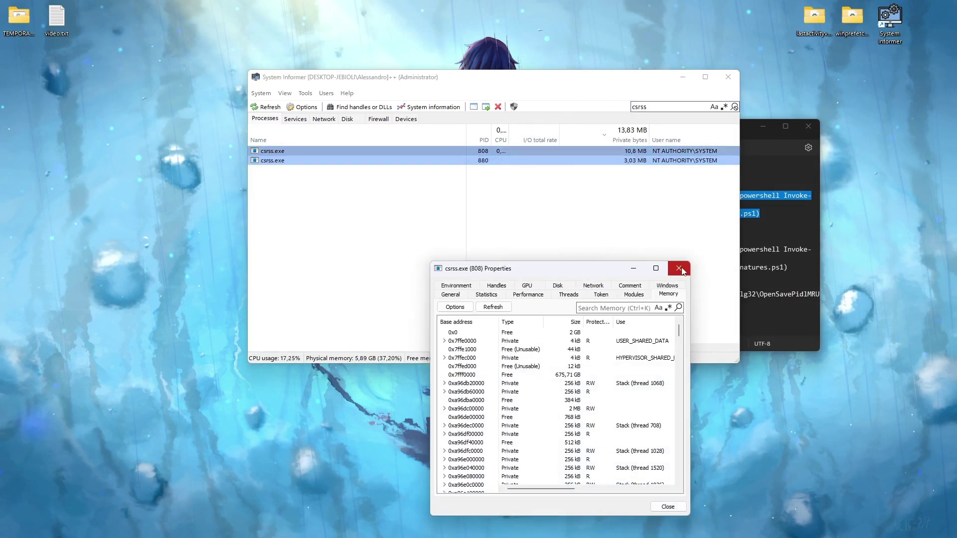
{"action": "left_click", "coordinate": [679, 269]}
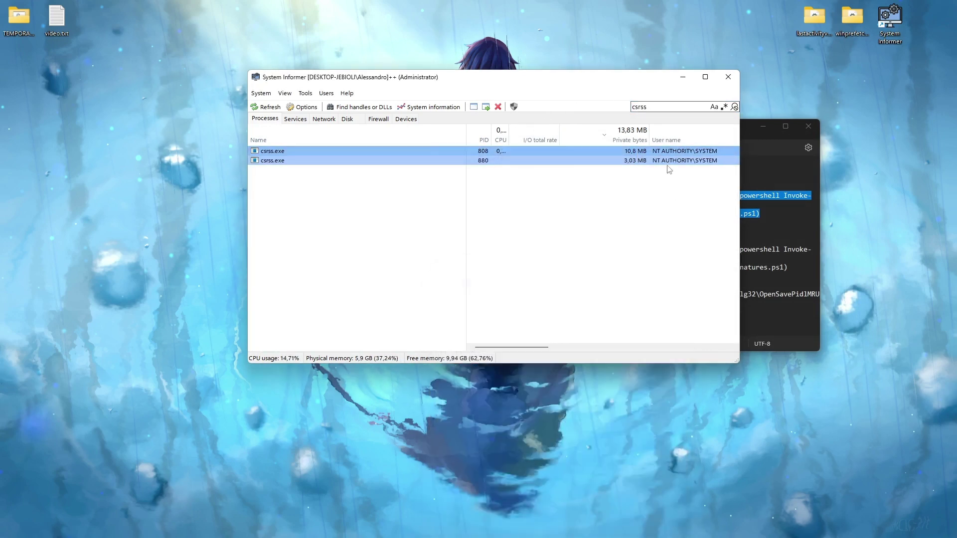
{"action": "double_click", "coordinate": [639, 160]}
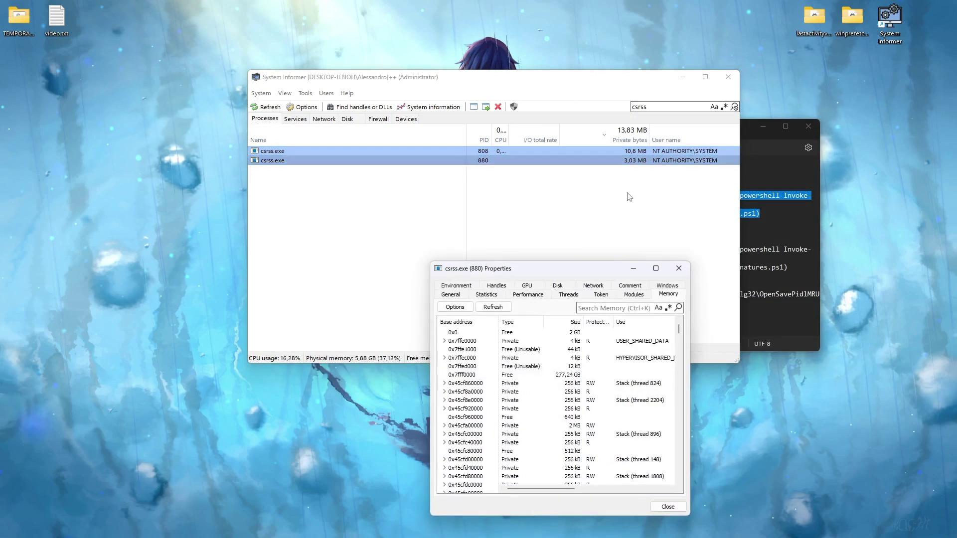
Step: Run a csrss.exe memory string search with minimum length 4, extended Unicode enabled, and image and mapped regions included alongside private
{"action": "left_click", "coordinate": [457, 308]}
{"action": "left_click", "coordinate": [499, 454]}
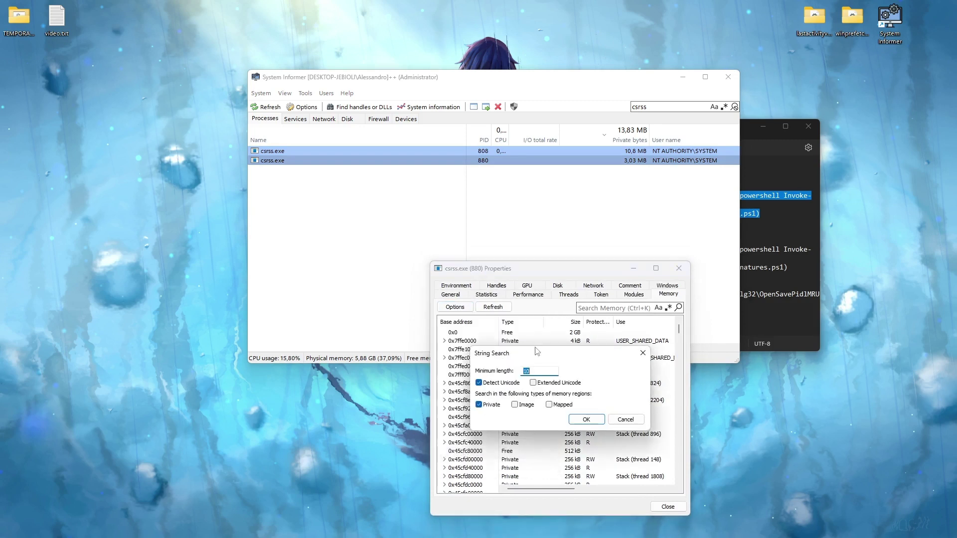
{"action": "type", "text": "4"}
{"action": "left_click", "coordinate": [533, 383]}
{"action": "left_click", "coordinate": [549, 404]}
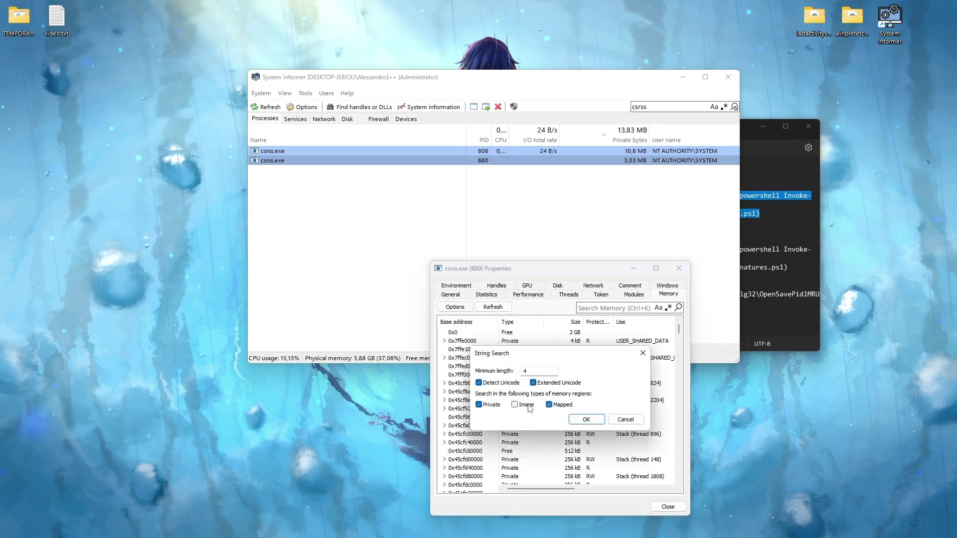
{"action": "left_click", "coordinate": [514, 405]}
{"action": "left_click", "coordinate": [586, 421]}
Step: Copy the executable-path regex from video.txt and apply it as a case-insensitive regex filter to the csrss.exe results
{"action": "left_click_drag", "start_coordinate": [598, 133], "coordinate": [313, 172]}
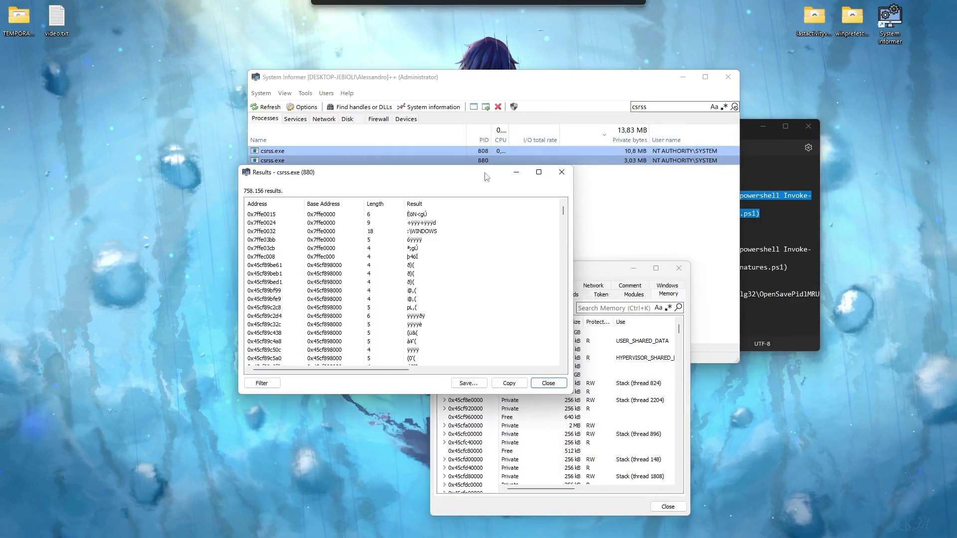
{"action": "left_click", "coordinate": [760, 170]}
{"action": "left_click_drag", "start_coordinate": [556, 168], "coordinate": [476, 170]}
{"action": "key", "text": "ctrl+c"}
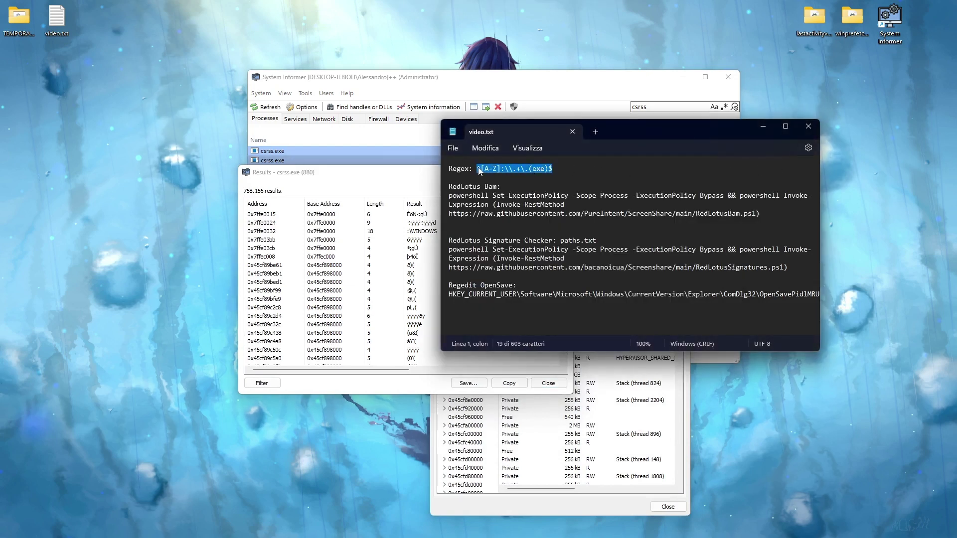
{"action": "left_click", "coordinate": [262, 382]}
{"action": "left_click", "coordinate": [279, 429]}
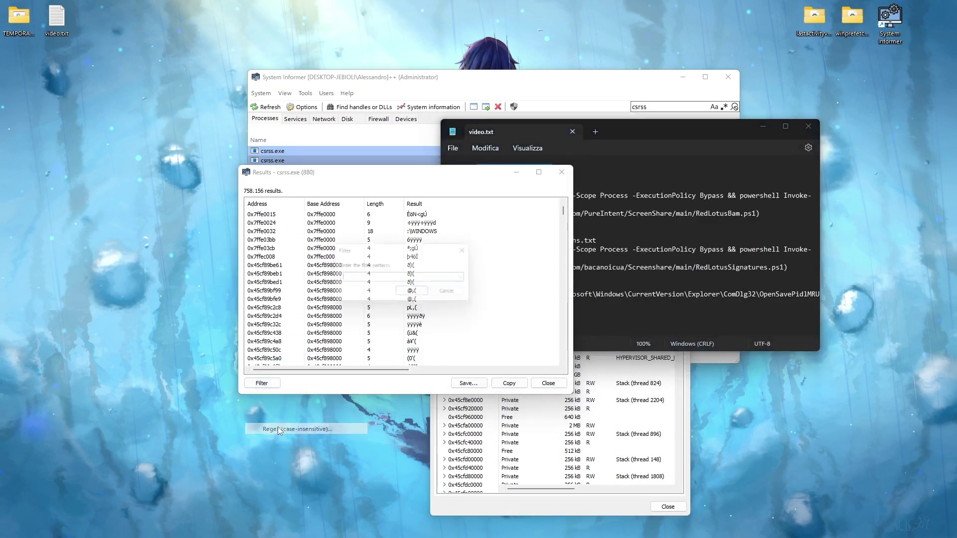
{"action": "key", "text": "ctrl+v"}
{"action": "key", "text": "Return"}
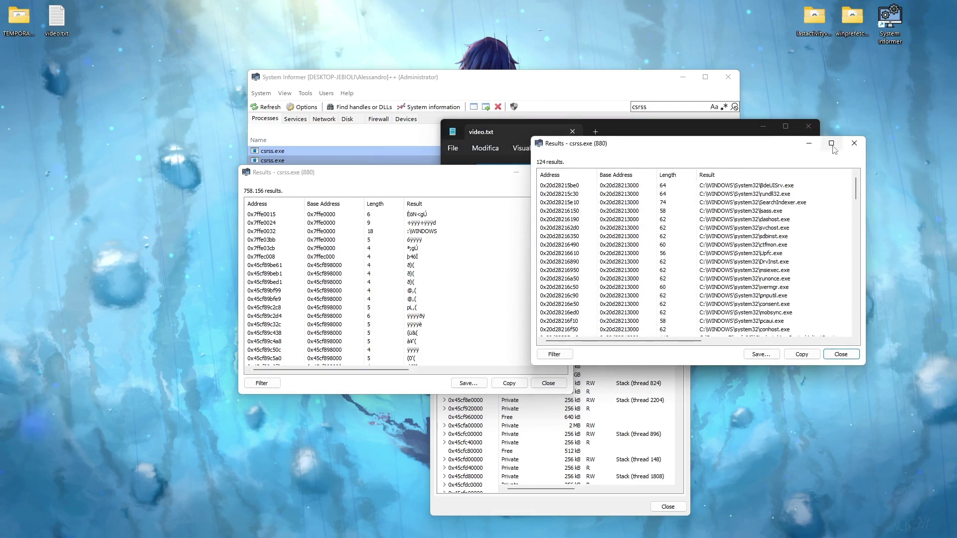
Step: Examine the maximized list of filtered csrss.exe results for the MUTE.exe path and other suspicious executables
{"action": "left_click", "coordinate": [831, 143]}
{"action": "left_click_drag", "start_coordinate": [715, 70], "coordinate": [199, 524]}
{"action": "left_click", "coordinate": [678, 390]}
{"action": "scroll", "coordinate": [658, 389], "scroll_direction": "up", "scroll_amount": 1}
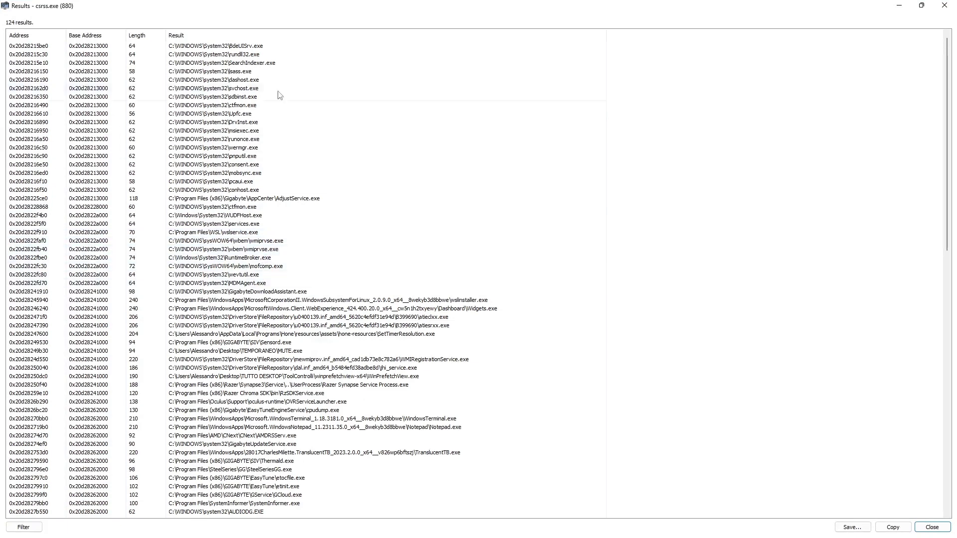
{"action": "scroll", "coordinate": [280, 95], "scroll_direction": "down", "scroll_amount": 14}
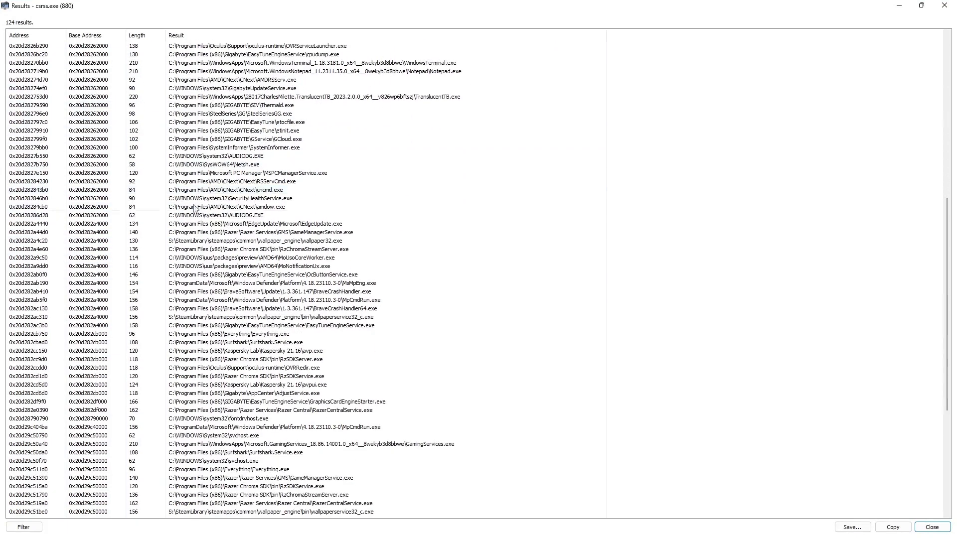
{"action": "scroll", "coordinate": [194, 208], "scroll_direction": "down", "scroll_amount": 9}
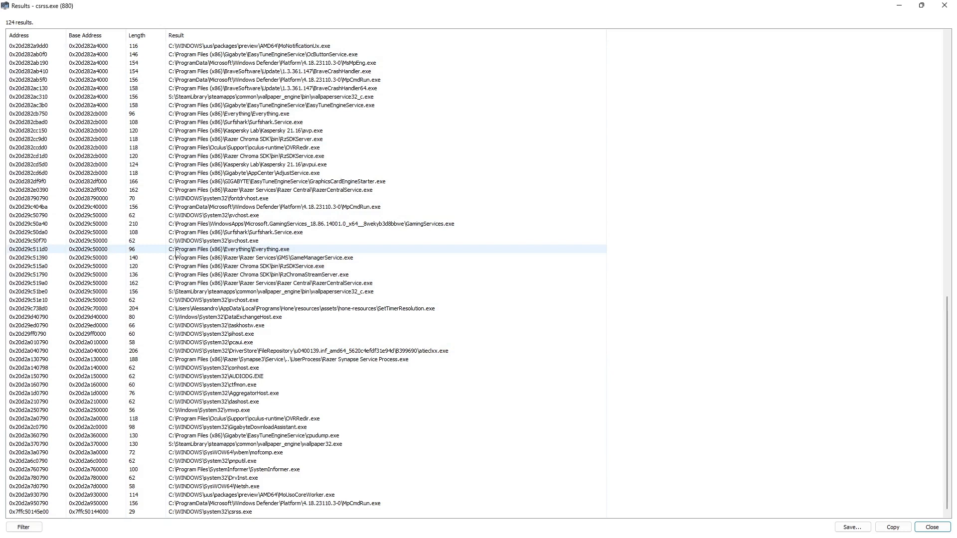
Step: Copy the Result values of all filtered csrss.exe entries and close the filtered results window
{"action": "left_click", "coordinate": [902, 534]}
{"action": "right_click", "coordinate": [396, 274]}
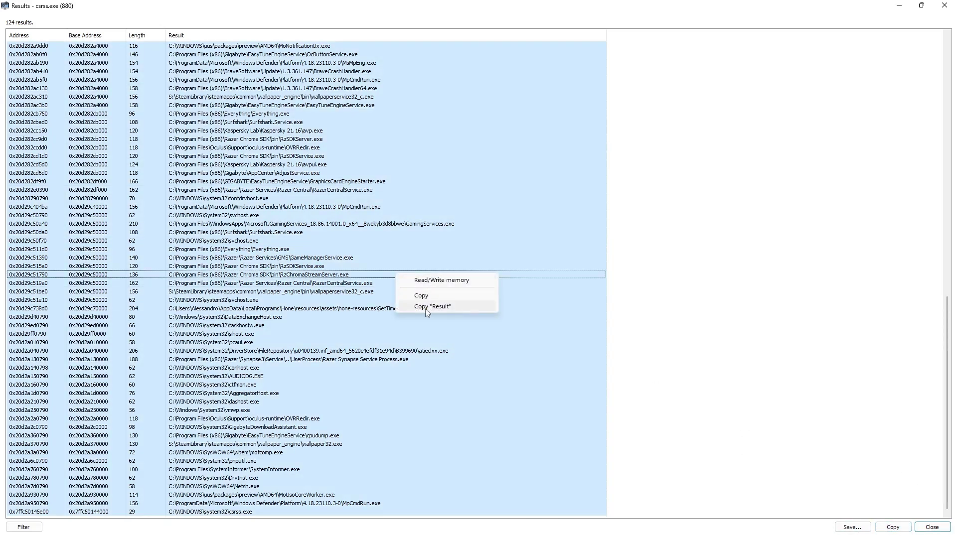
{"action": "left_click", "coordinate": [421, 308]}
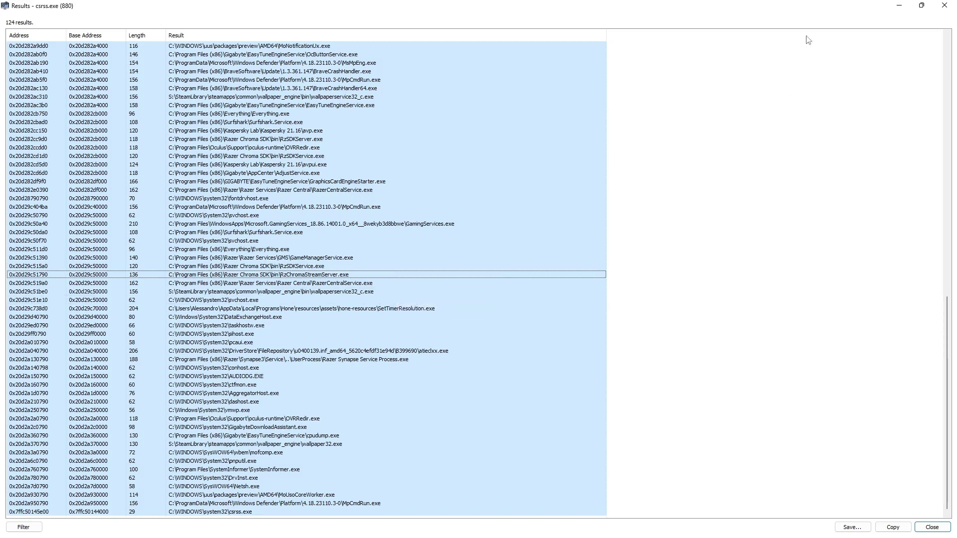
{"action": "left_click", "coordinate": [945, 5]}
Step: Create a new text document on the desktop named paths.txt
{"action": "right_click", "coordinate": [133, 272]}
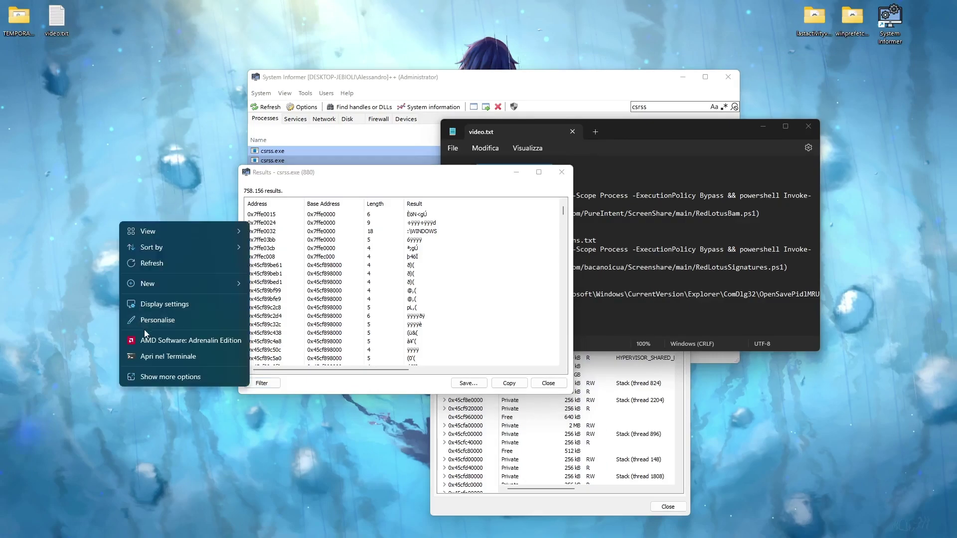
{"action": "mouse_move", "coordinate": [158, 285]}
{"action": "left_click", "coordinate": [306, 411]}
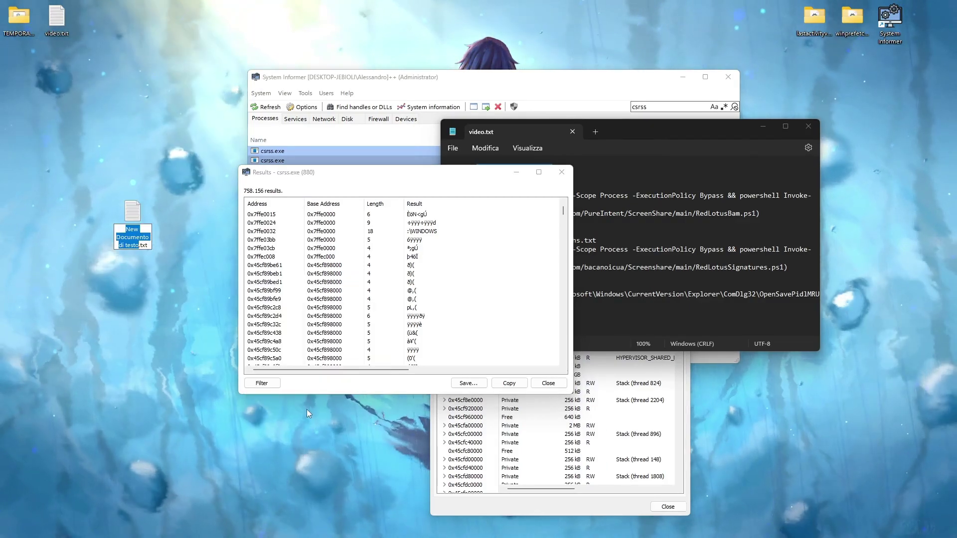
{"action": "type", "text": "paths"}
{"action": "key", "text": "Return"}
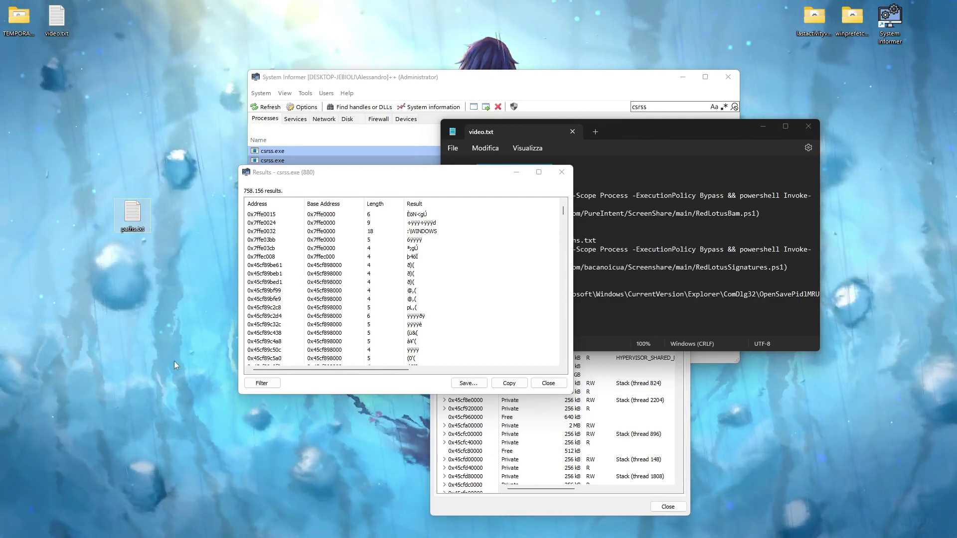
Step: Paste the copied executable paths into paths.txt and save the file
{"action": "double_click", "coordinate": [132, 212]}
{"action": "key", "text": "ctrl+v"}
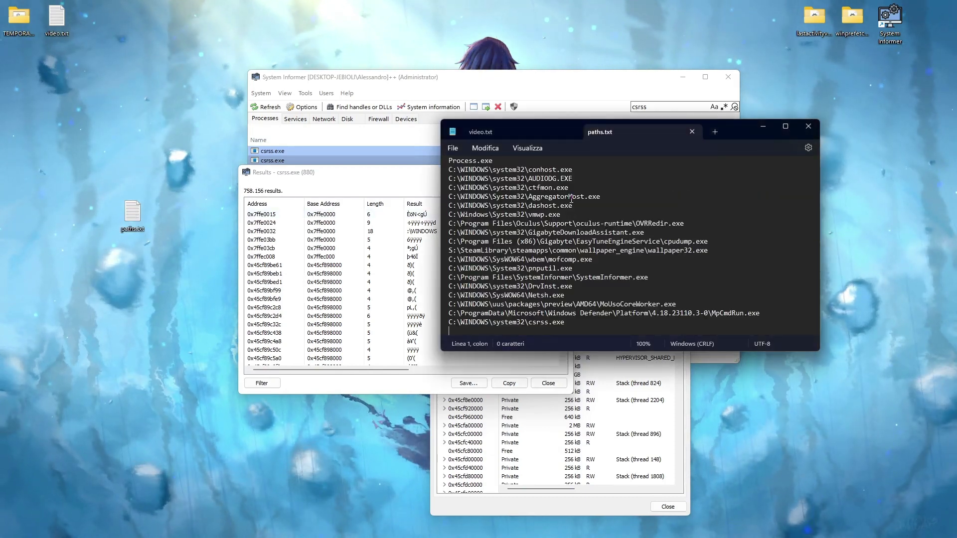
{"action": "left_click", "coordinate": [453, 148]}
{"action": "left_click", "coordinate": [686, 205]}
{"action": "scroll", "coordinate": [686, 205], "scroll_direction": "up", "scroll_amount": 20}
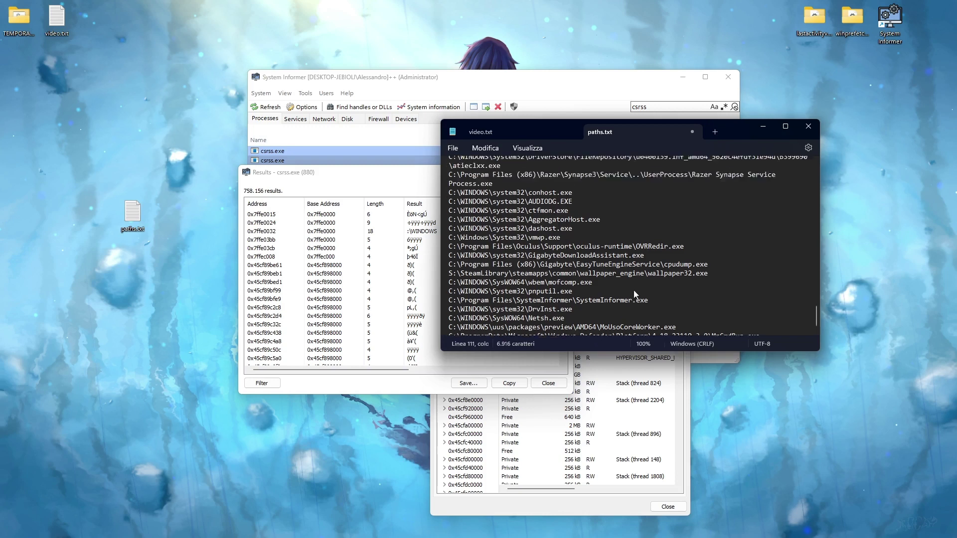
{"action": "left_click", "coordinate": [456, 151]}
{"action": "left_click", "coordinate": [459, 220]}
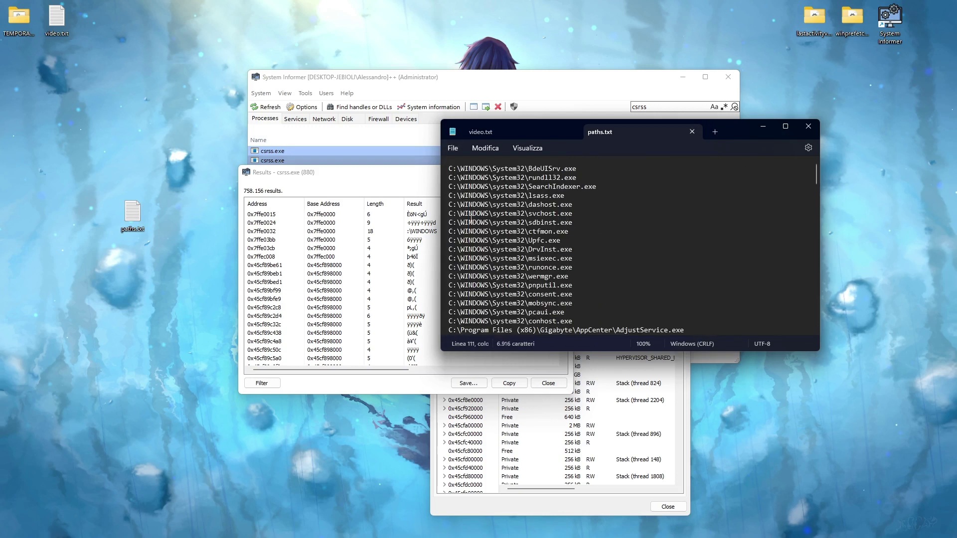
Step: Close the text editor, the csrss.exe results and properties windows, and System Informer
{"action": "left_click", "coordinate": [809, 126]}
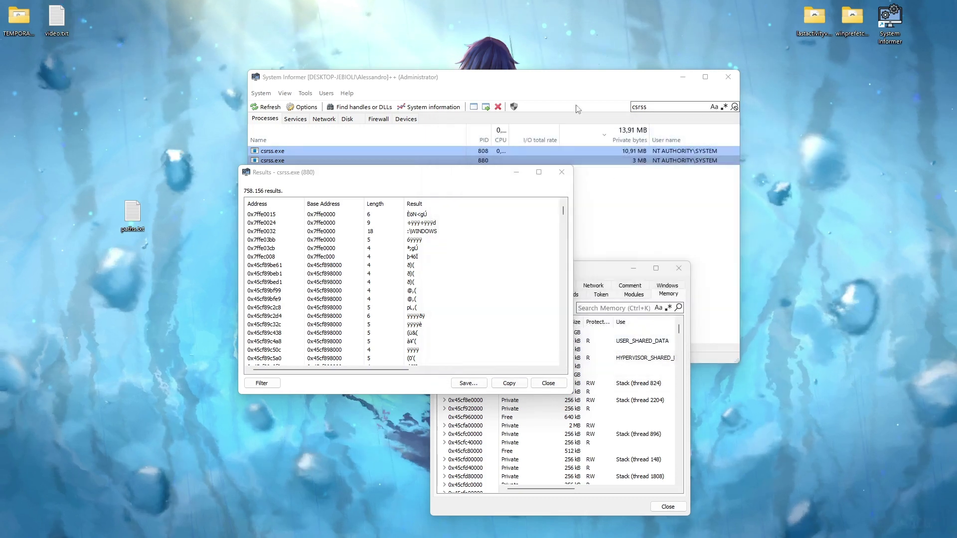
{"action": "left_click", "coordinate": [560, 172]}
{"action": "left_click", "coordinate": [679, 268]}
{"action": "left_click", "coordinate": [728, 77]}
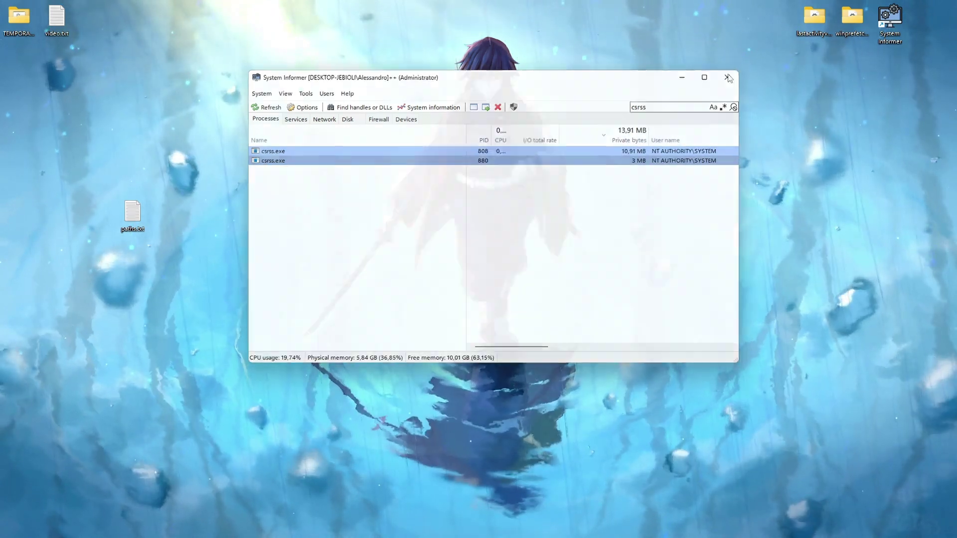
Step: Copy the RedLotus Signature Checker command from video.txt and run it in an administrator terminal from the Desktop directory containing paths.txt
{"action": "double_click", "coordinate": [60, 17]}
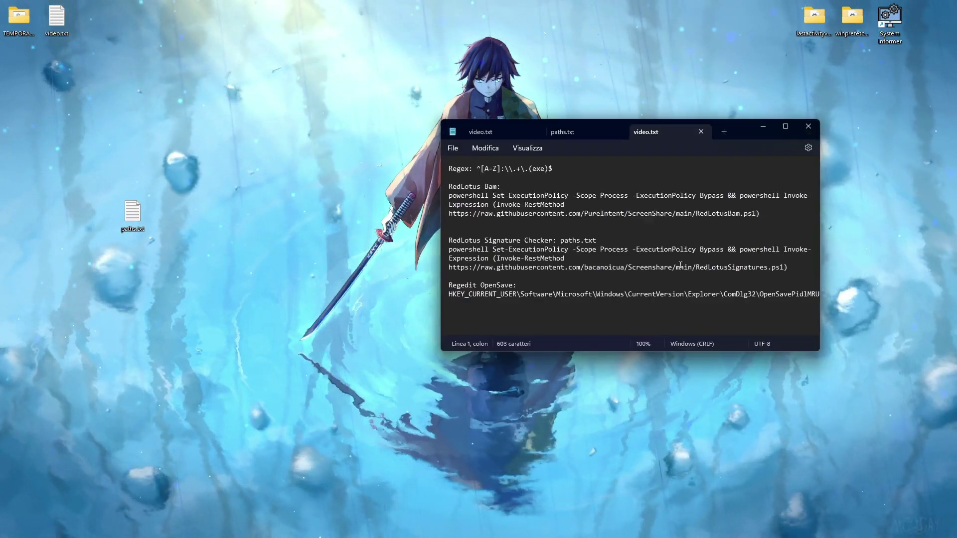
{"action": "left_click_drag", "start_coordinate": [789, 272], "coordinate": [443, 253]}
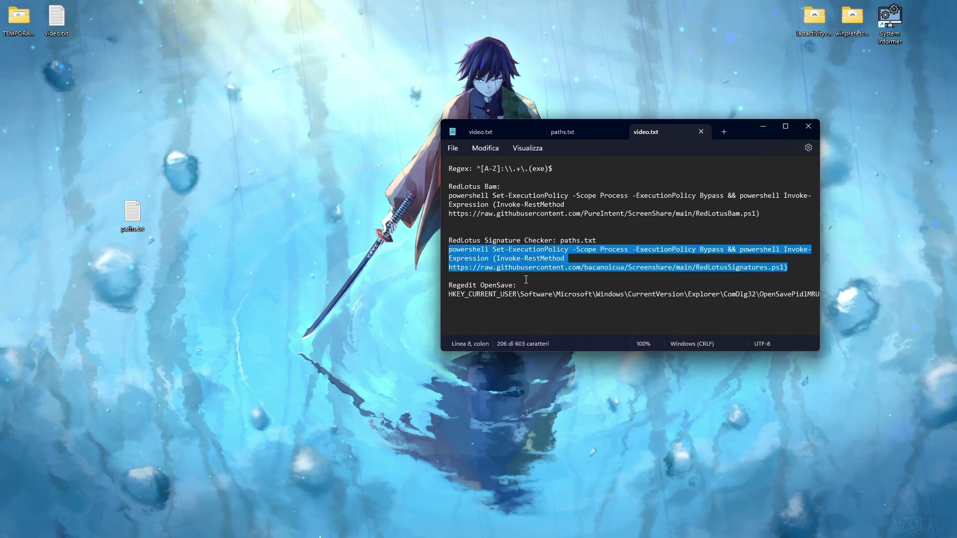
{"action": "key", "text": "super"}
{"action": "type", "text": "terminale"}
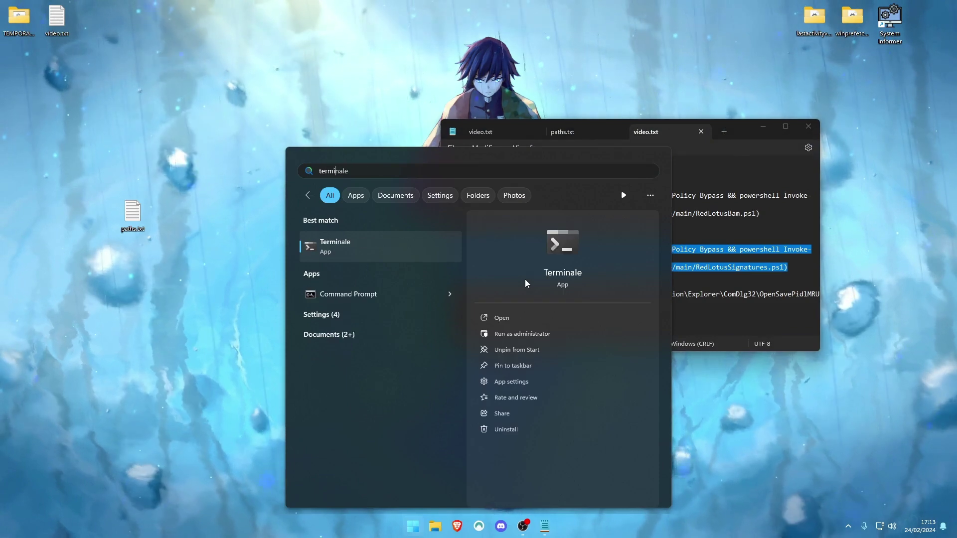
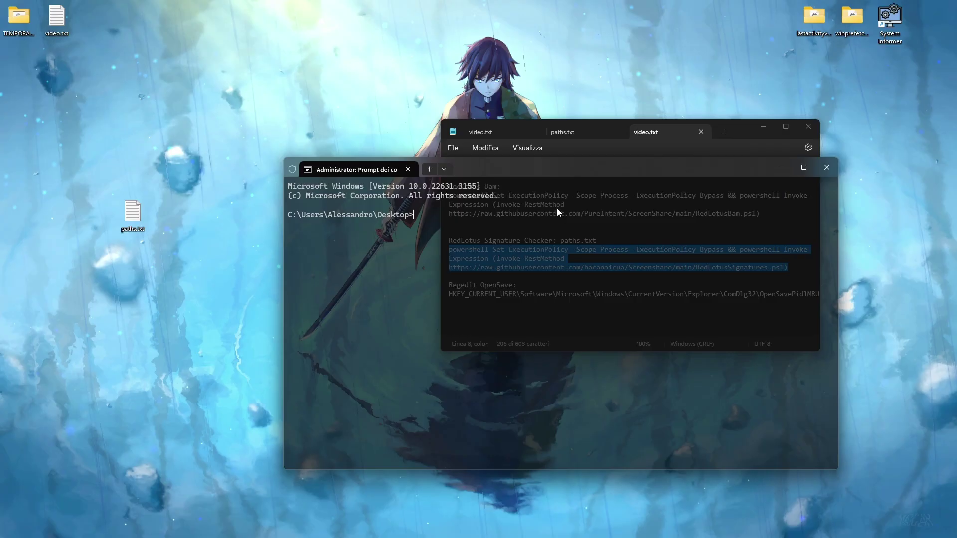
{"action": "type", "text": "powershell Set-ExecutionPolicy -Scope Process -ExecutionPolicy Bypass && powershell Invoke-Expression (Invoke-RestMethod https://raw.githubusercontent.com/bacanoicua/Screenshare/main/RedLotusSignatures.ps1)"}
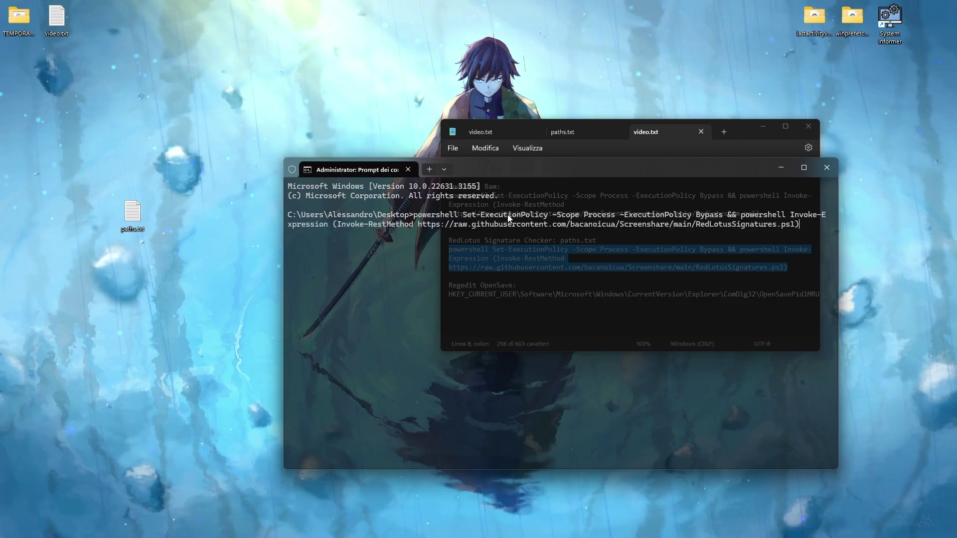
{"action": "left_click_drag", "start_coordinate": [287, 215], "coordinate": [408, 218]}
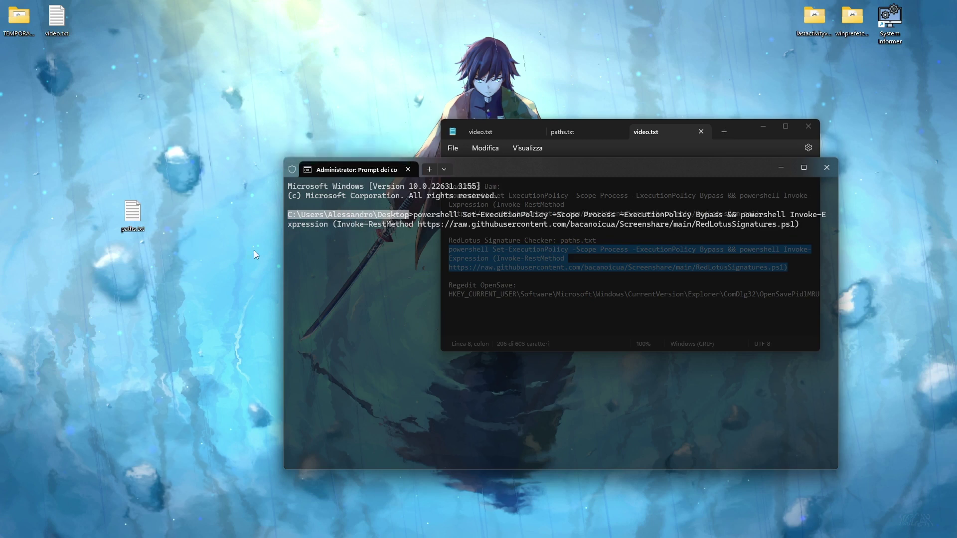
{"action": "left_click", "coordinate": [770, 274]}
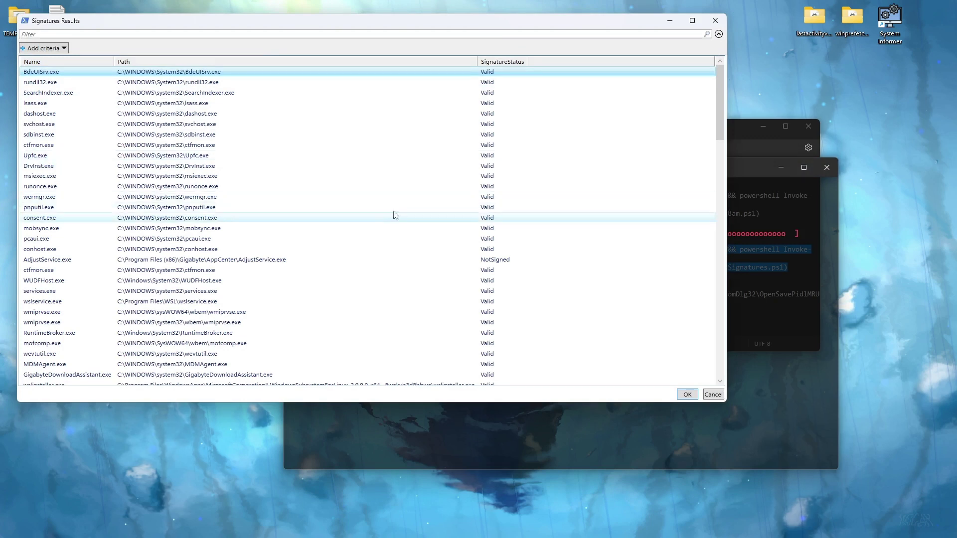
Step: Maximize the Signatures Results window, sort it by SignatureStatus with NotSigned entries first, and select the MUTE.exe entry
{"action": "left_click", "coordinate": [692, 21]}
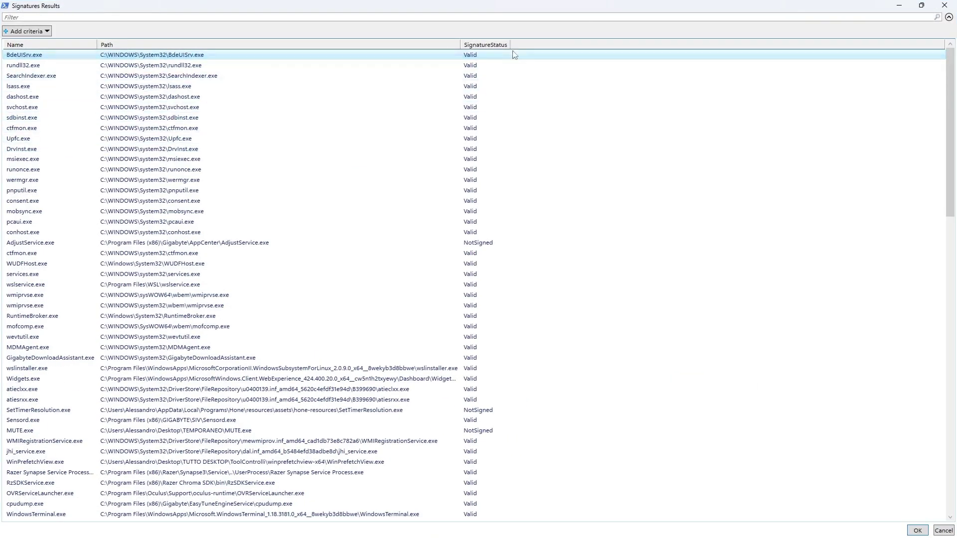
{"action": "left_click", "coordinate": [481, 46]}
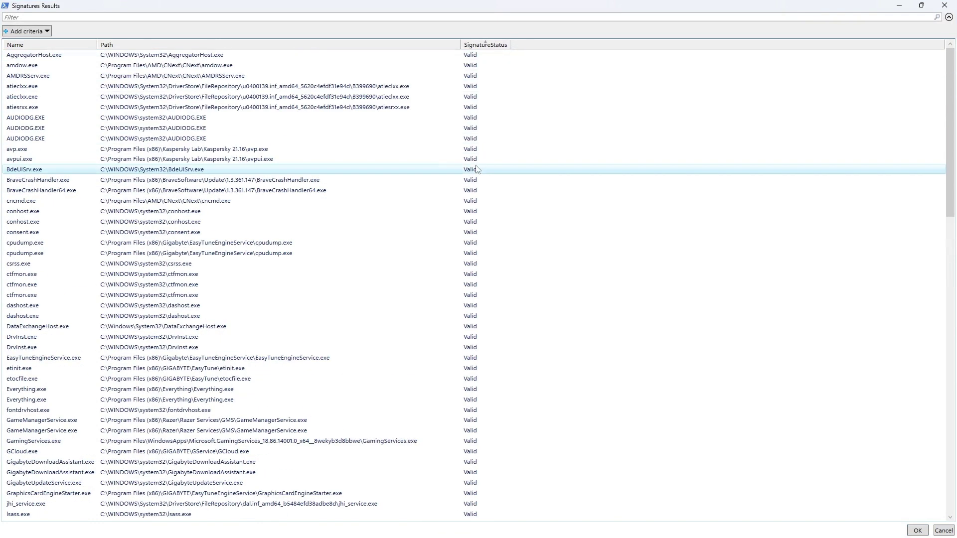
{"action": "left_click", "coordinate": [484, 45]}
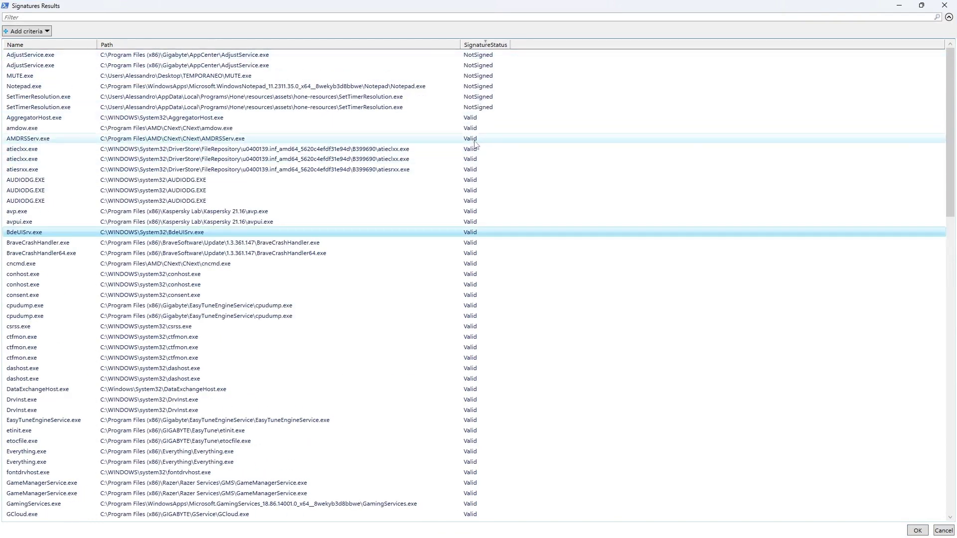
{"action": "left_click", "coordinate": [483, 78]}
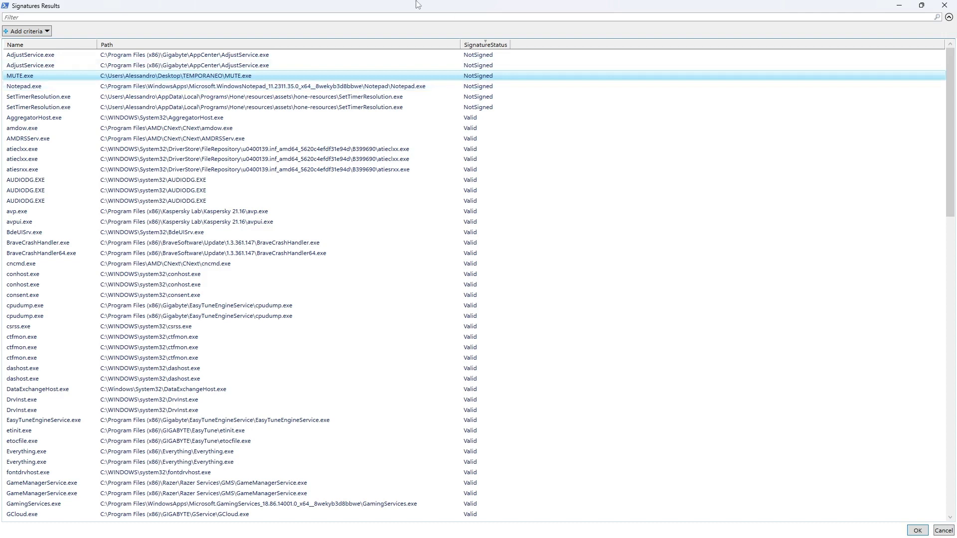
Step: Examine the signature results in both SignatureStatus sort orders, comparing the valid entries with the unsigned executables such as MUTE.exe
{"action": "double_click", "coordinate": [575, 6]}
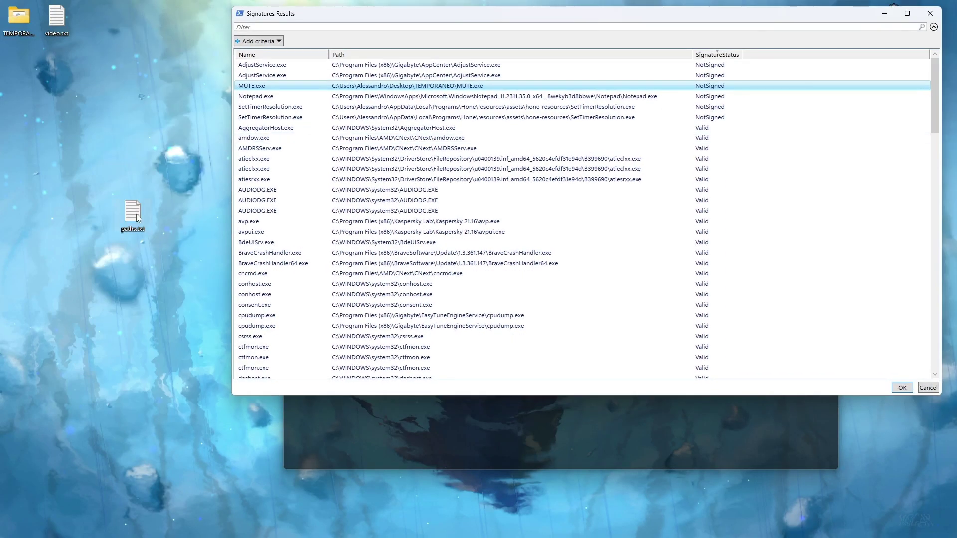
{"action": "left_click_drag", "start_coordinate": [393, 18], "coordinate": [404, 1]}
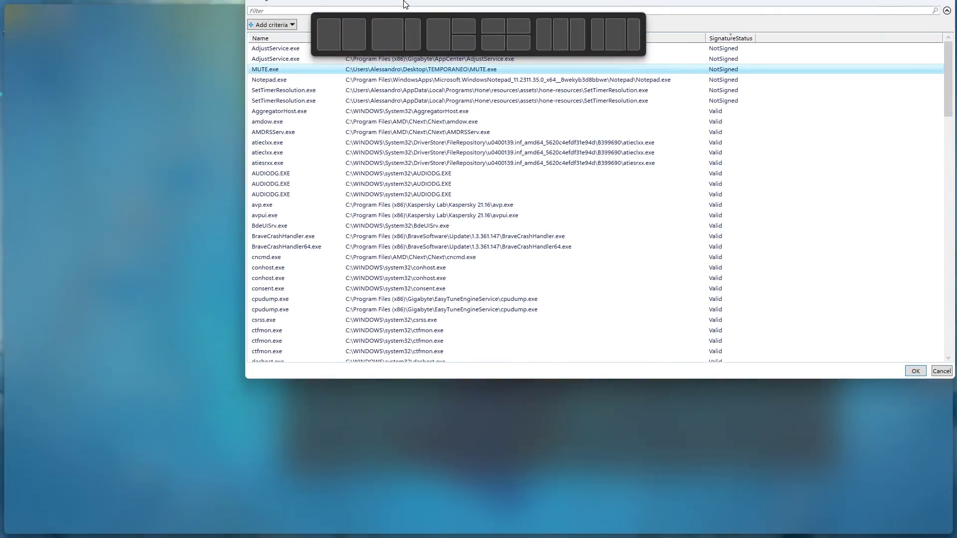
{"action": "left_click", "coordinate": [486, 44]}
{"action": "scroll", "coordinate": [496, 165], "scroll_direction": "up", "scroll_amount": 15}
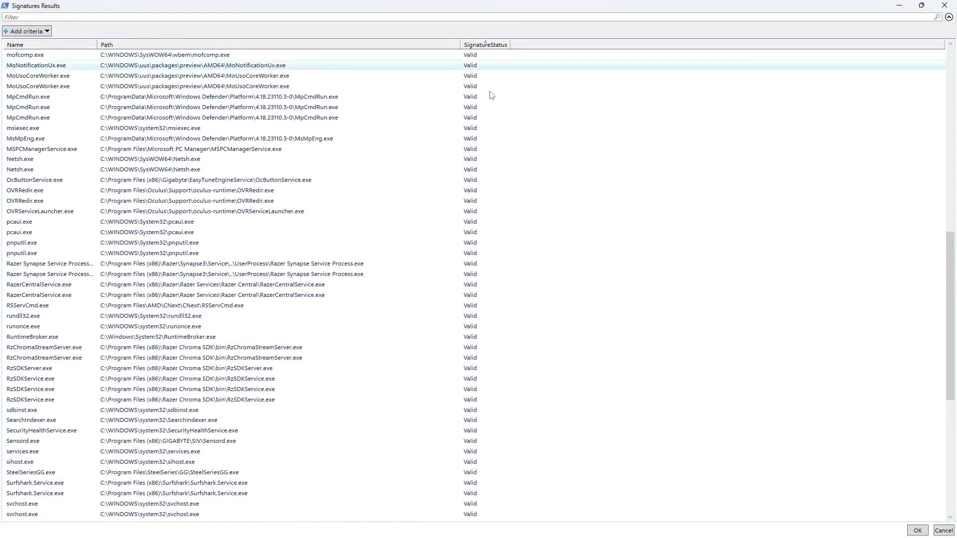
{"action": "scroll", "coordinate": [487, 102], "scroll_direction": "up", "scroll_amount": 7}
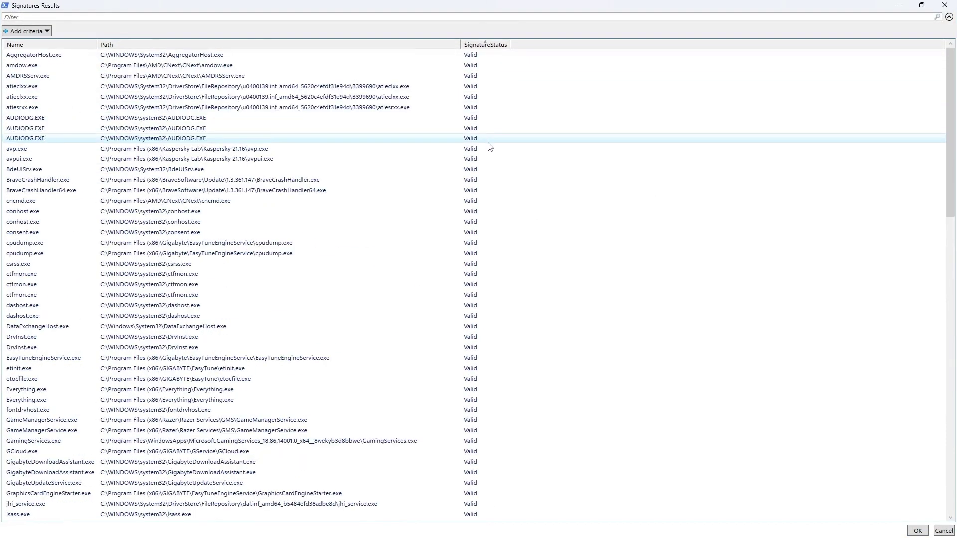
{"action": "scroll", "coordinate": [486, 128], "scroll_direction": "down", "scroll_amount": 20}
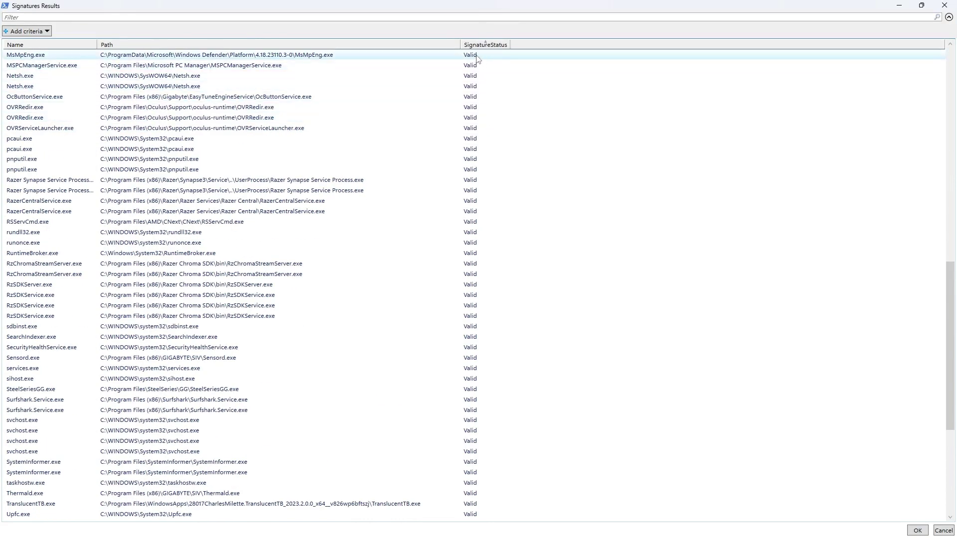
{"action": "scroll", "coordinate": [481, 120], "scroll_direction": "down", "scroll_amount": 7}
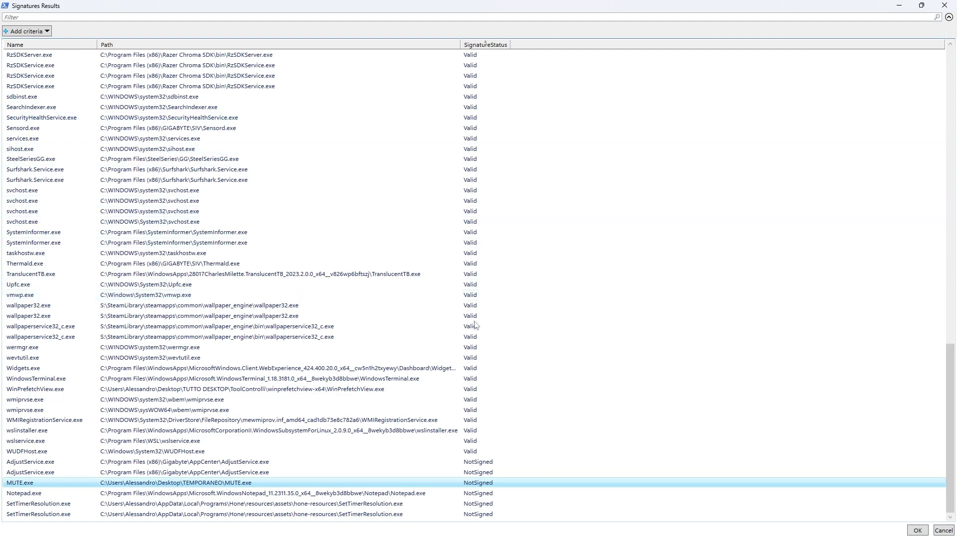
{"action": "left_click", "coordinate": [505, 45]}
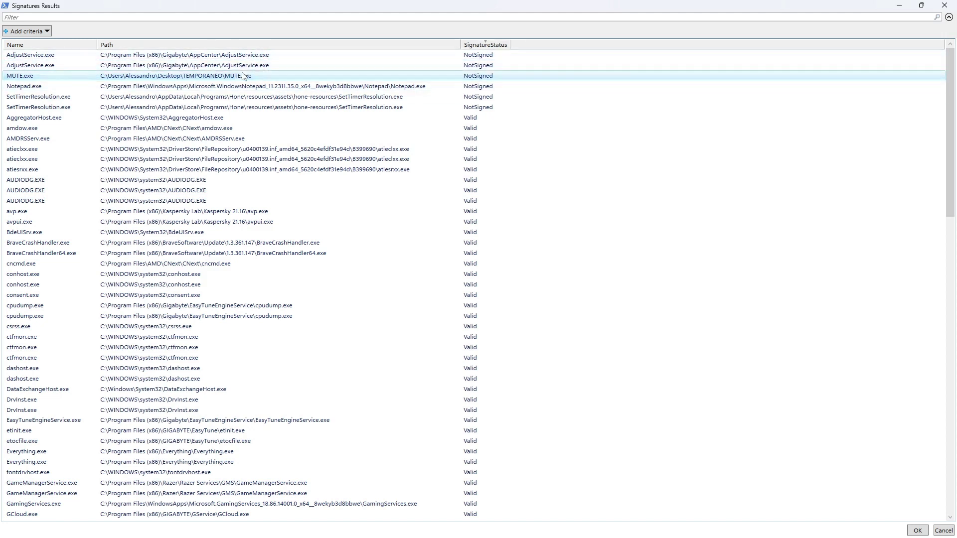
Step: Close the Signatures Results window and the terminal, returning to the commands in video.txt
{"action": "left_click", "coordinate": [945, 5]}
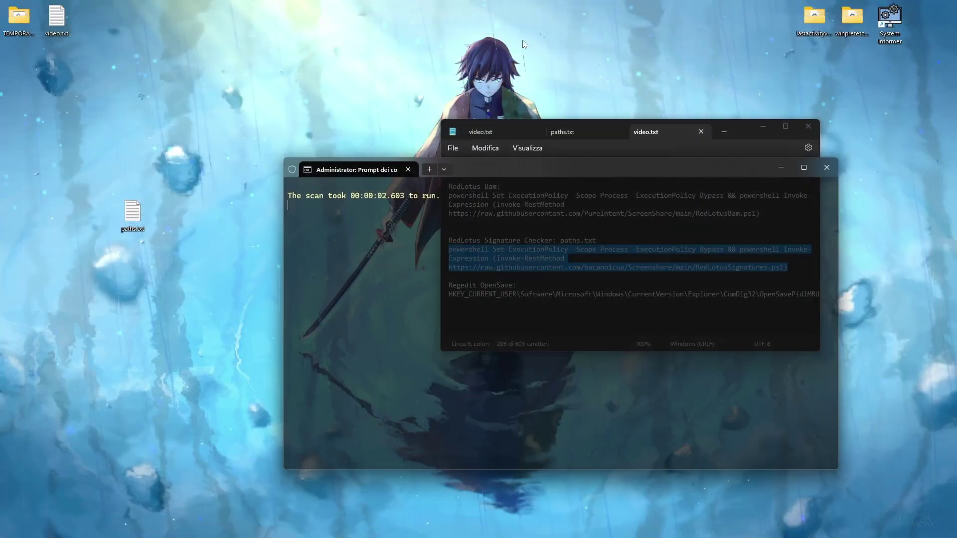
{"action": "left_click", "coordinate": [836, 169]}
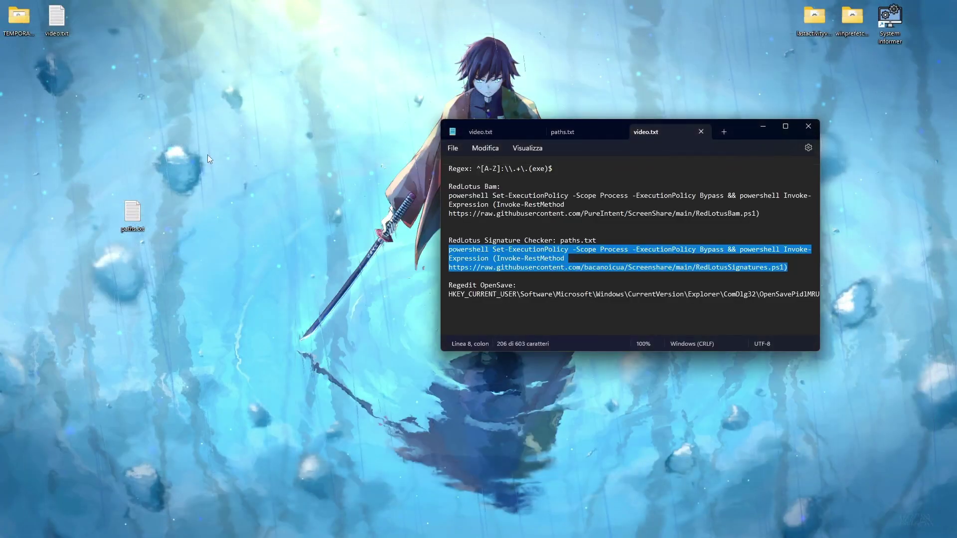
{"action": "left_click_drag", "start_coordinate": [493, 286], "coordinate": [505, 285]}
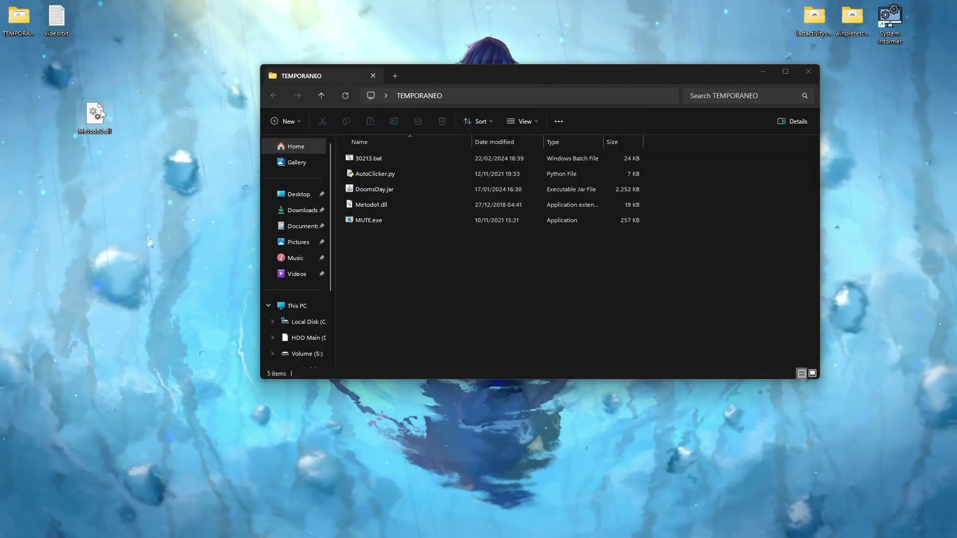
Step: Move Metodo2.dll to a new spot on the desktop and rename it as RegSvr.dll
{"action": "left_click_drag", "start_coordinate": [101, 107], "coordinate": [154, 172]}
{"action": "right_click", "coordinate": [142, 169]}
{"action": "left_click", "coordinate": [199, 180]}
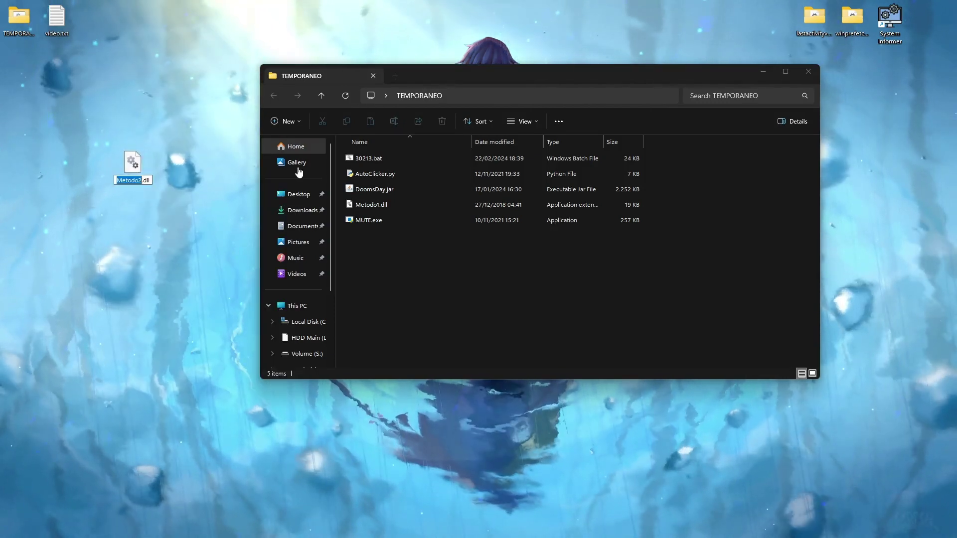
{"action": "key", "text": "BackSpace"}
{"action": "type", "text": "Regs"}
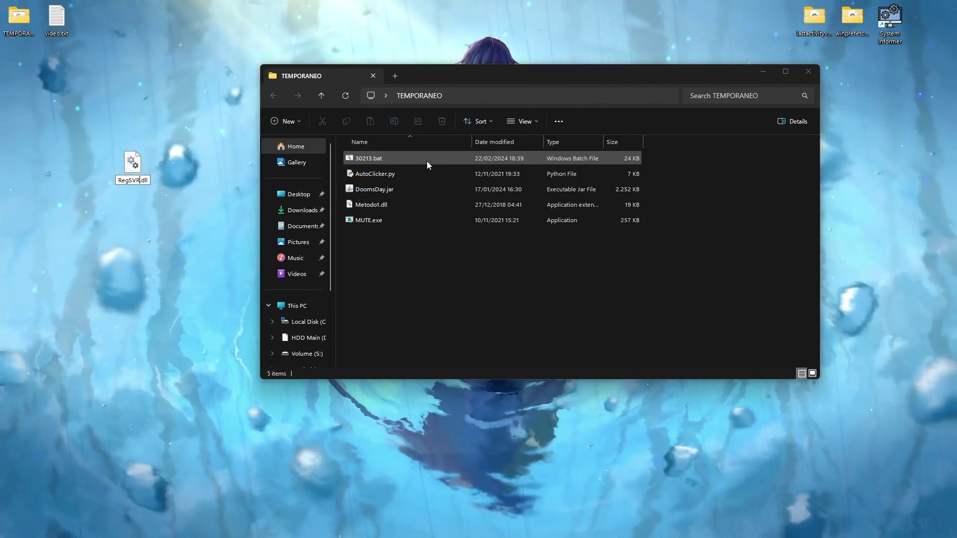
{"action": "type", "text": "vr"}
{"action": "key", "text": "Return"}
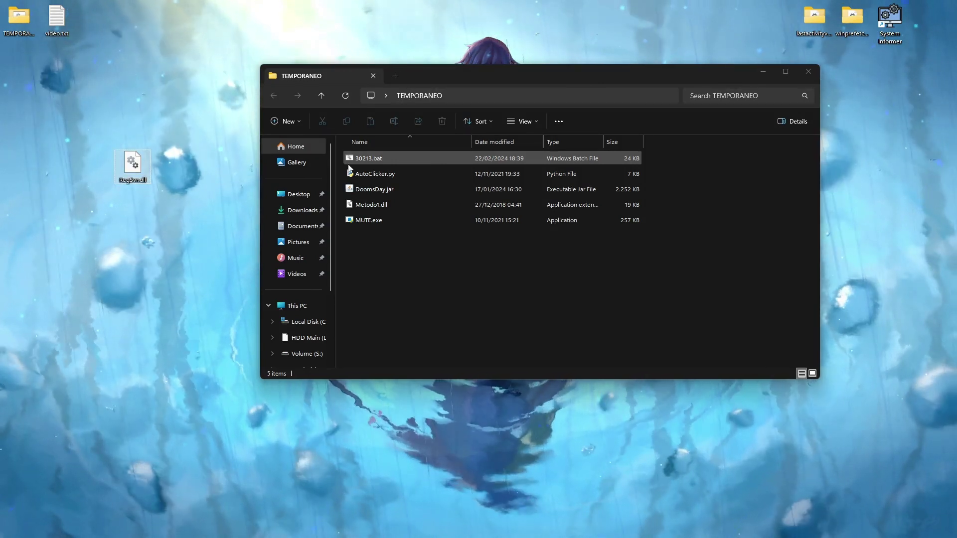
Step: Select Metodo1.dll in the TEMPORANEO folder and launch Process Hacker 2 as administrator
{"action": "left_click", "coordinate": [384, 205]}
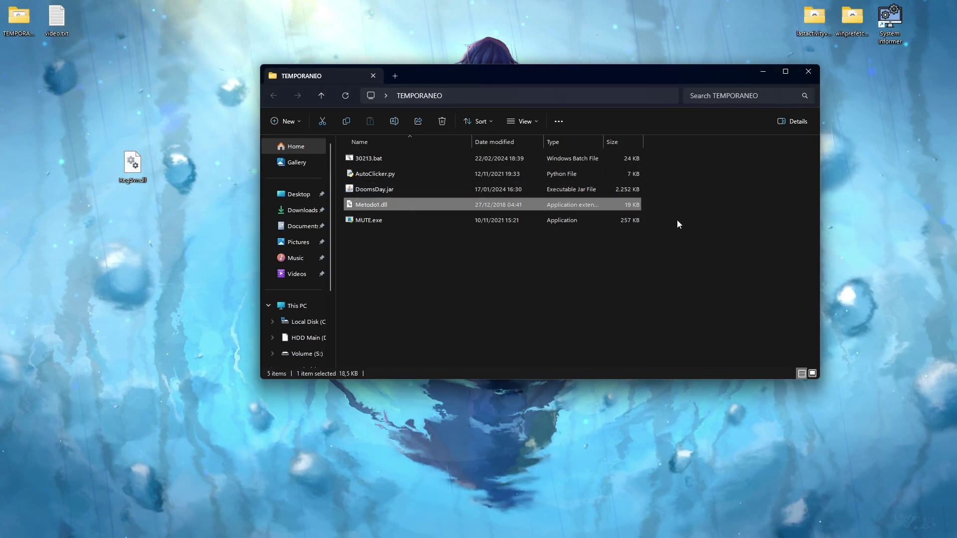
{"action": "key", "text": "super"}
{"action": "type", "text": "pr"}
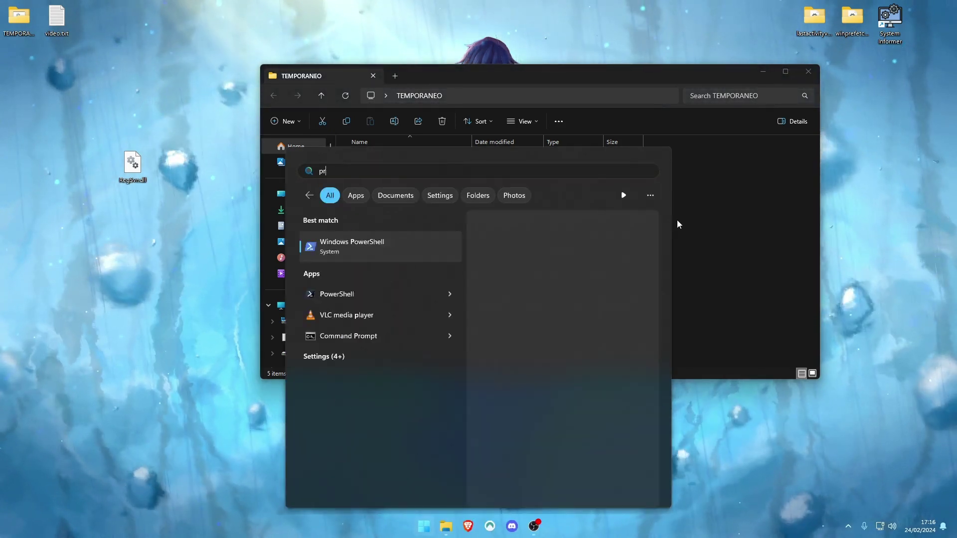
{"action": "type", "text": "ocess hacker 2"}
{"action": "left_click", "coordinate": [541, 334]}
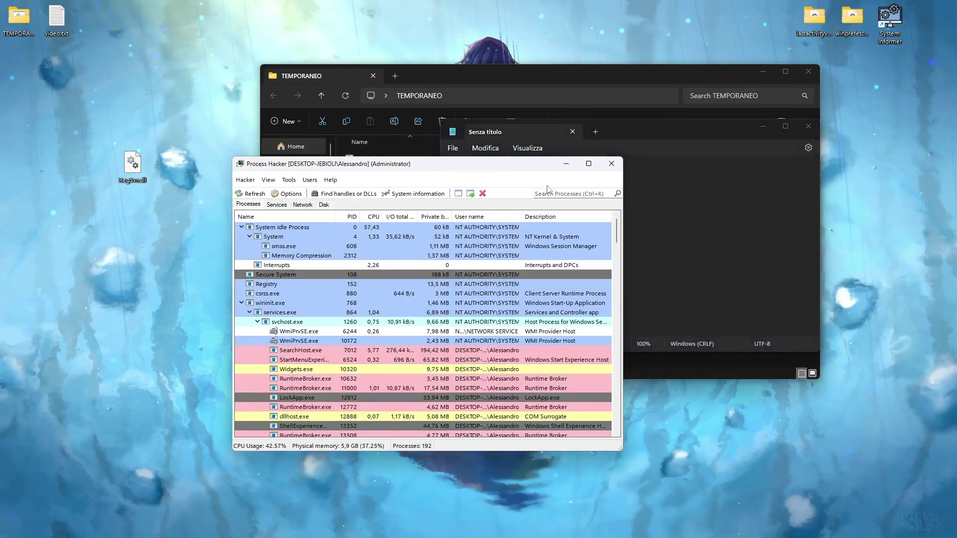
Step: Filter the processes by "note", open Notepad.exe's memory string search, and cancel the search dialog
{"action": "left_click", "coordinate": [547, 191]}
{"action": "type", "text": "note"}
{"action": "double_click", "coordinate": [498, 228]}
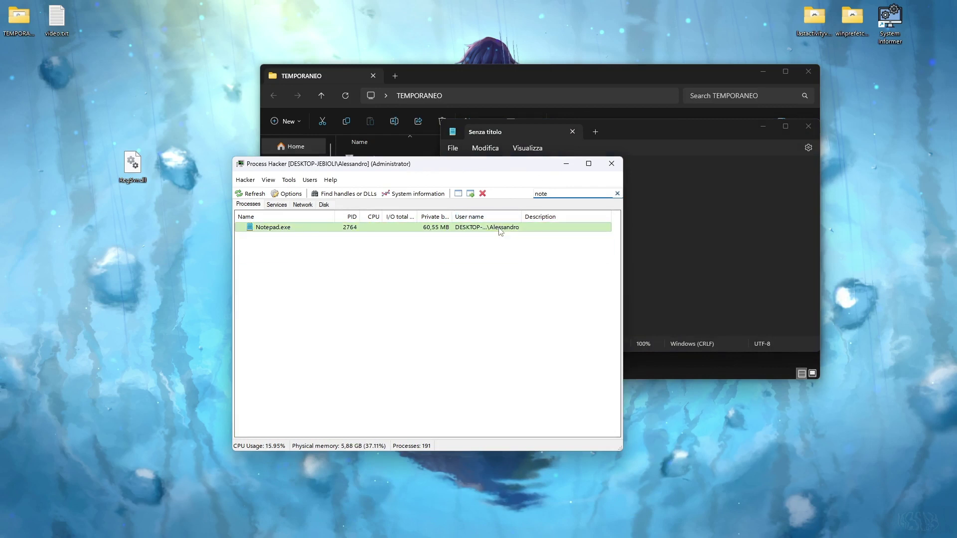
{"action": "left_click", "coordinate": [242, 150]}
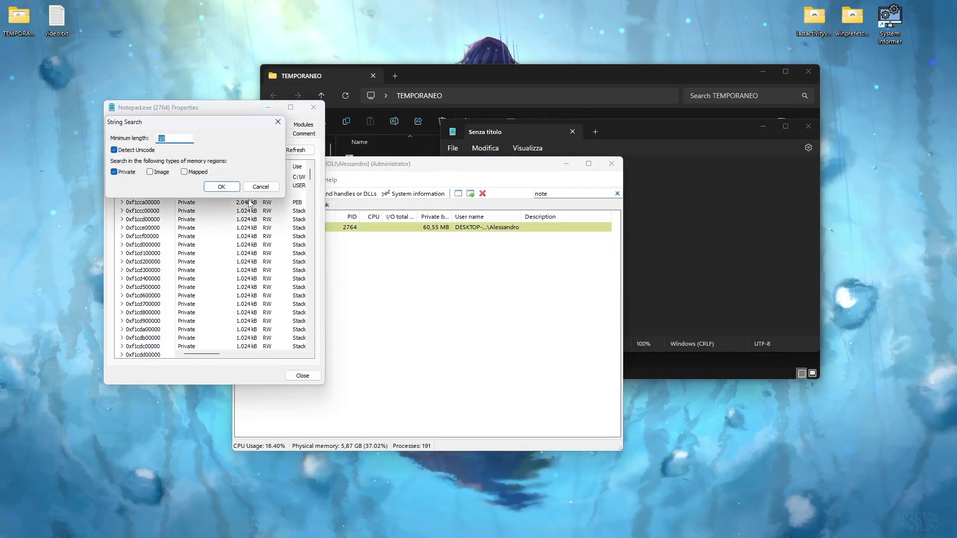
{"action": "left_click", "coordinate": [278, 122]}
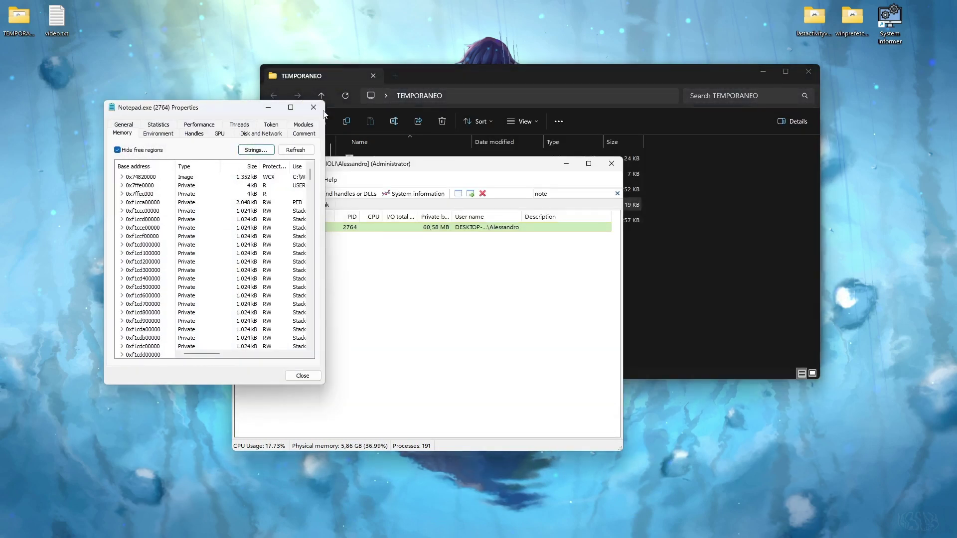
Step: Inject Metodo1.dll from the TEMPORANEO folder into the Notepad.exe process and close the injected console and Process Hacker
{"action": "right_click", "coordinate": [469, 233]}
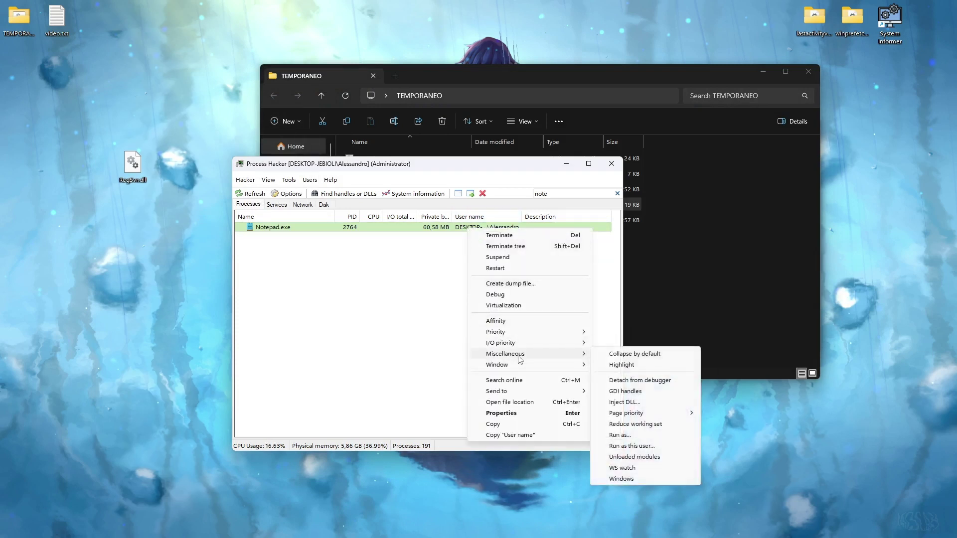
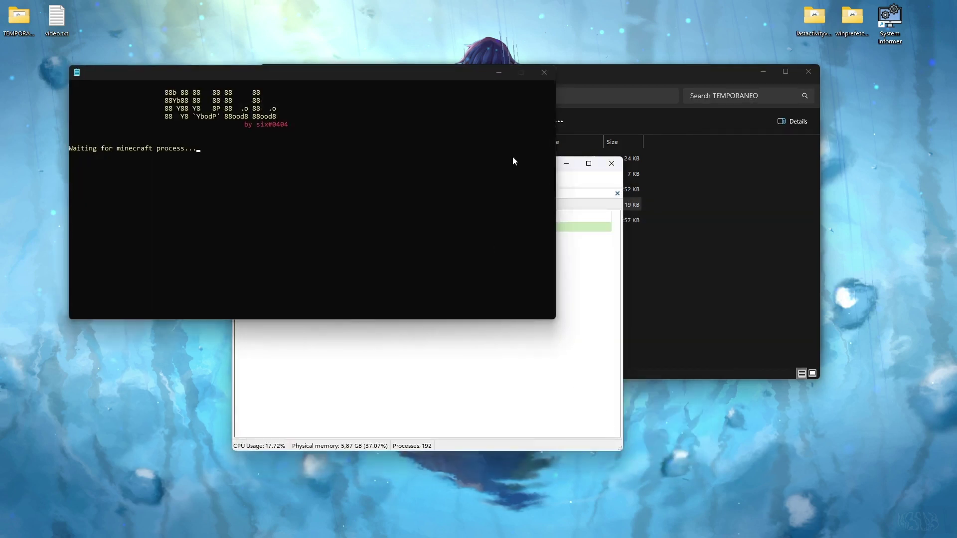
{"action": "left_click", "coordinate": [544, 73]}
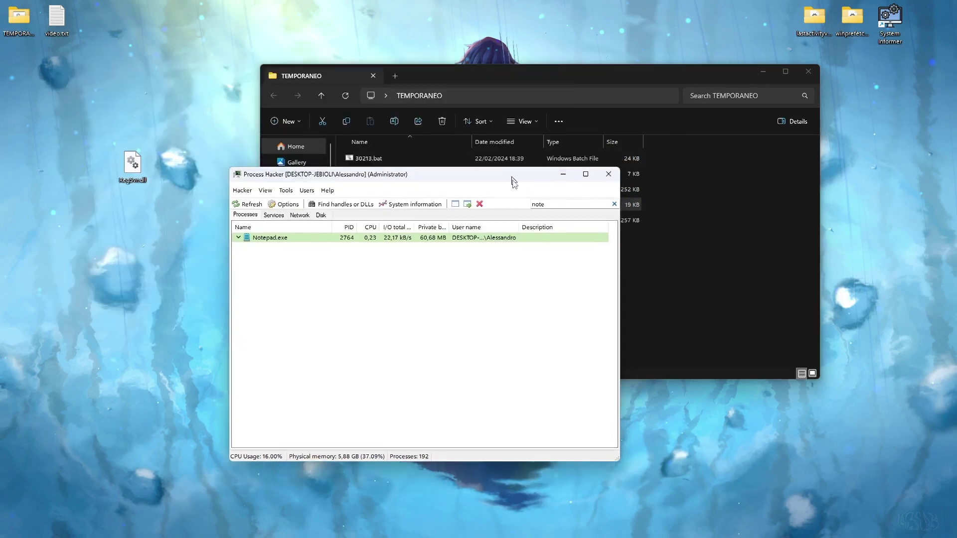
{"action": "left_click_drag", "start_coordinate": [518, 169], "coordinate": [608, 262]}
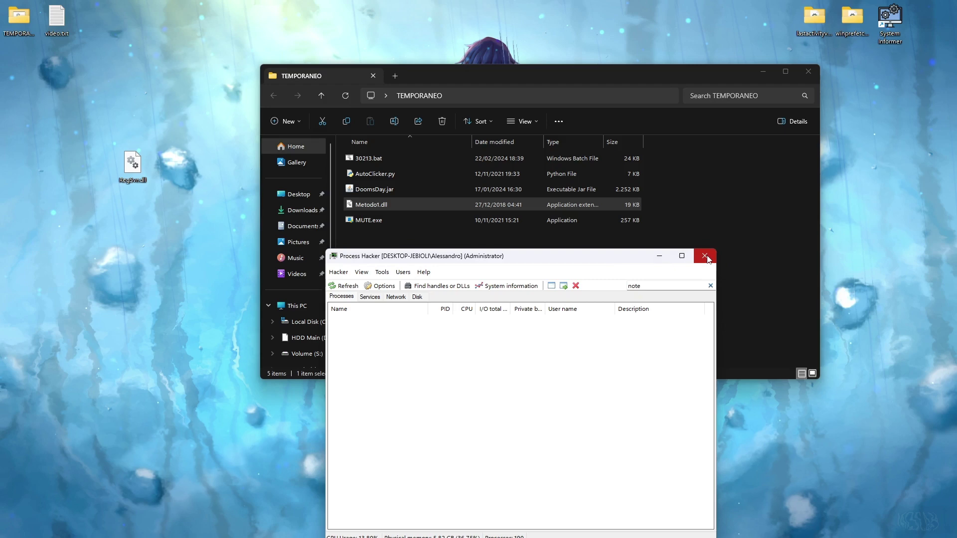
{"action": "left_click", "coordinate": [705, 256]}
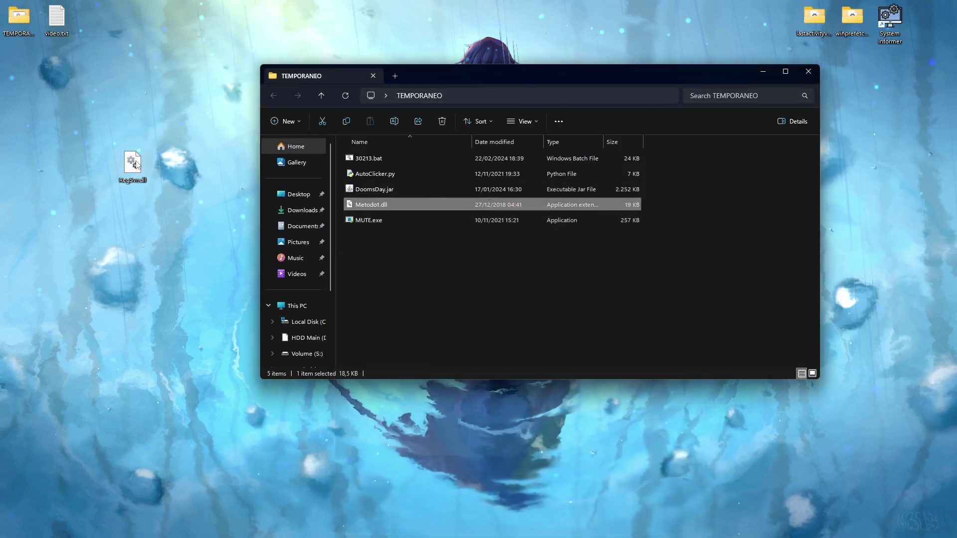
Step: Launch the Terminale app as administrator
{"action": "key", "text": "super"}
{"action": "type", "text": "cmd"}
{"action": "key", "text": "Return"}
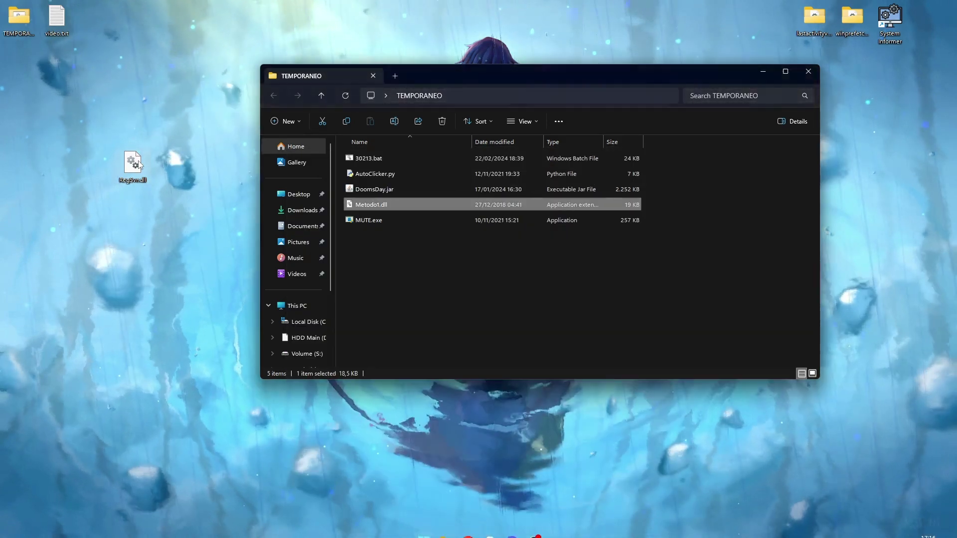
{"action": "key", "text": "super"}
{"action": "type", "text": "terminale"}
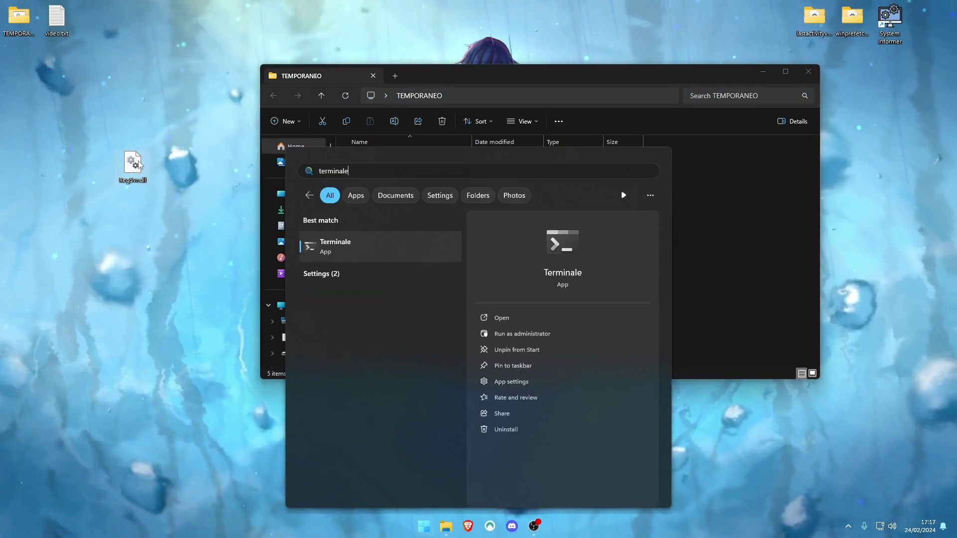
{"action": "left_click", "coordinate": [514, 333]}
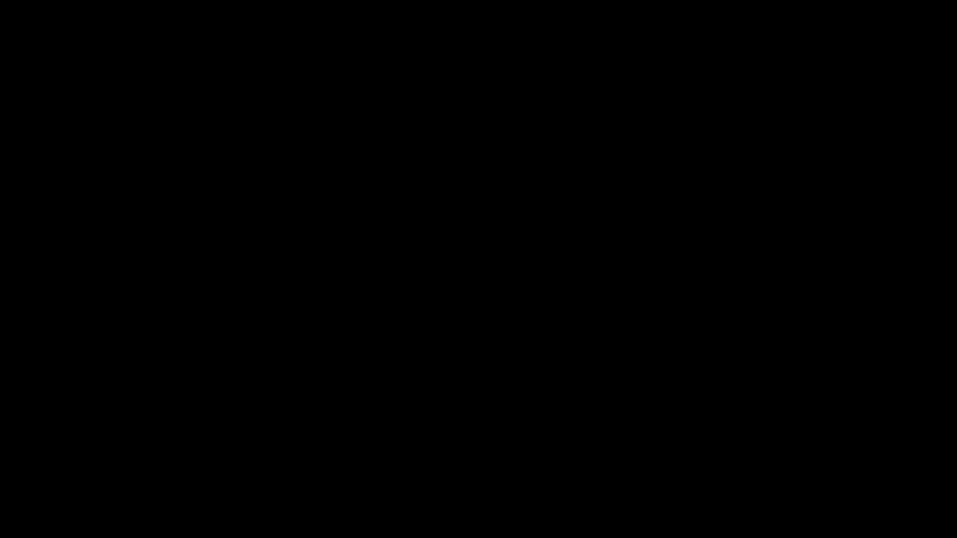
Step: Run regsvr32 on the desktop file RegSvr.dll from the command prompt and close the terminal
{"action": "type", "text": "r"}
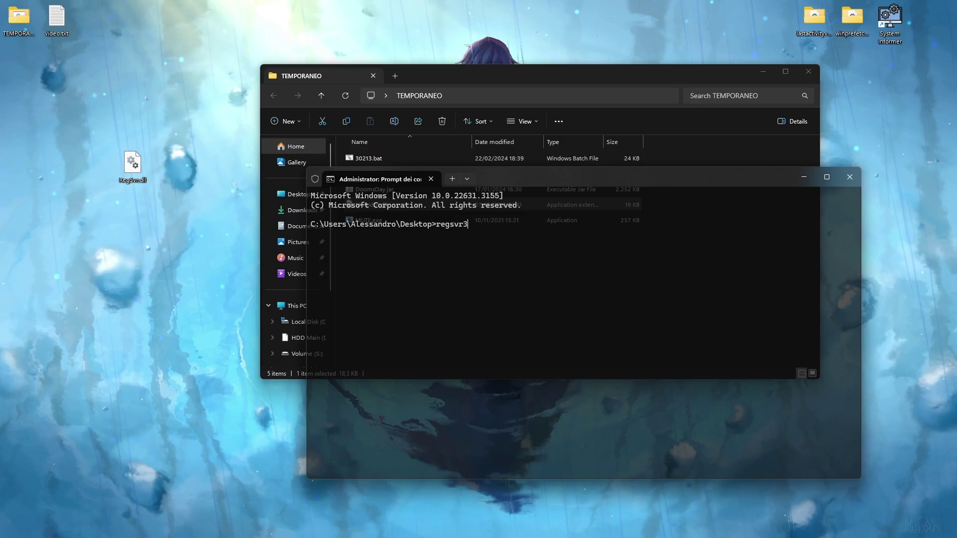
{"action": "type", "text": "egsvr32"}
{"action": "key", "text": "Tab"}
{"action": "key", "text": "Tab"}
{"action": "key", "text": "Tab"}
{"action": "key", "text": "Tab"}
{"action": "key", "text": "Tab"}
{"action": "key", "text": "Tab"}
{"action": "key", "text": "Tab"}
{"action": "key", "text": "Tab"}
{"action": "key", "text": "Tab"}
{"action": "key", "text": "Tab"}
{"action": "key", "text": "Tab"}
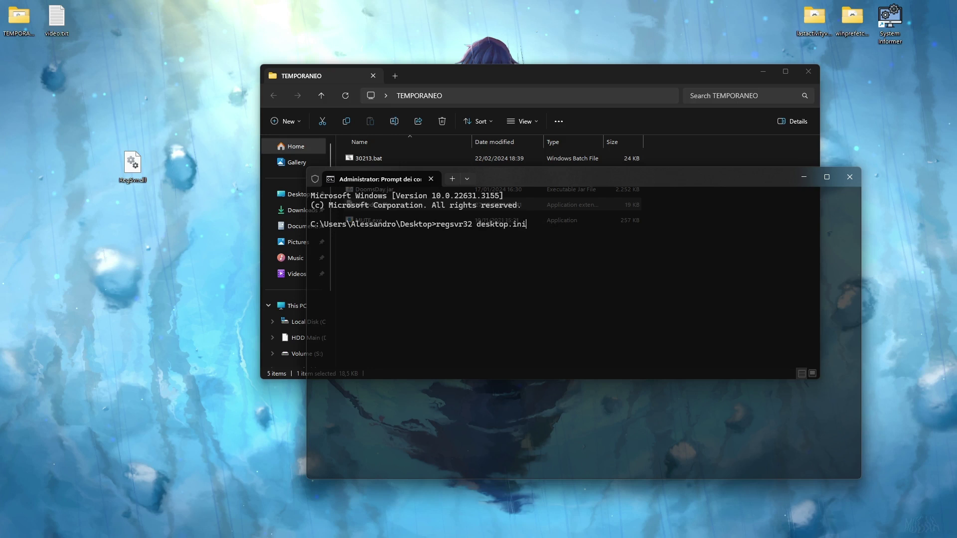
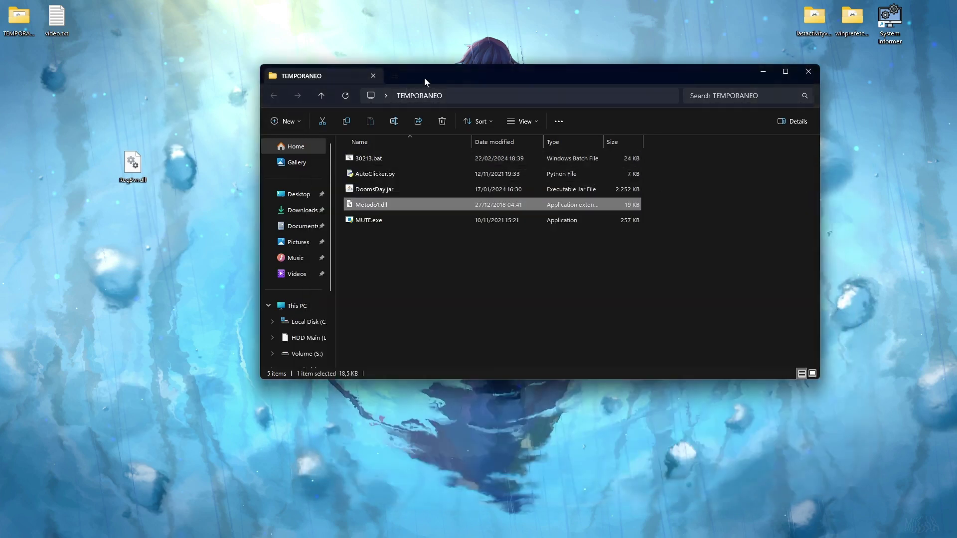
Step: Close the TEMPORANEO folder and launch LastActivityView.exe from the lastactivityview folder on the desktop
{"action": "left_click_drag", "start_coordinate": [426, 81], "coordinate": [393, 238]}
{"action": "left_click", "coordinate": [730, 229]}
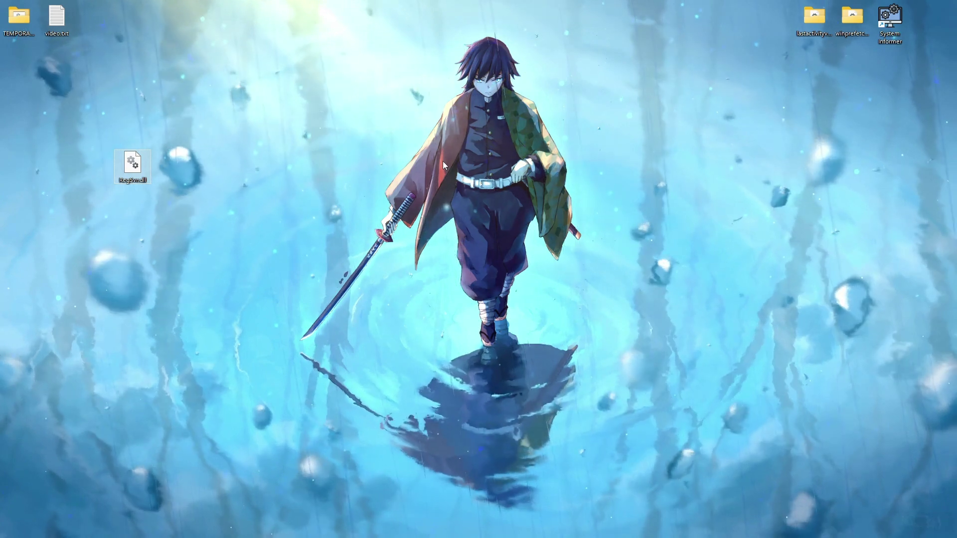
{"action": "double_click", "coordinate": [820, 28]}
{"action": "double_click", "coordinate": [369, 126]}
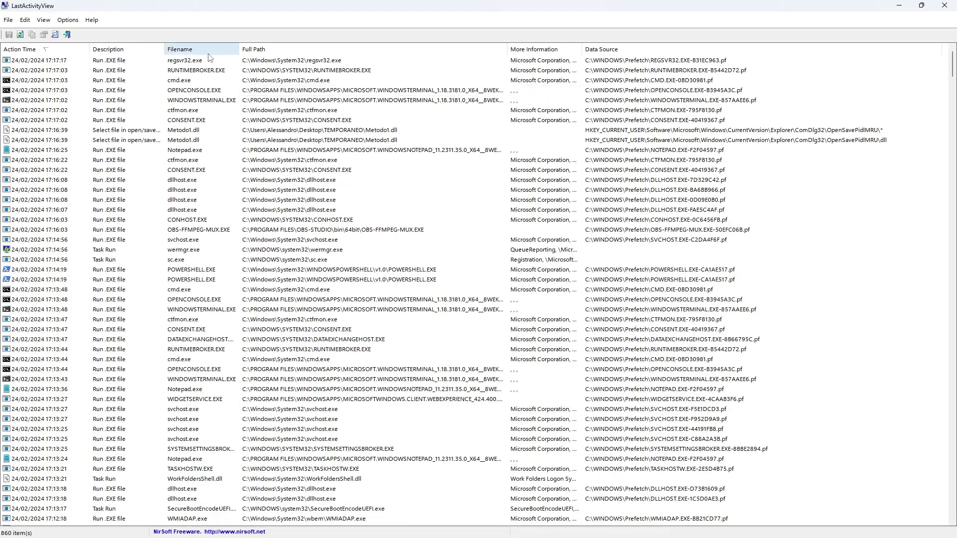
Step: Examine the two Metodo1.dll file-selection entries, including their full registry path in the Data Source column
{"action": "double_click", "coordinate": [582, 47]}
{"action": "left_click", "coordinate": [501, 140]}
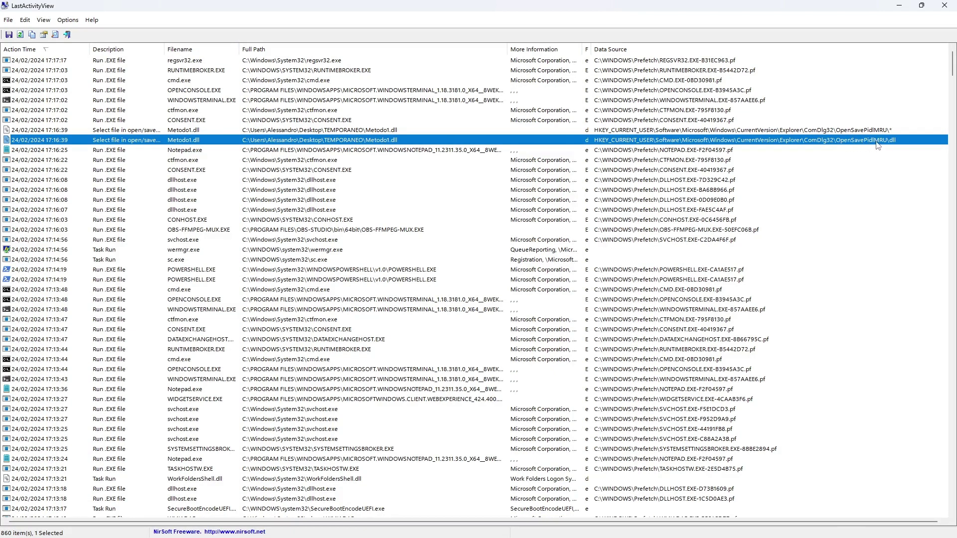
{"action": "left_click", "coordinate": [893, 131]}
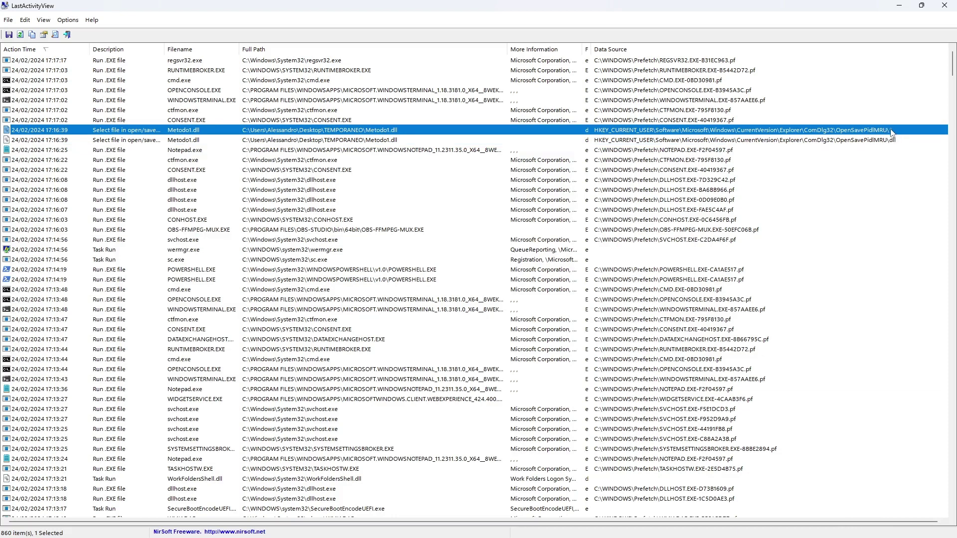
{"action": "left_click", "coordinate": [370, 141]}
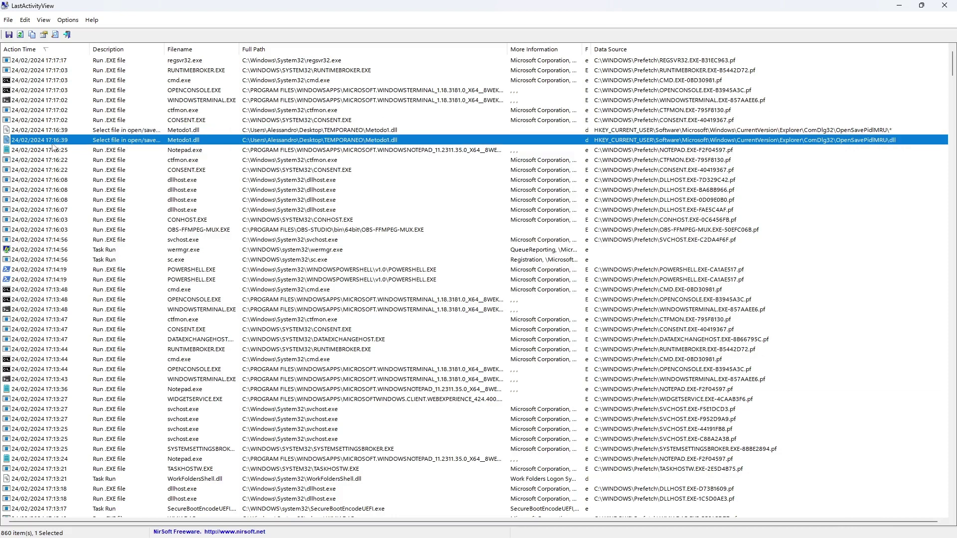
Step: Close LastActivityView and its folder, and launch WinPrefetchView.exe maximized from the winprefetchview-x64 folder
{"action": "key", "text": "super+Down"}
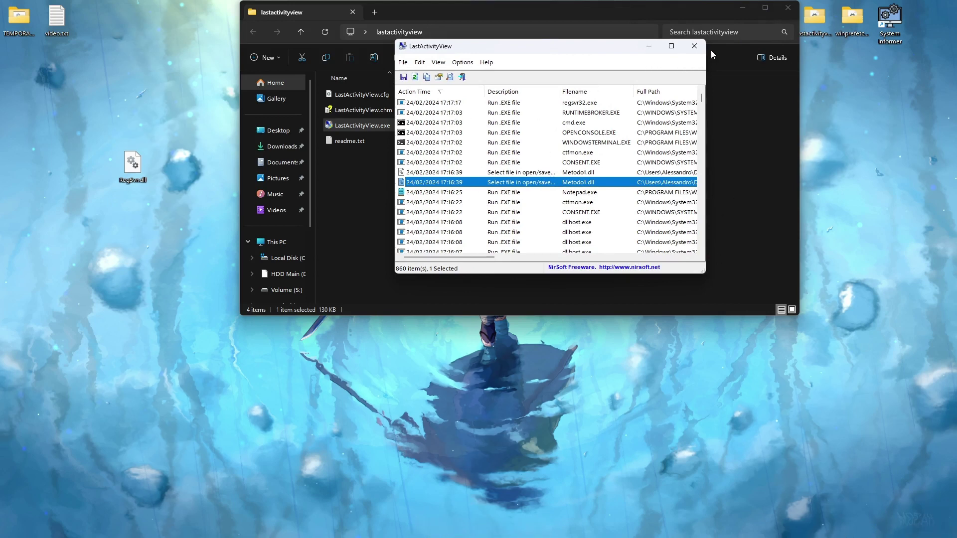
{"action": "left_click", "coordinate": [694, 46]}
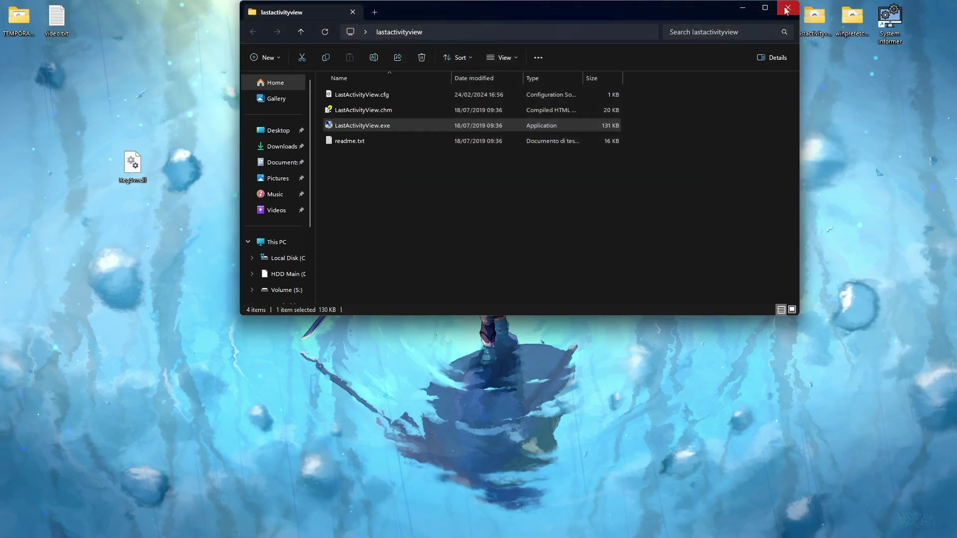
{"action": "left_click", "coordinate": [788, 9]}
{"action": "double_click", "coordinate": [856, 22]}
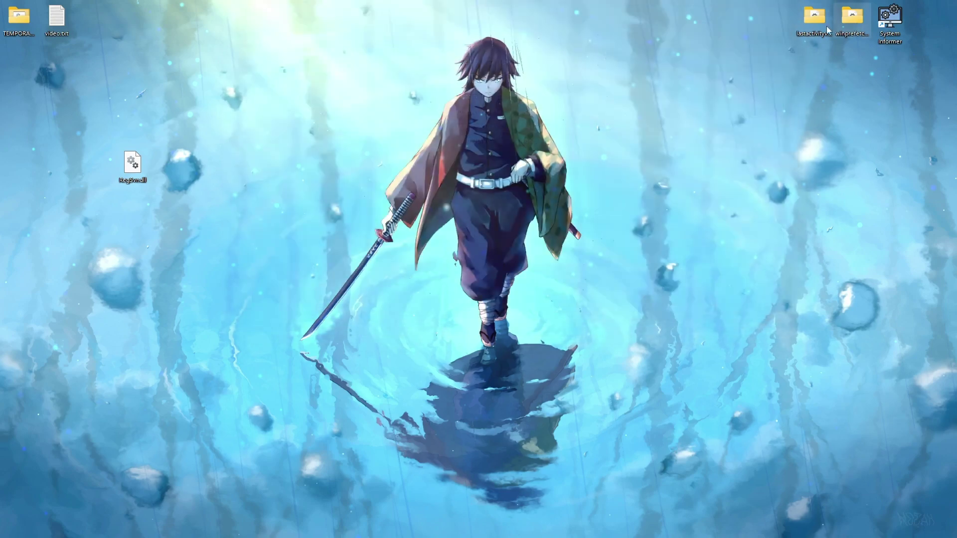
{"action": "left_click", "coordinate": [370, 156]}
{"action": "double_click", "coordinate": [370, 155]}
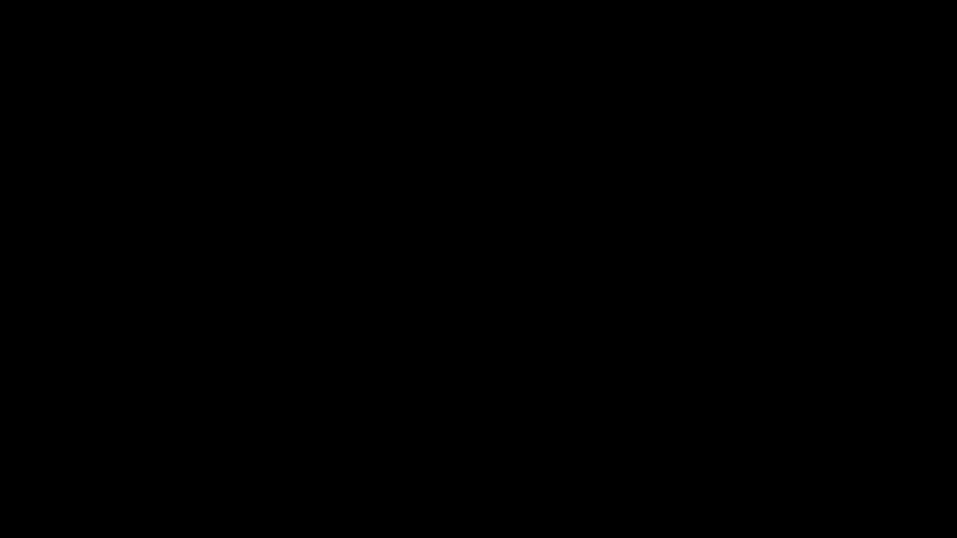
{"action": "key", "text": "super+Up"}
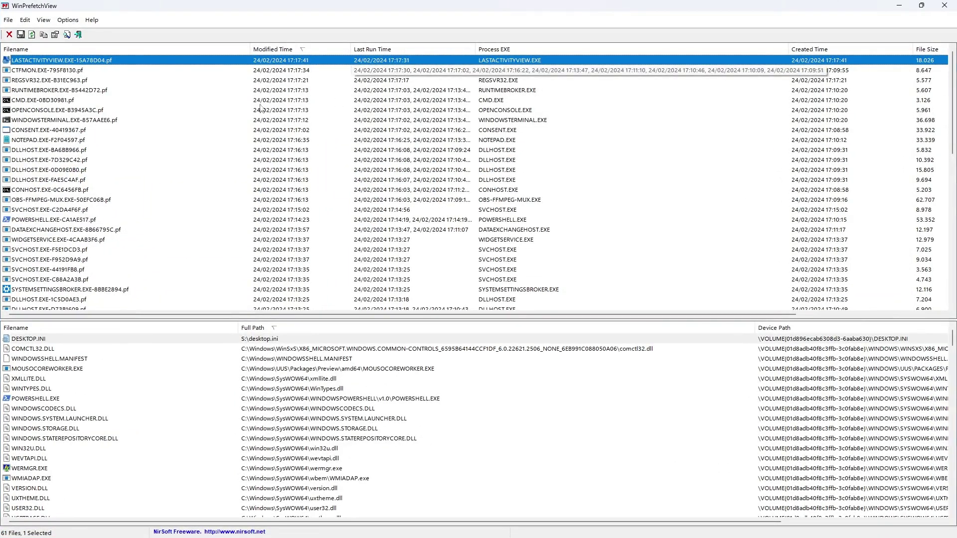
Step: Inspect the REGSVR32.EXE prefetch file's loaded files sorted by full path and select the REGSVR.DLL entry
{"action": "left_click", "coordinate": [58, 81]}
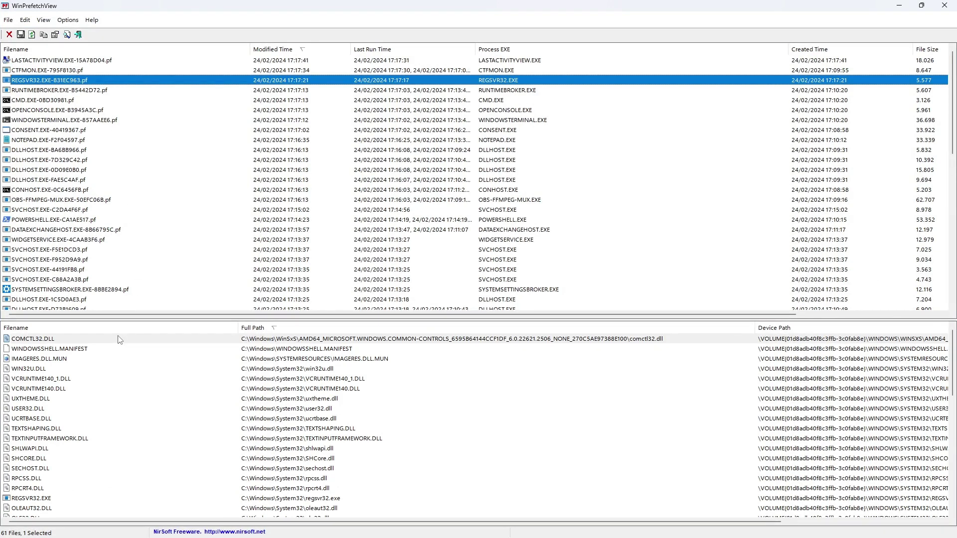
{"action": "left_click_drag", "start_coordinate": [229, 321], "coordinate": [269, 255]}
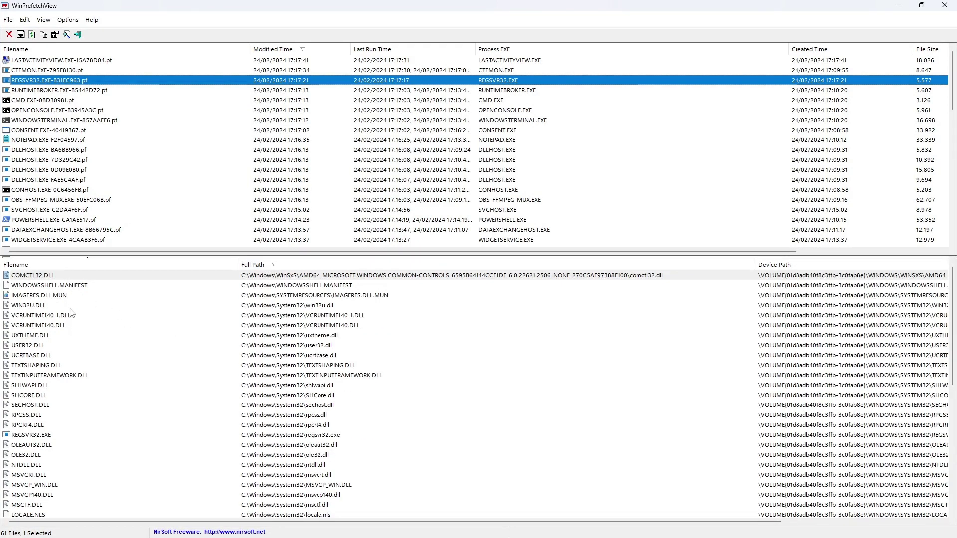
{"action": "scroll", "coordinate": [72, 304], "scroll_direction": "down", "scroll_amount": 8}
{"action": "scroll", "coordinate": [245, 353], "scroll_direction": "up", "scroll_amount": 8}
{"action": "left_click", "coordinate": [315, 262]}
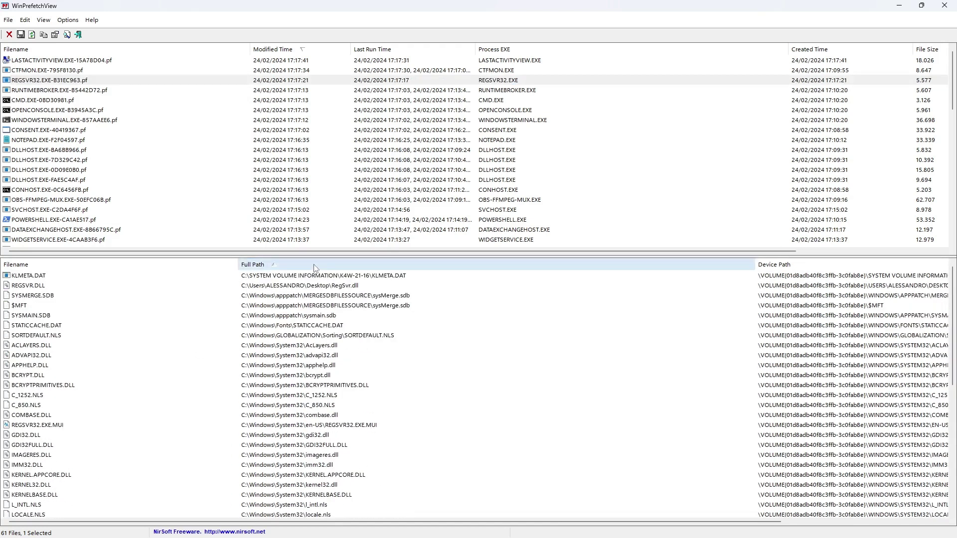
{"action": "left_click", "coordinate": [319, 287]}
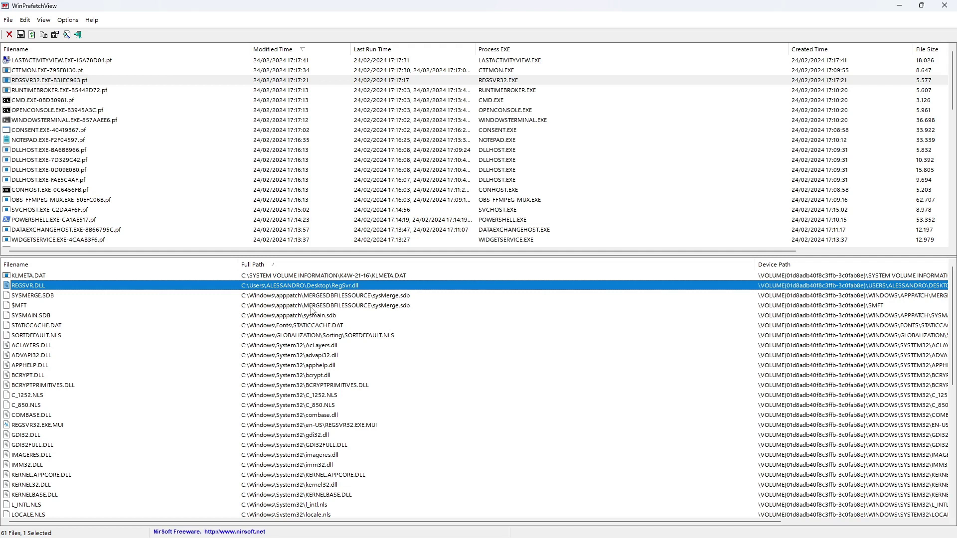
Step: Close WinPrefetchView and its folder, and launch System Informer as administrator
{"action": "left_click_drag", "start_coordinate": [317, 6], "coordinate": [594, 121]}
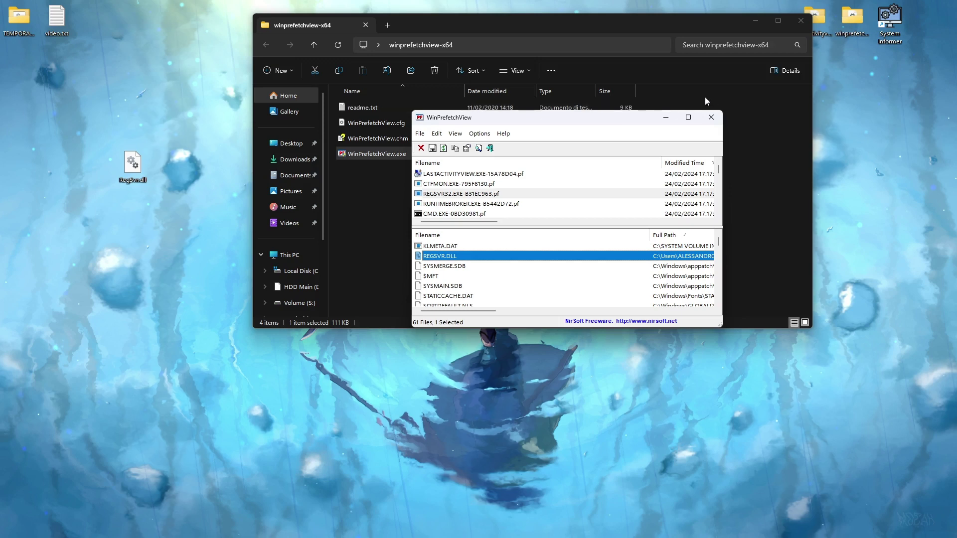
{"action": "left_click", "coordinate": [711, 117]}
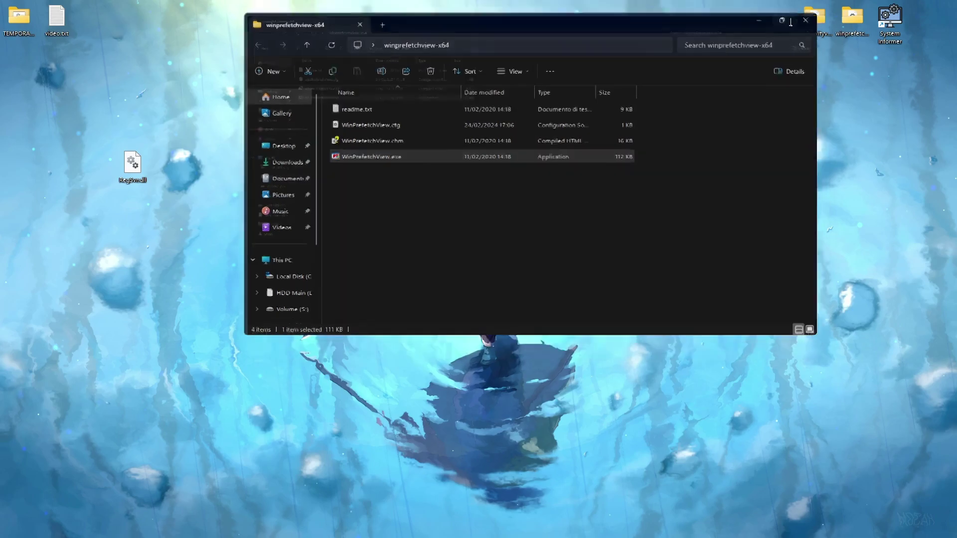
{"action": "left_click", "coordinate": [778, 21]}
{"action": "left_click", "coordinate": [945, 6]}
{"action": "key", "text": "super"}
{"action": "type", "text": "system informer"}
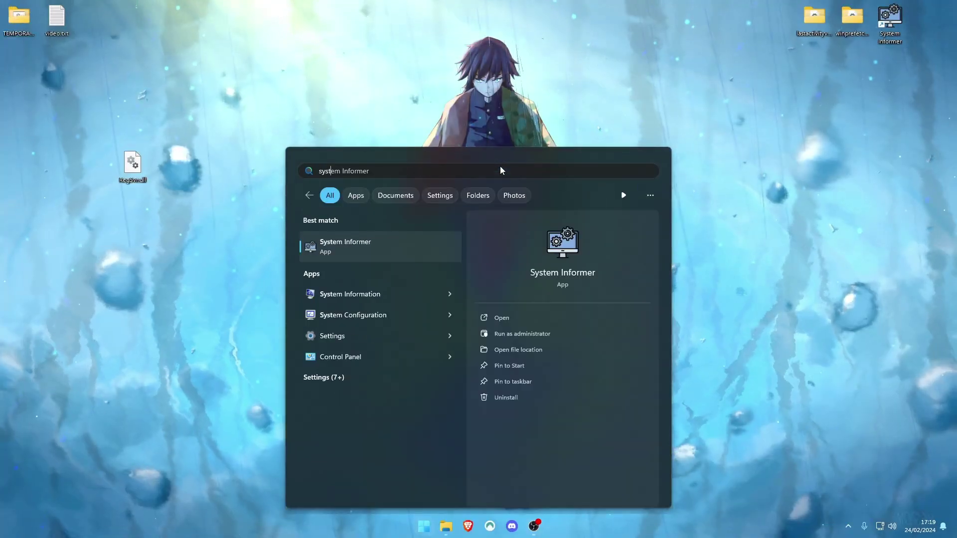
{"action": "left_click", "coordinate": [504, 334]}
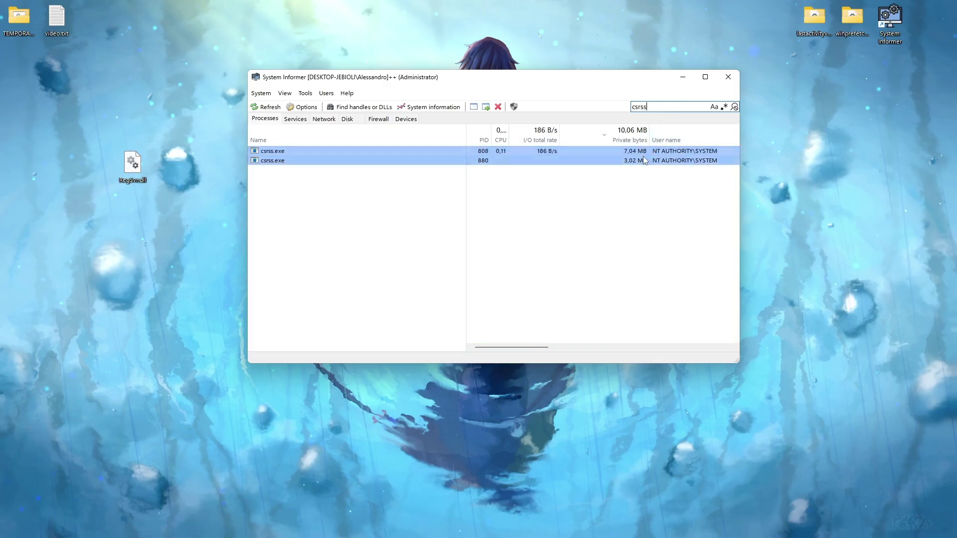
Step: Filter the processes by csrss and search csrss.exe (808) private memory for strings with minimum length 4, Detect Unicode and Extended Unicode
{"action": "double_click", "coordinate": [643, 151]}
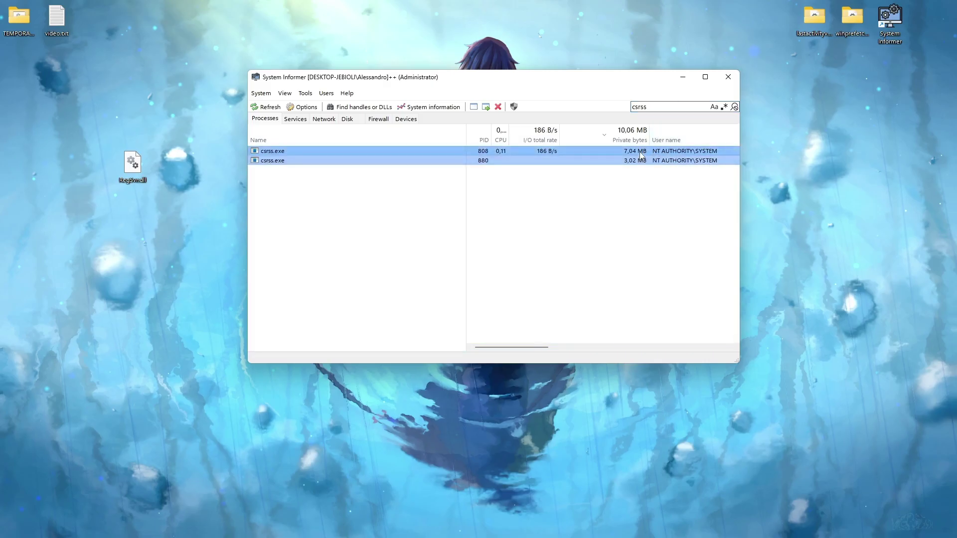
{"action": "left_click", "coordinate": [455, 307]}
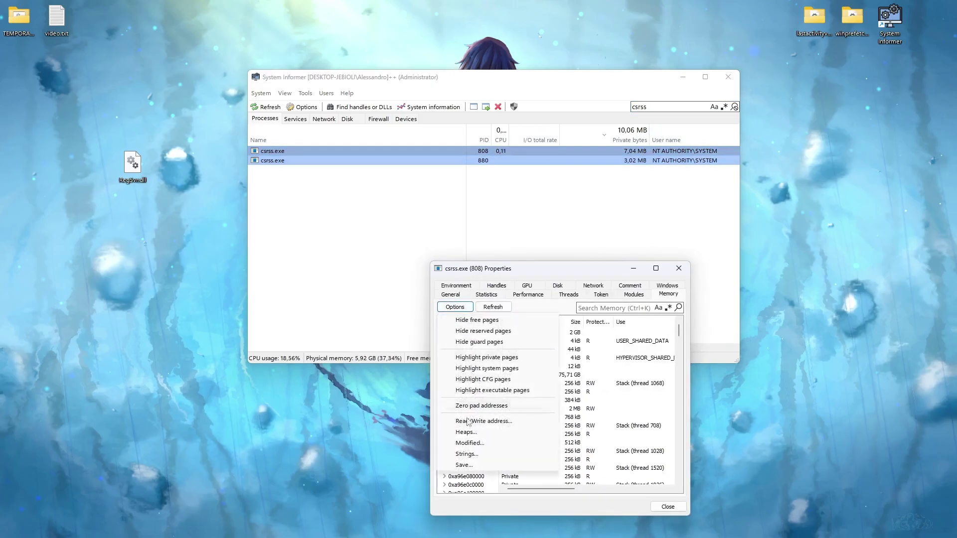
{"action": "left_click", "coordinate": [473, 453]}
{"action": "type", "text": "4"}
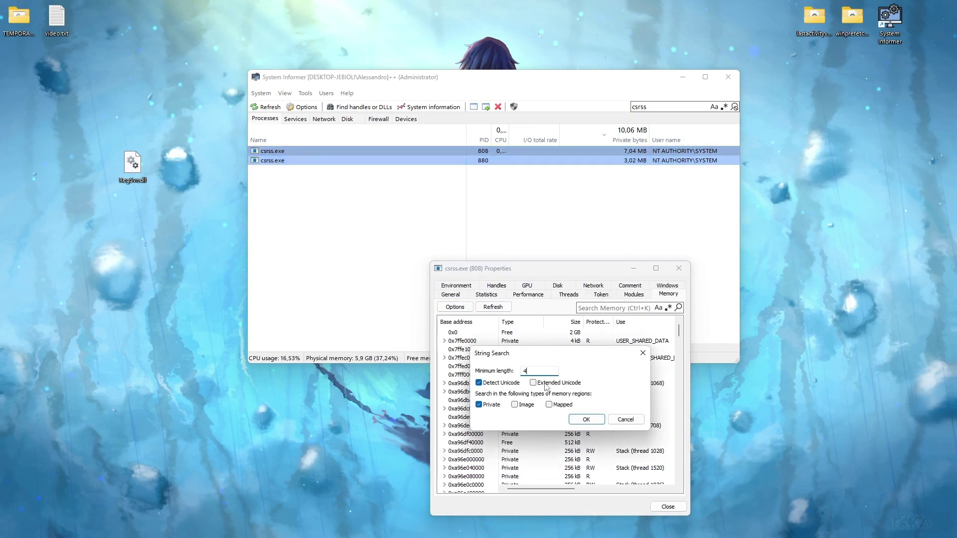
{"action": "left_click", "coordinate": [546, 384]}
{"action": "left_click", "coordinate": [586, 420]}
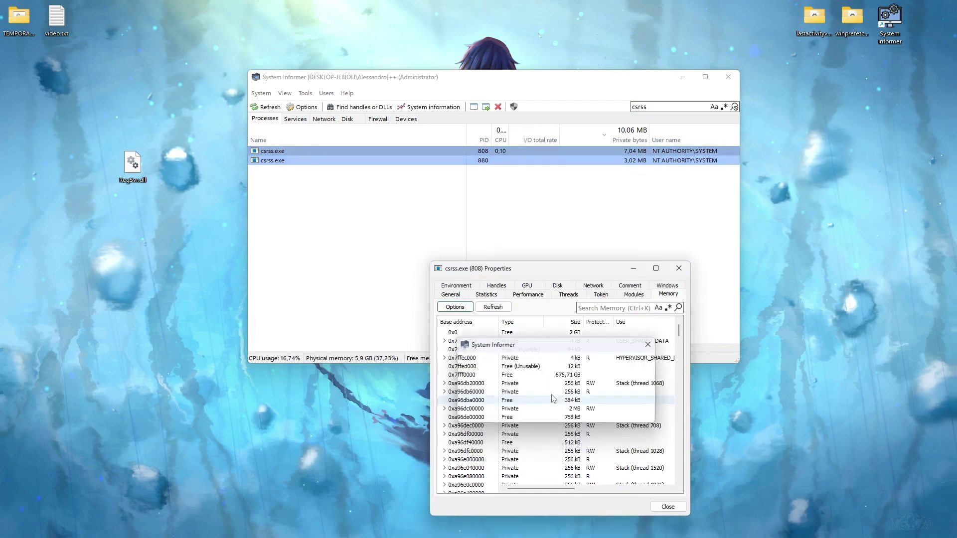
Step: Copy the regex pattern ^[A-Z]:\\.+\.(exe)$ from video.txt for filtering the csrss.exe memory strings
{"action": "left_click", "coordinate": [262, 383]}
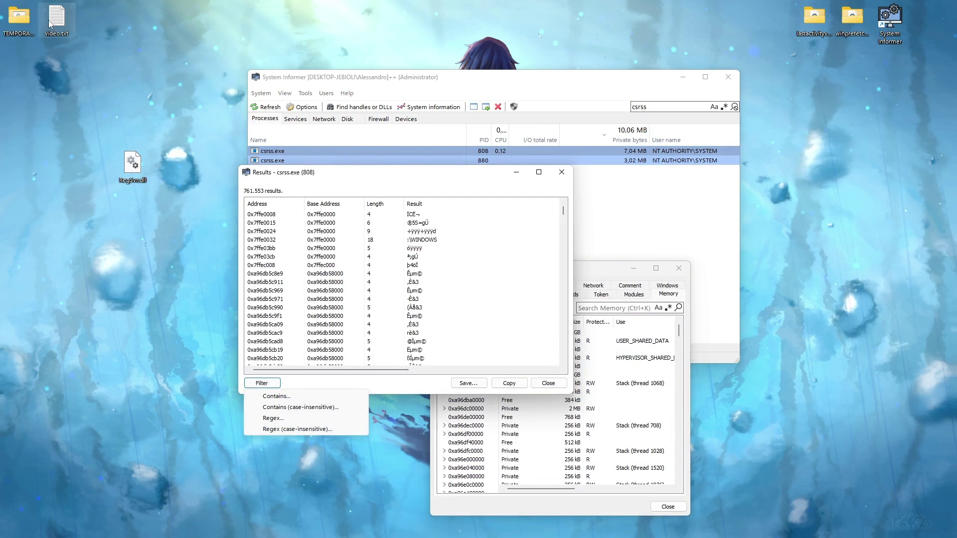
{"action": "left_click", "coordinate": [272, 395]}
{"action": "key", "text": "alt+Tab"}
{"action": "left_click_drag", "start_coordinate": [477, 169], "coordinate": [550, 170]}
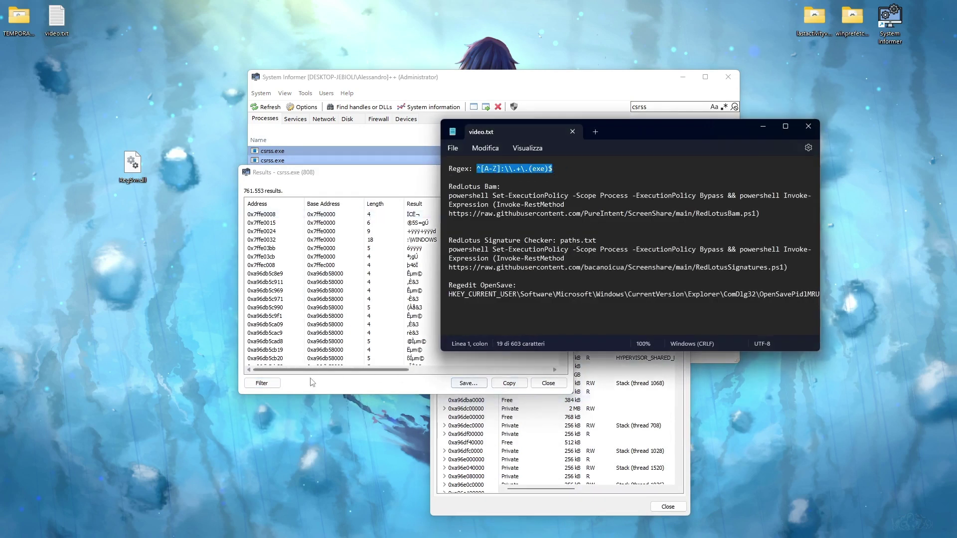
{"action": "key", "text": "alt+Tab"}
Step: Filter the csrss.exe string results with the case-insensitive regex ^[A-Z]:\\.+\.(dll)$, replacing exe with dll in the copied pattern
{"action": "left_click", "coordinate": [262, 383]}
{"action": "left_click", "coordinate": [292, 429]}
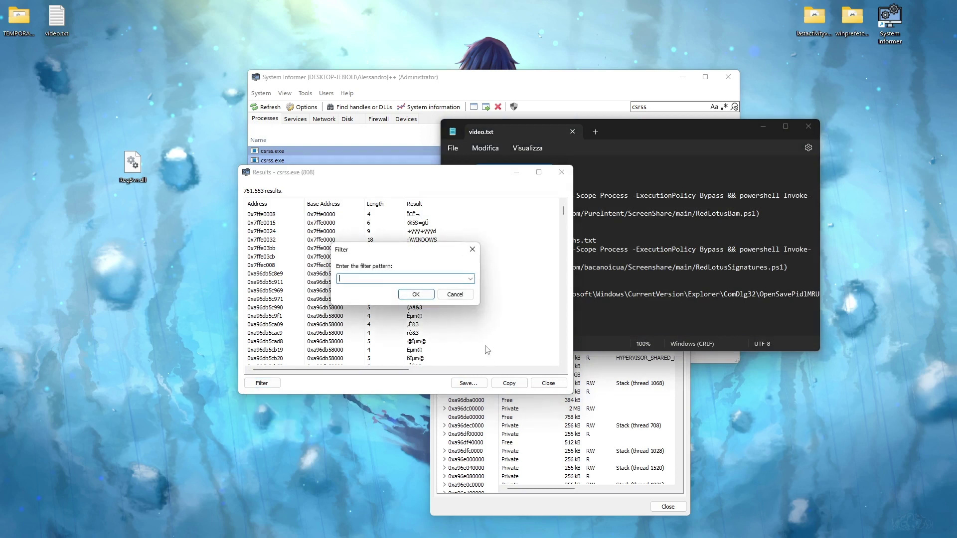
{"action": "type", "text": "^[A-Z]:\\\\.+\\.(exe)$"}
{"action": "left_click", "coordinate": [386, 279]}
{"action": "key", "text": "BackSpace"}
{"action": "key", "text": "BackSpace"}
{"action": "key", "text": "BackSpace"}
{"action": "type", "text": "dll"}
{"action": "key", "text": "Return"}
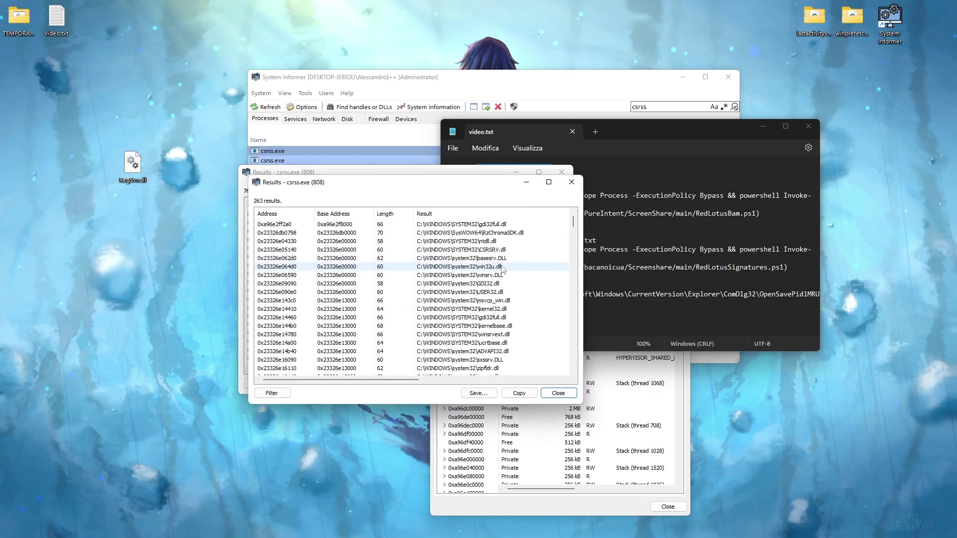
Step: Maximize the filtered results, copy the Result values of all DLL entries, and close the System Informer windows
{"action": "left_click", "coordinate": [544, 184]}
{"action": "left_click", "coordinate": [894, 529]}
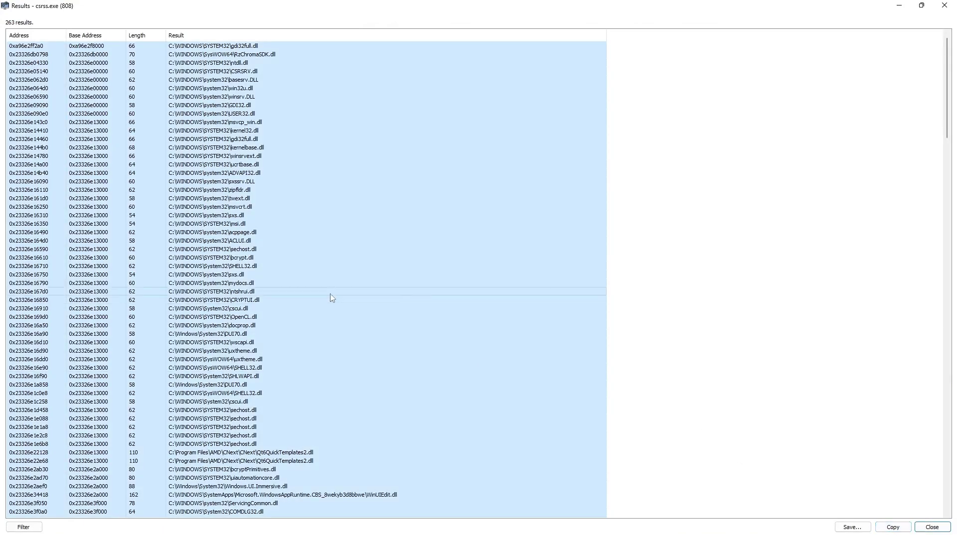
{"action": "right_click", "coordinate": [330, 294]}
{"action": "left_click", "coordinate": [366, 329]}
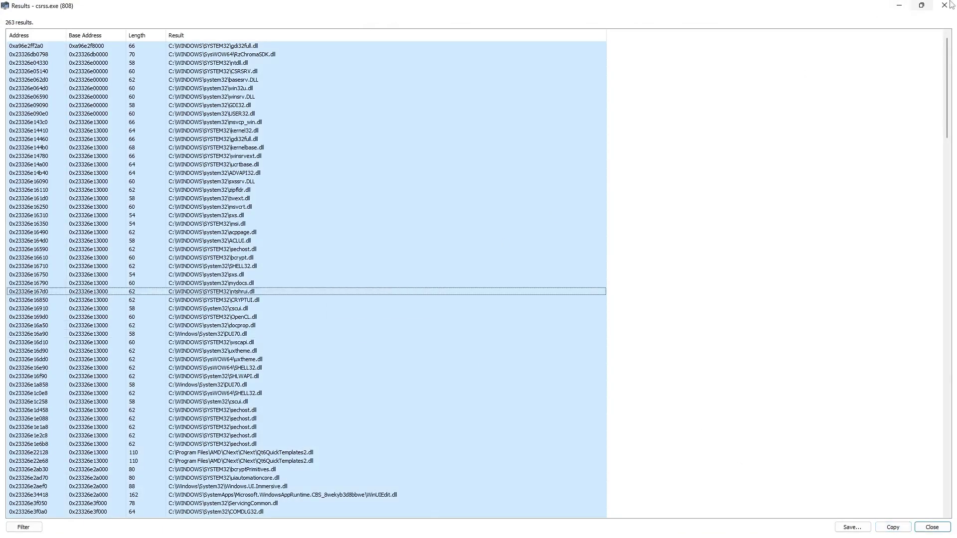
{"action": "left_click", "coordinate": [922, 5]}
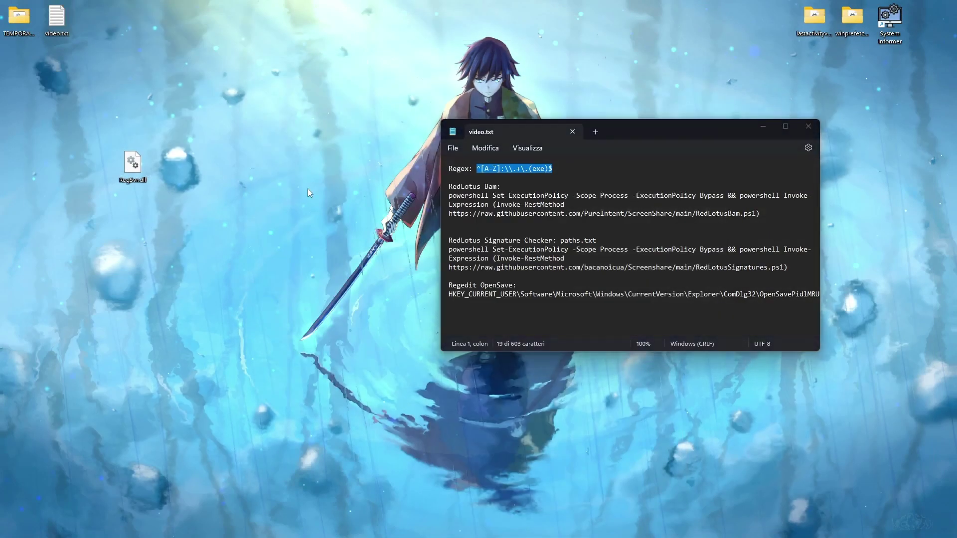
Step: Create a text document named paths.txt on the desktop and open it
{"action": "right_click", "coordinate": [307, 188]}
{"action": "mouse_move", "coordinate": [343, 271]}
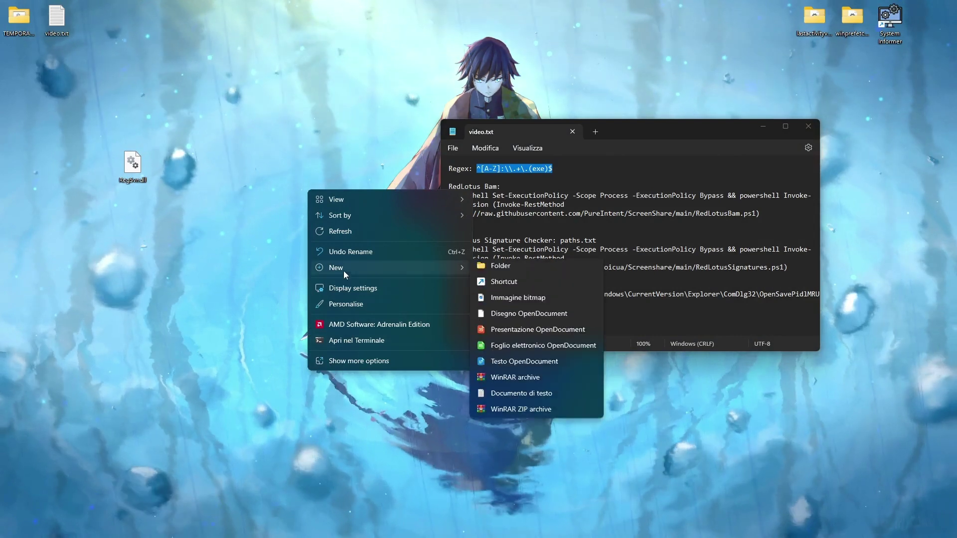
{"action": "left_click", "coordinate": [530, 395]}
{"action": "type", "text": "paths.txt"}
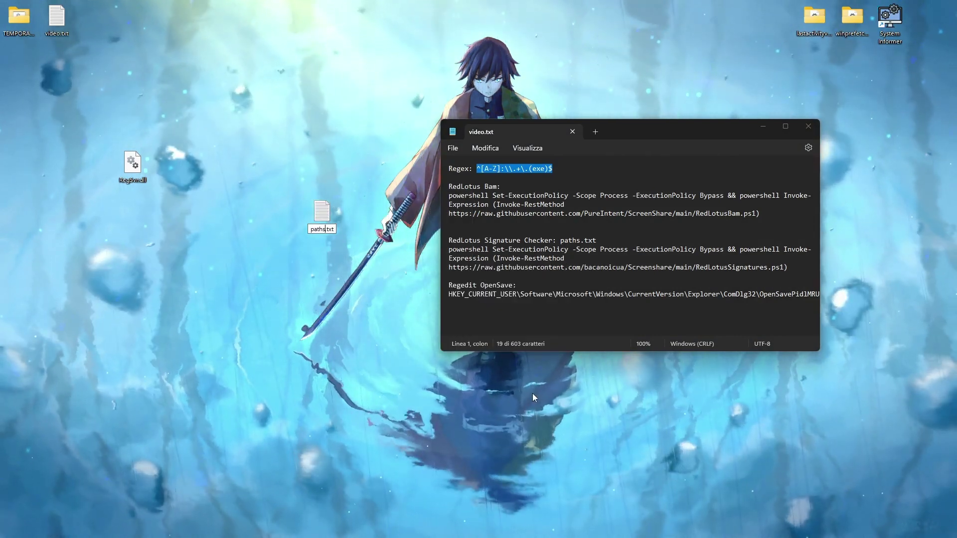
{"action": "key", "text": "Return"}
{"action": "double_click", "coordinate": [317, 220]}
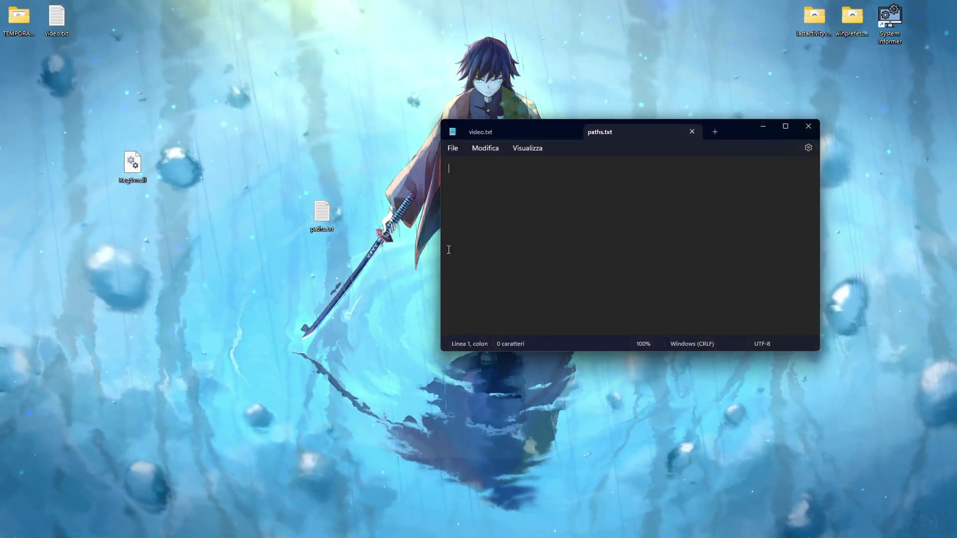
Step: Paste the copied DLL paths into paths.txt, save it, and close Notepad
{"action": "key", "text": "ctrl+v"}
{"action": "left_click", "coordinate": [453, 148]}
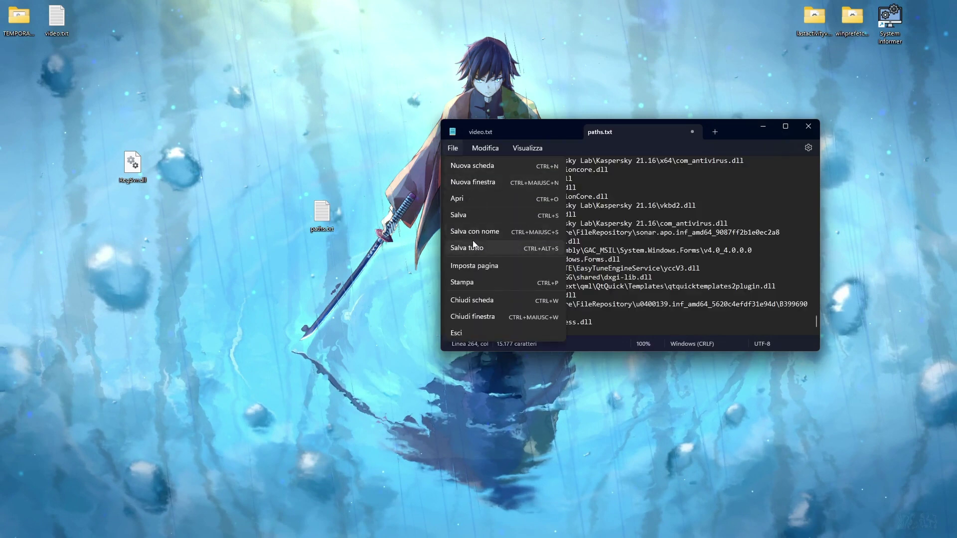
{"action": "left_click", "coordinate": [473, 233]}
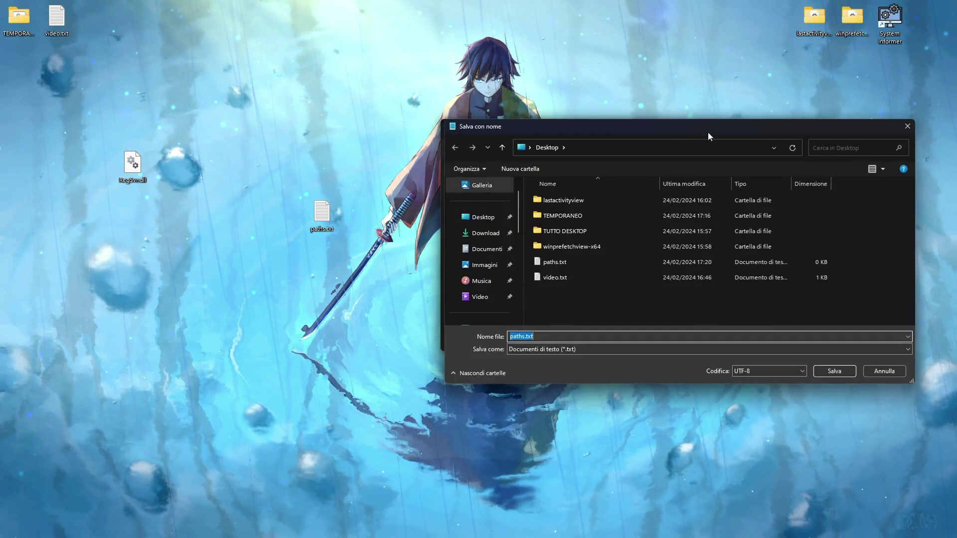
{"action": "left_click", "coordinate": [907, 126]}
{"action": "left_click", "coordinate": [453, 148]}
{"action": "key", "text": "Escape"}
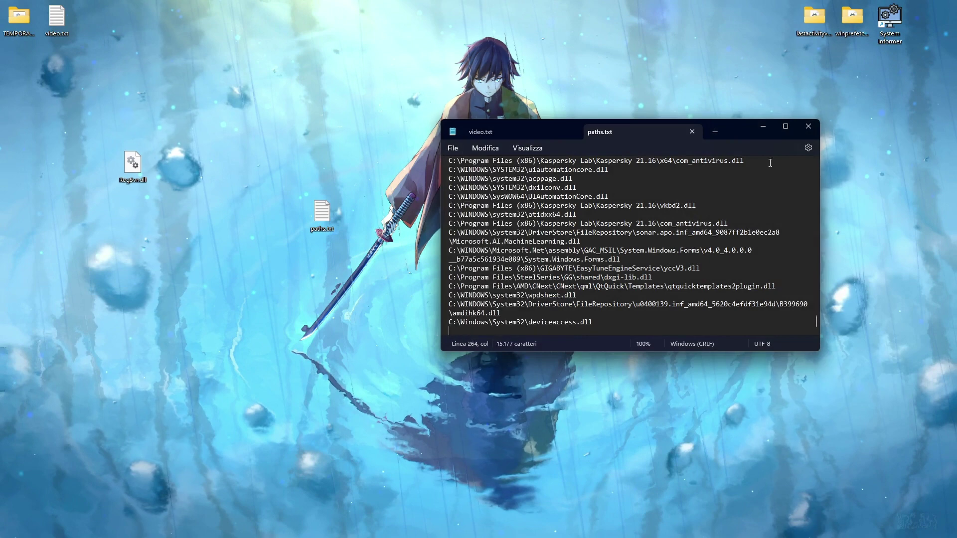
{"action": "left_click", "coordinate": [692, 132]}
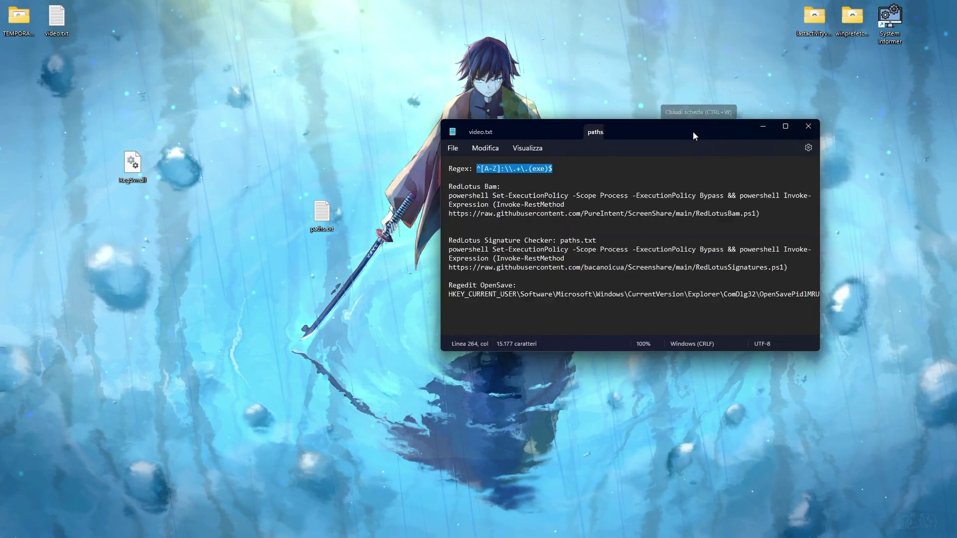
{"action": "left_click", "coordinate": [630, 164]}
{"action": "left_click", "coordinate": [808, 127]}
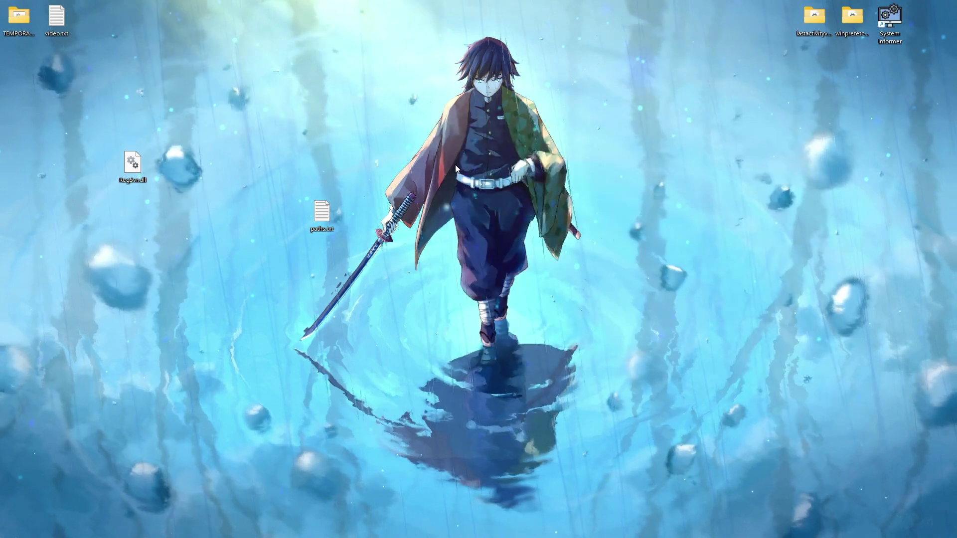
Step: Launch Terminale as administrator
{"action": "key", "text": "super"}
{"action": "type", "text": "term"}
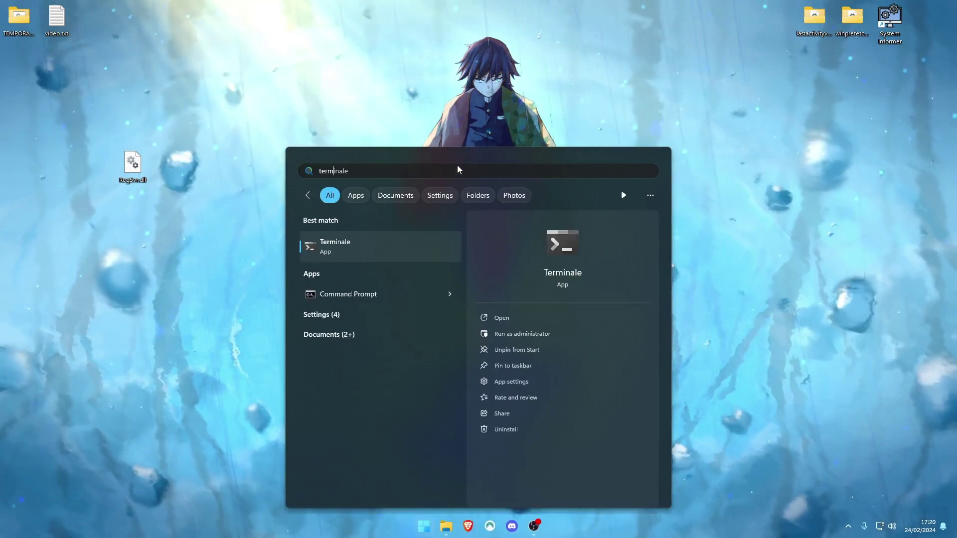
{"action": "type", "text": "inale"}
{"action": "left_click", "coordinate": [534, 333]}
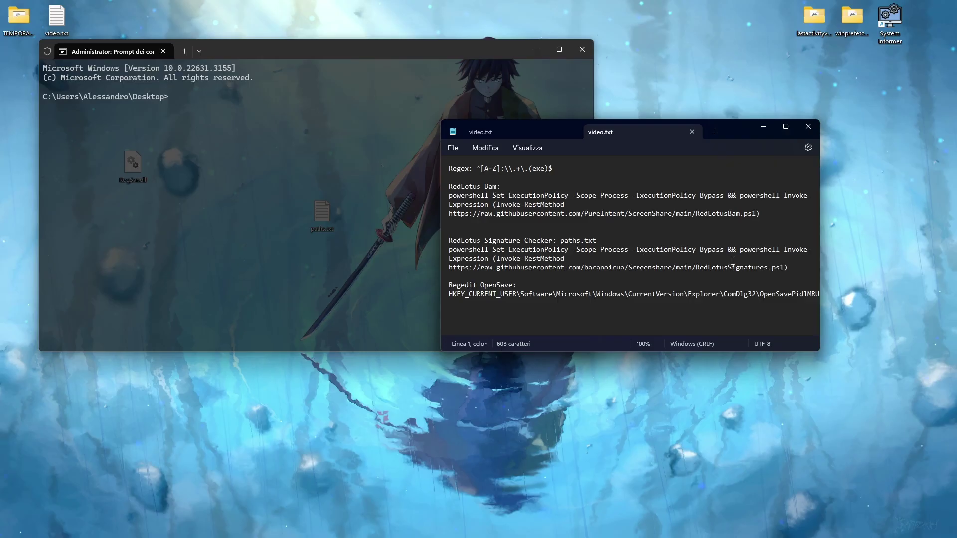
Step: Copy the RedLotus Signature Checker command from video.txt, run it in the administrator terminal, and close the duplicate video.txt tab
{"action": "left_click_drag", "start_coordinate": [787, 268], "coordinate": [439, 253]}
{"action": "left_click", "coordinate": [330, 227]}
{"action": "key", "text": "ctrl+v"}
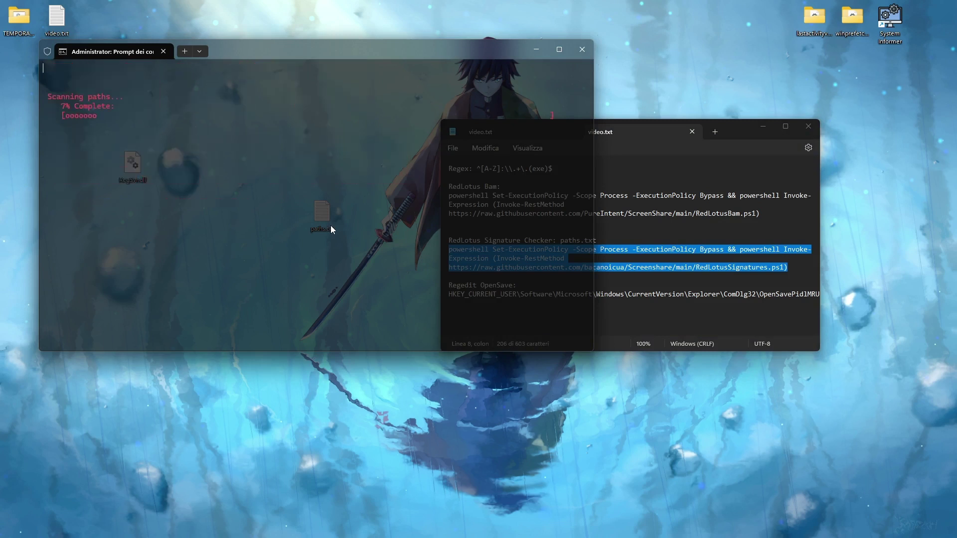
{"action": "left_click", "coordinate": [692, 132]}
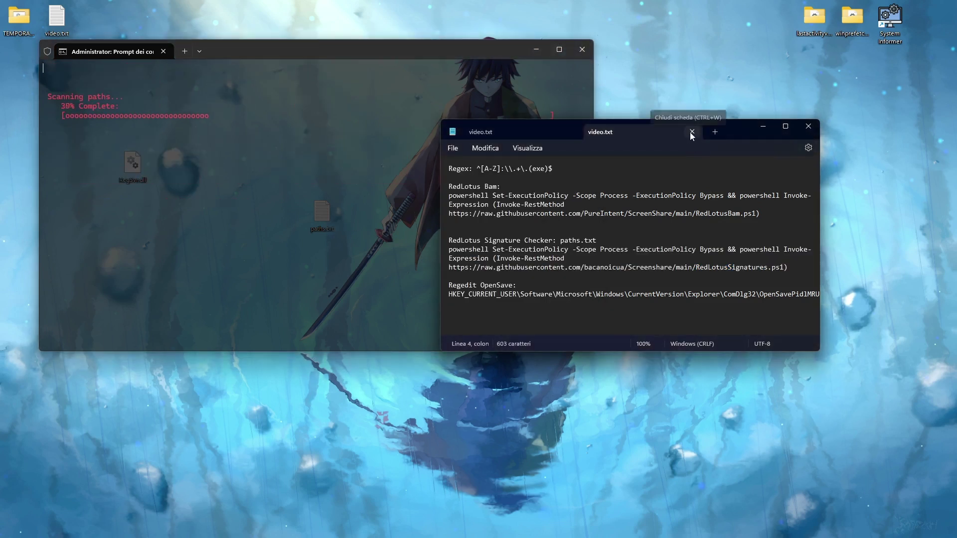
{"action": "left_click", "coordinate": [447, 87]}
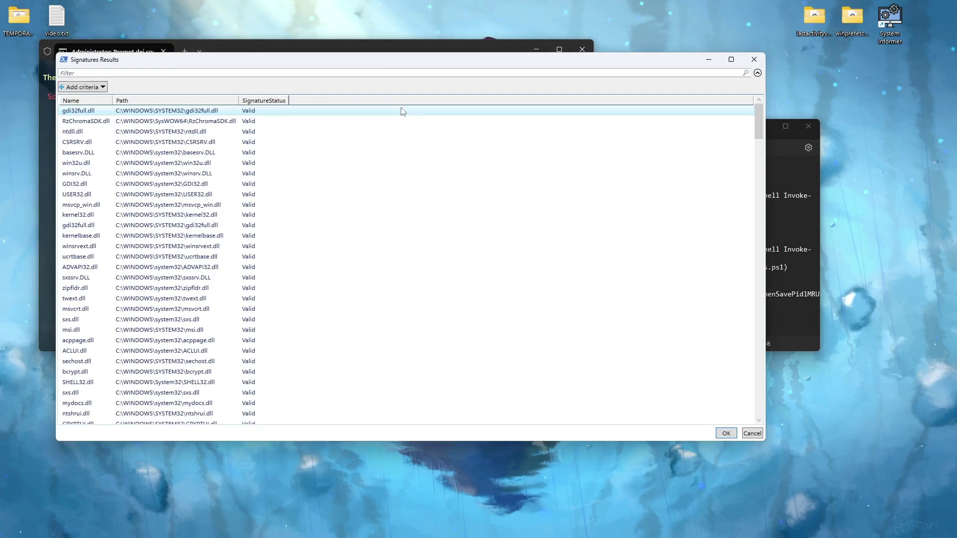
Step: Maximize the Signatures Results window, sort it by SignatureStatus with NotSigned first, and widen the Path column to fit
{"action": "double_click", "coordinate": [379, 64]}
{"action": "left_click", "coordinate": [215, 46]}
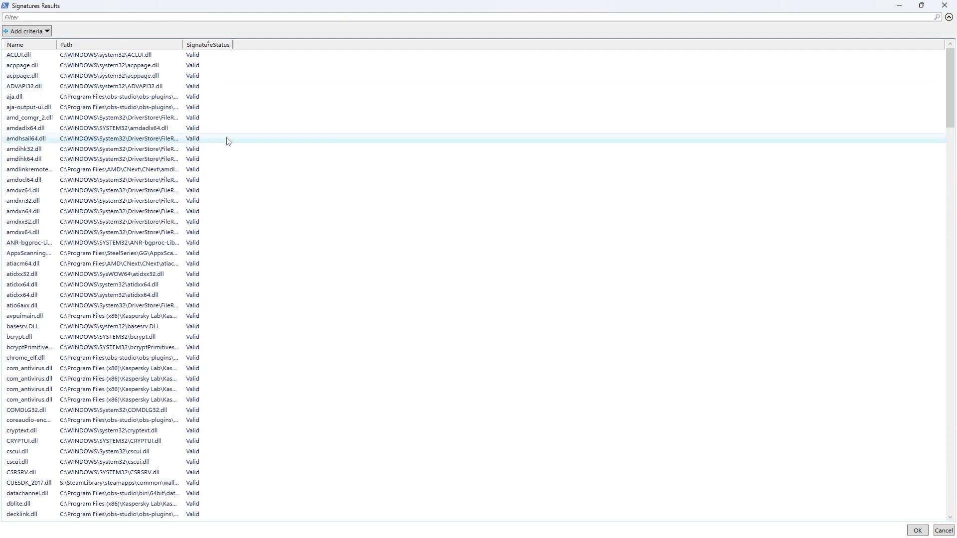
{"action": "key", "text": "Page_Down"}
{"action": "scroll", "coordinate": [222, 61], "scroll_direction": "up", "scroll_amount": 10}
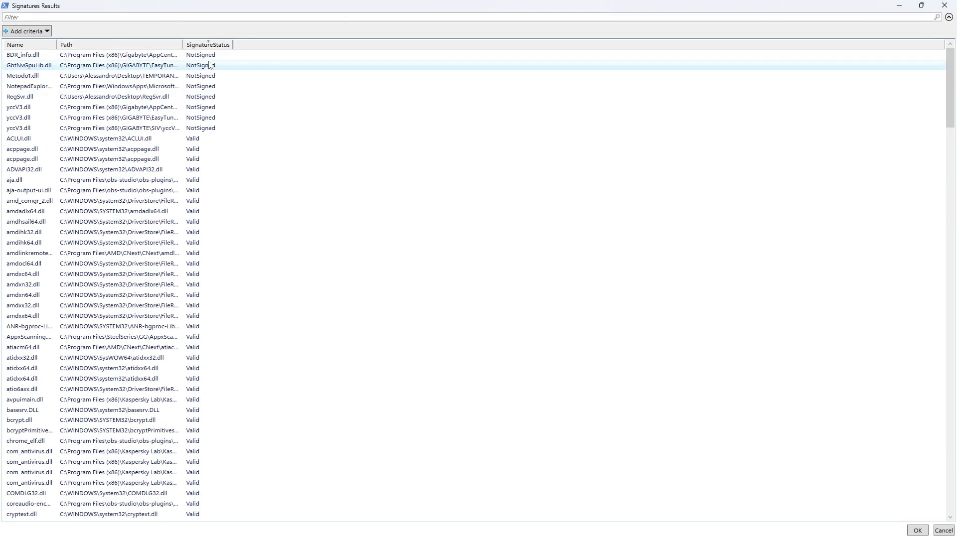
{"action": "double_click", "coordinate": [185, 44]}
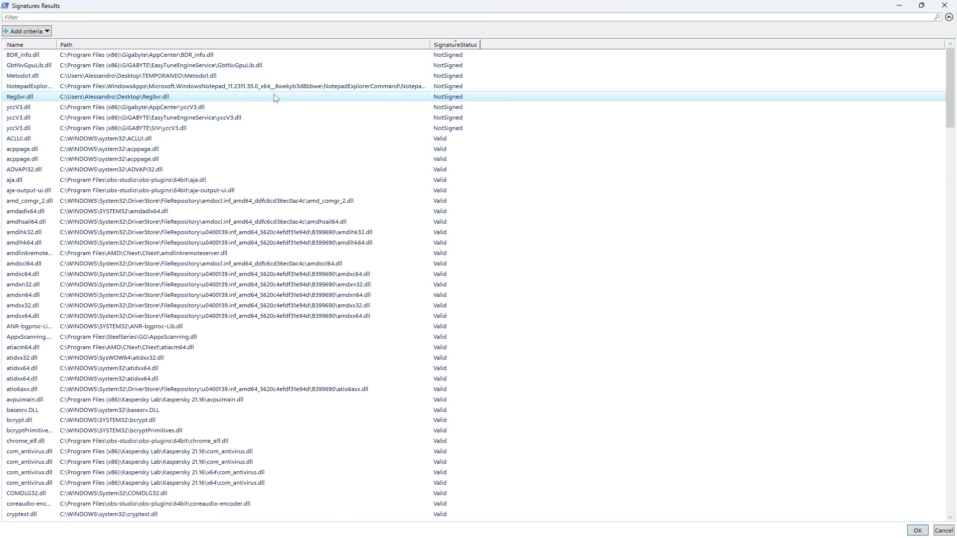
Step: Examine the paths and signature status of the RegSvr.dll and Metodo1.dll entries among the unsigned files
{"action": "left_click", "coordinate": [312, 99]}
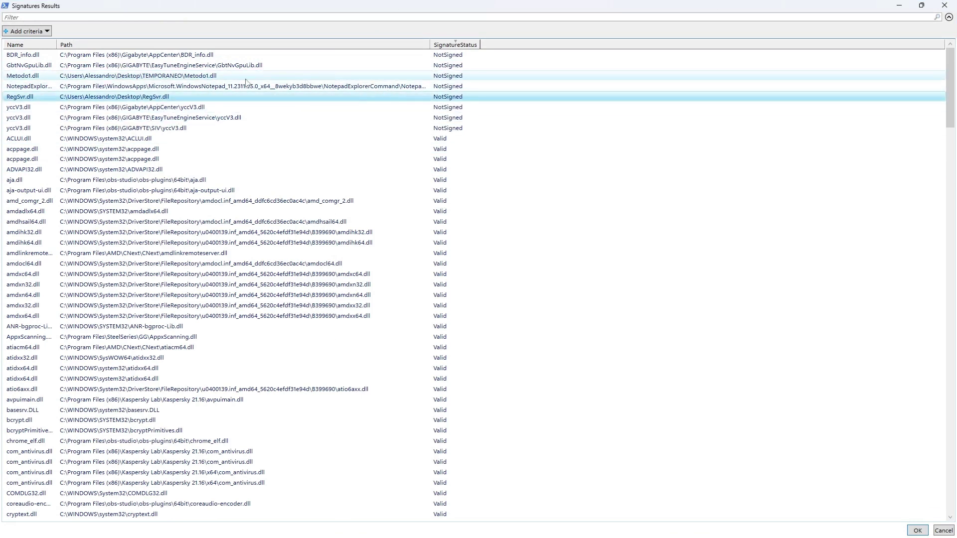
{"action": "left_click", "coordinate": [176, 76]}
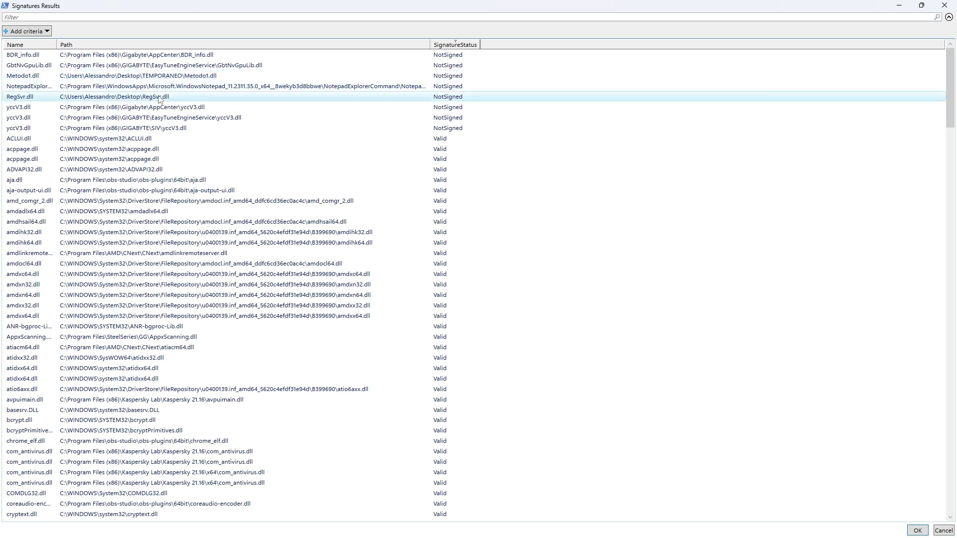
{"action": "left_click", "coordinate": [460, 99]}
{"action": "left_click", "coordinate": [453, 77]}
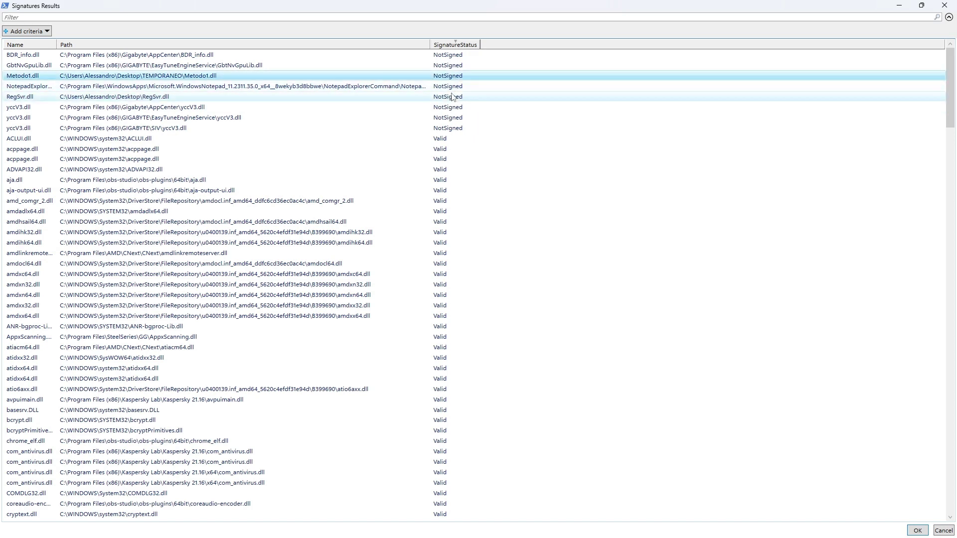
{"action": "left_click", "coordinate": [454, 98]}
{"action": "left_click", "coordinate": [236, 106], "text": "shift"}
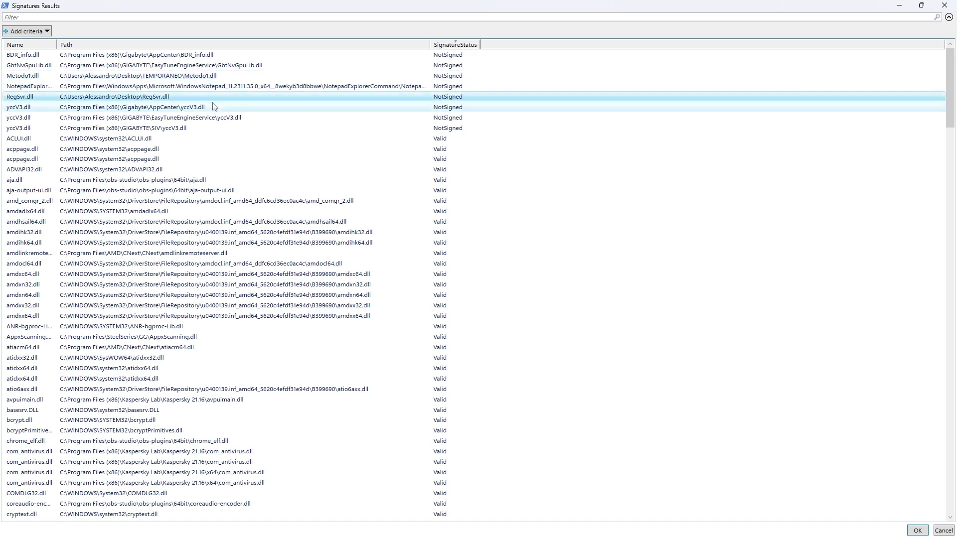
{"action": "left_click", "coordinate": [280, 98]}
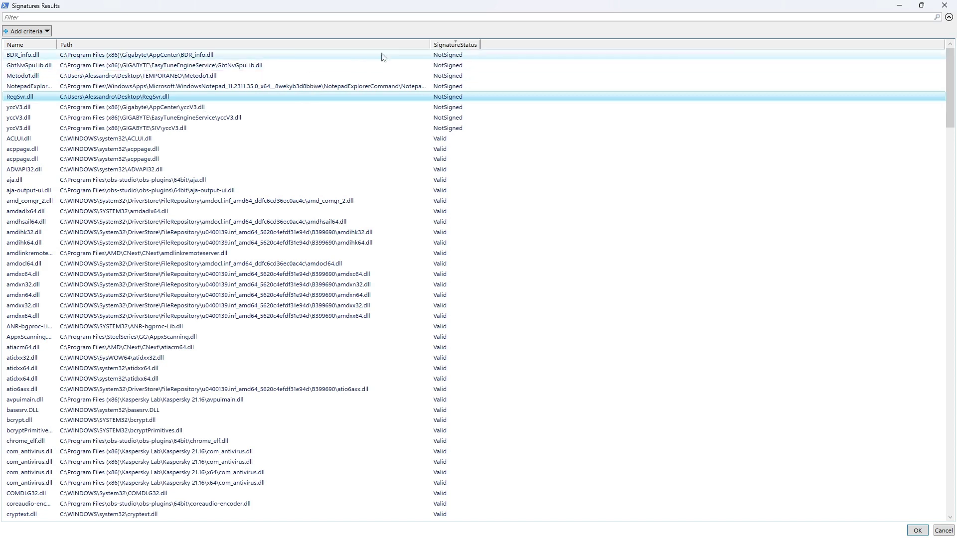
Step: Close the signature results, terminal and Notepad, and remove the RegSvr DLL and paths.txt from the desktop
{"action": "left_click", "coordinate": [944, 5]}
{"action": "left_click", "coordinate": [581, 50]}
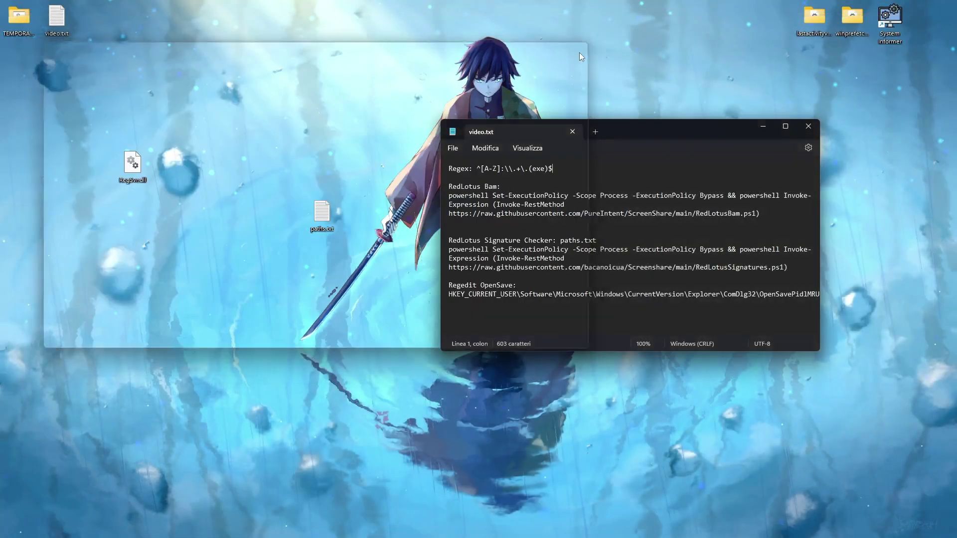
{"action": "left_click", "coordinate": [808, 126]}
{"action": "left_click_drag", "start_coordinate": [320, 118], "coordinate": [423, 232]}
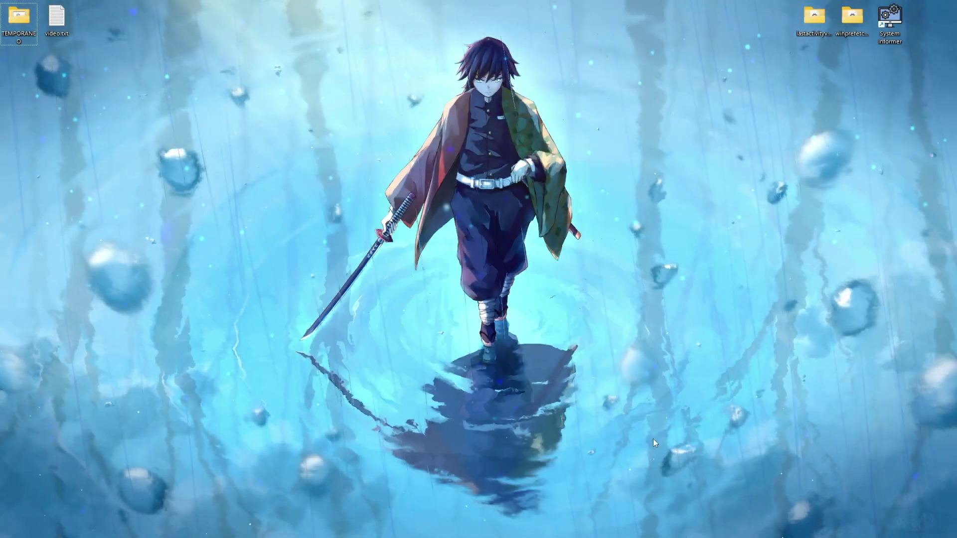
Step: Run DoomsDay.jar from the TEMPORANEO folder, then close the client window and the folder
{"action": "double_click", "coordinate": [32, 19]}
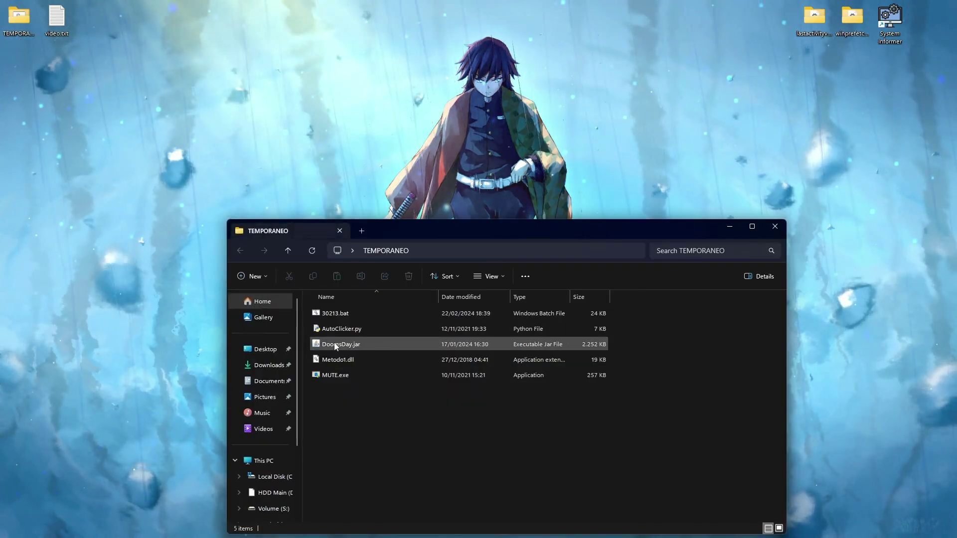
{"action": "left_click", "coordinate": [367, 344]}
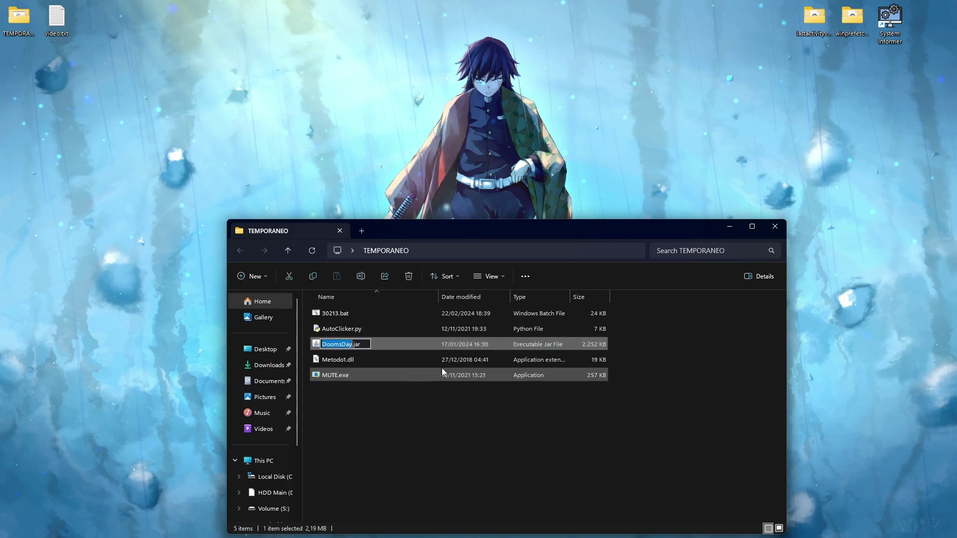
{"action": "double_click", "coordinate": [598, 345]}
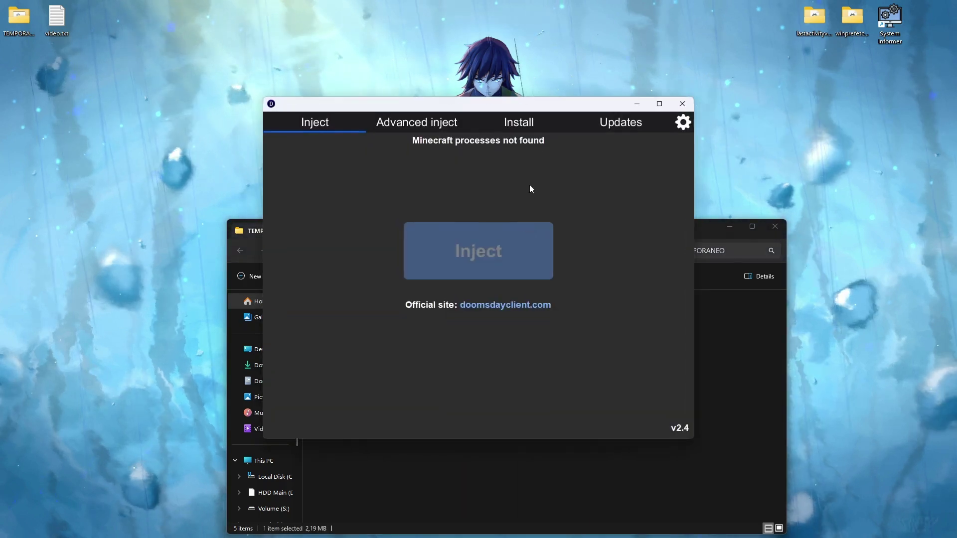
{"action": "left_click", "coordinate": [691, 105]}
{"action": "left_click_drag", "start_coordinate": [540, 227], "coordinate": [536, 111]}
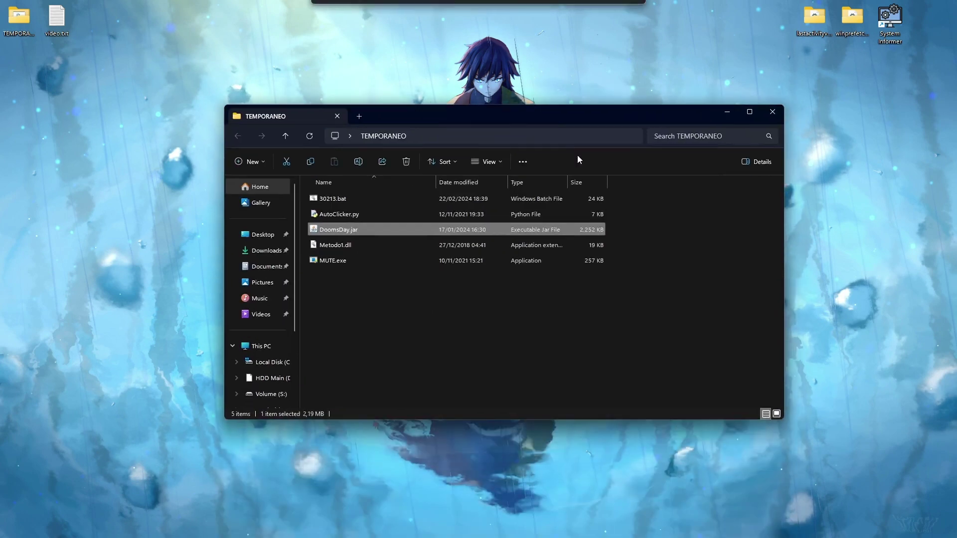
{"action": "left_click", "coordinate": [782, 113]}
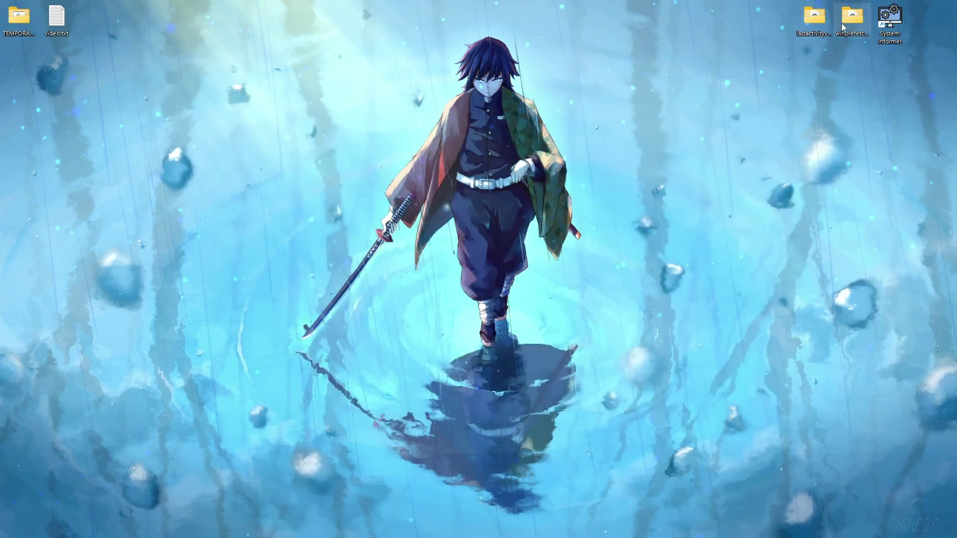
Step: Launch WinPrefetchView from its desktop folder and list the files loaded by the JAVAW.EXE prefetch entry
{"action": "left_click", "coordinate": [853, 30]}
{"action": "double_click", "coordinate": [852, 30]}
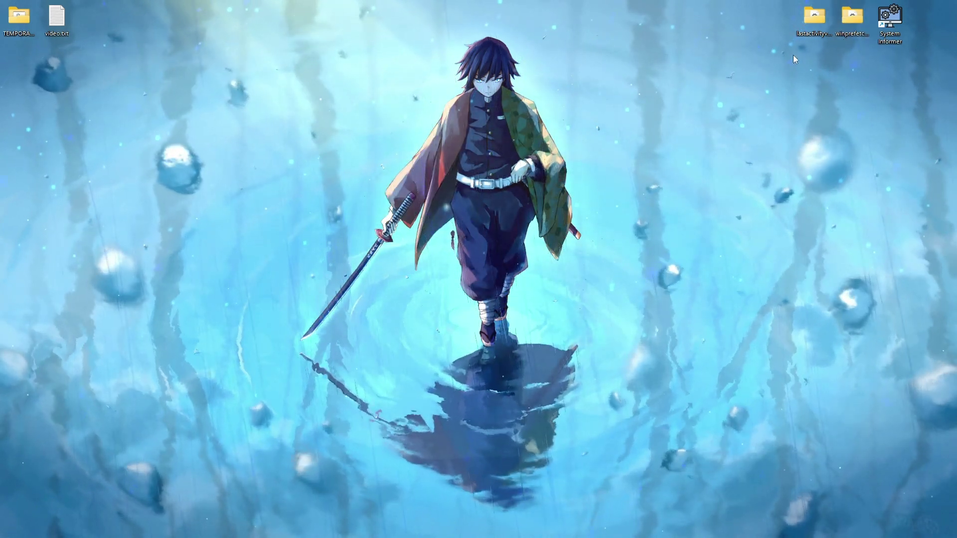
{"action": "double_click", "coordinate": [364, 247]}
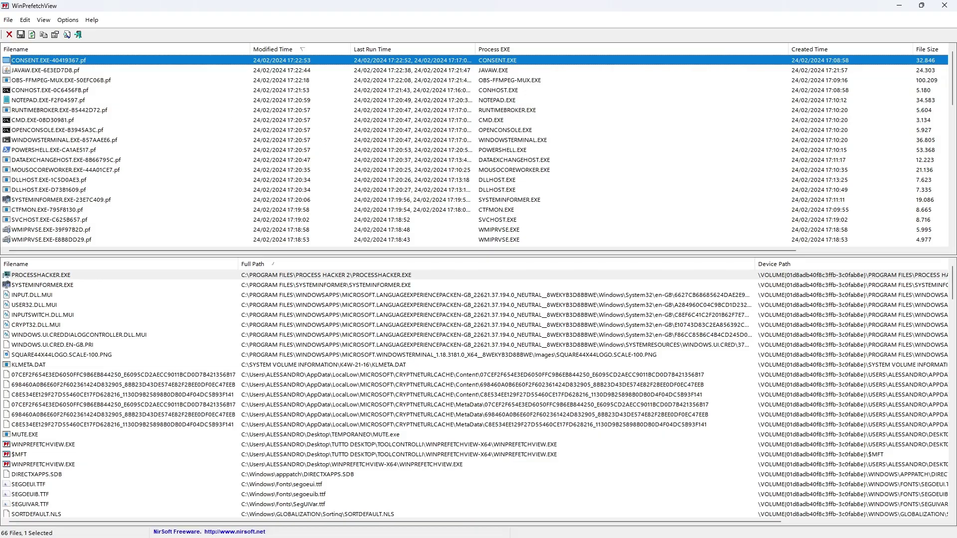
{"action": "left_click", "coordinate": [23, 73]}
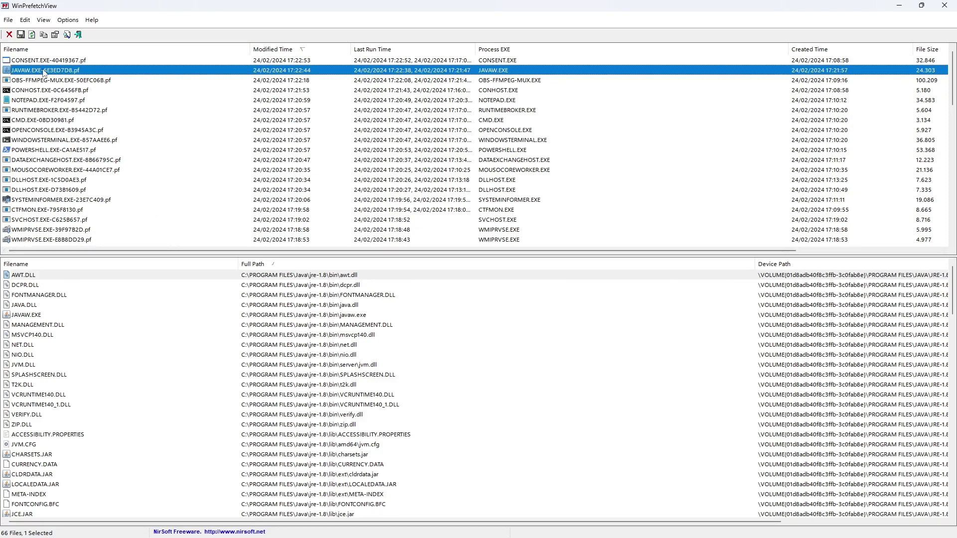
Step: Locate DoomsDay.jar among the files loaded by JAVAW.EXE, then close WinPrefetchView and its folder
{"action": "scroll", "coordinate": [87, 300], "scroll_direction": "down", "scroll_amount": 4}
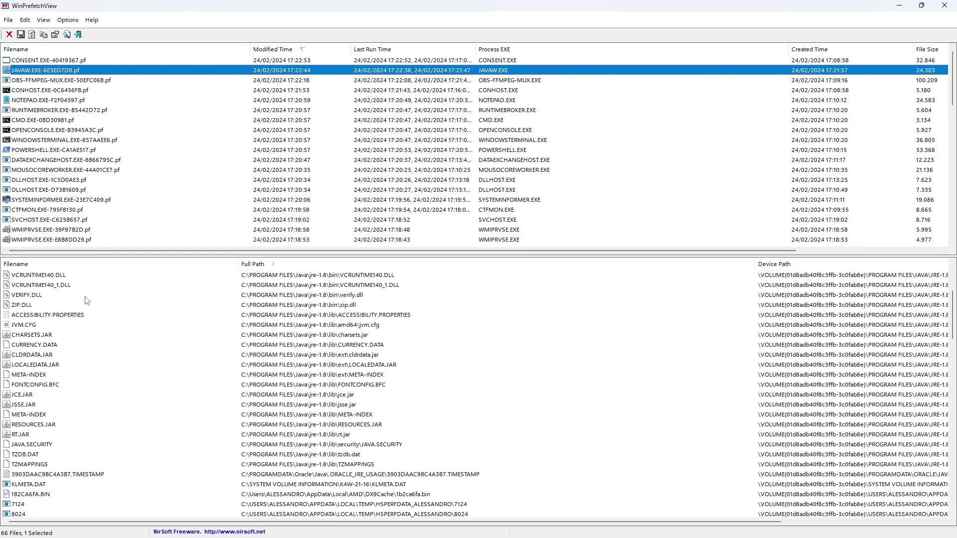
{"action": "scroll", "coordinate": [33, 414], "scroll_direction": "down", "scroll_amount": 15}
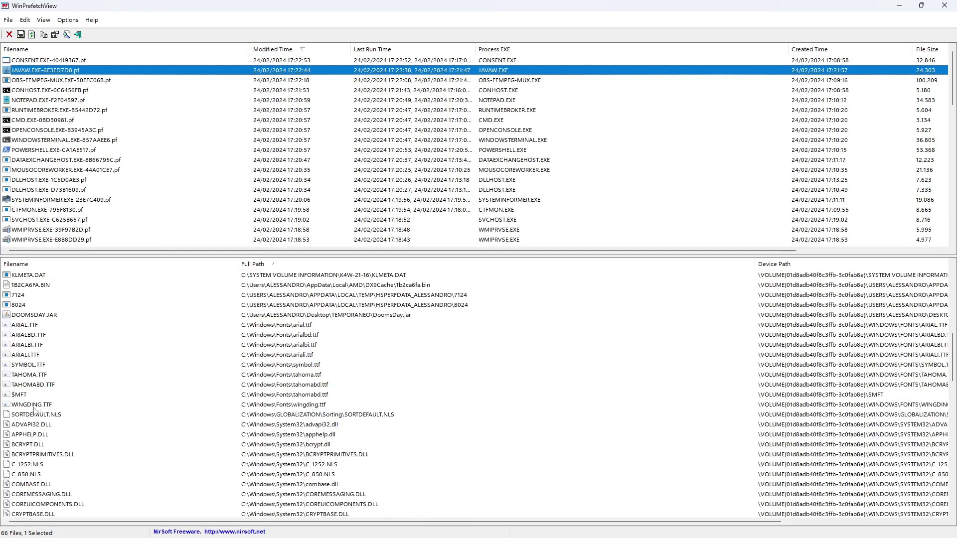
{"action": "scroll", "coordinate": [33, 414], "scroll_direction": "down", "scroll_amount": 1}
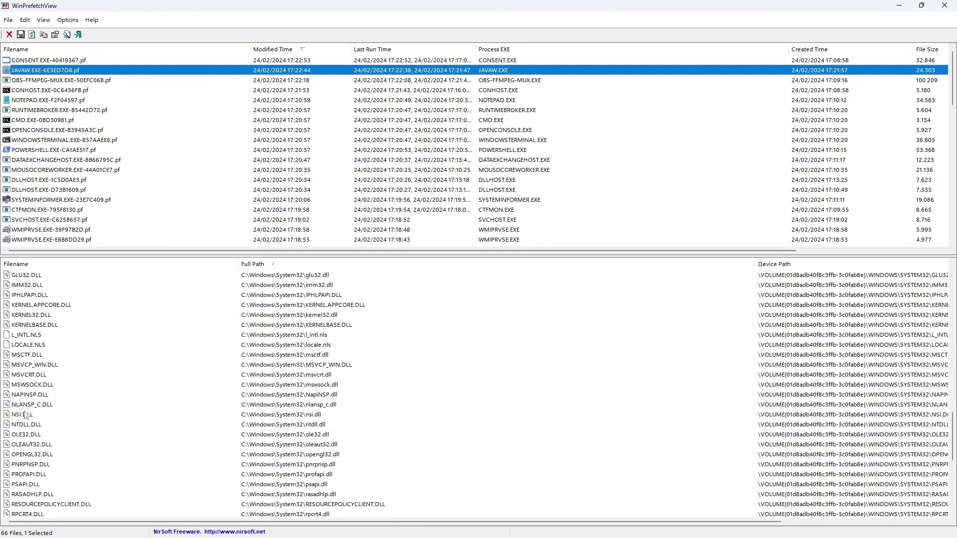
{"action": "scroll", "coordinate": [26, 415], "scroll_direction": "up", "scroll_amount": 10}
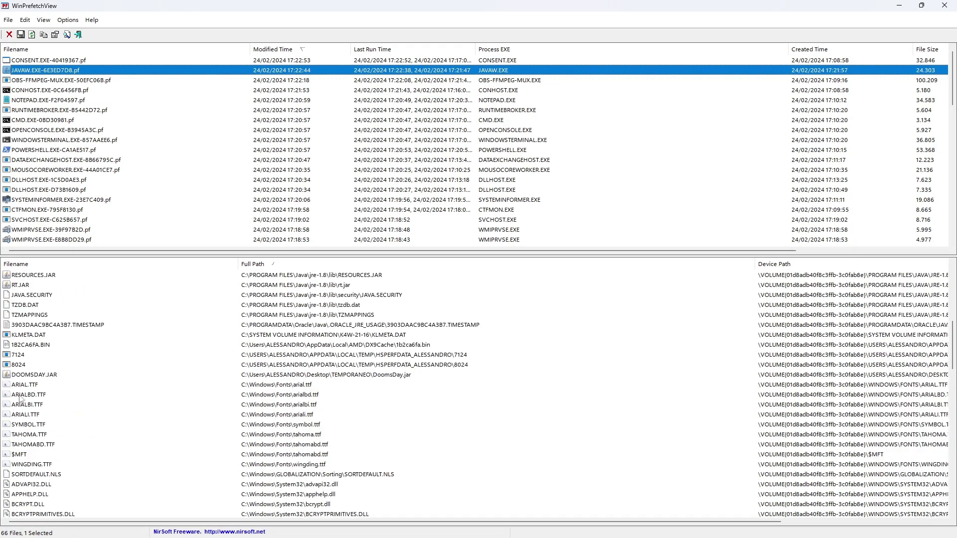
{"action": "left_click", "coordinate": [22, 376]}
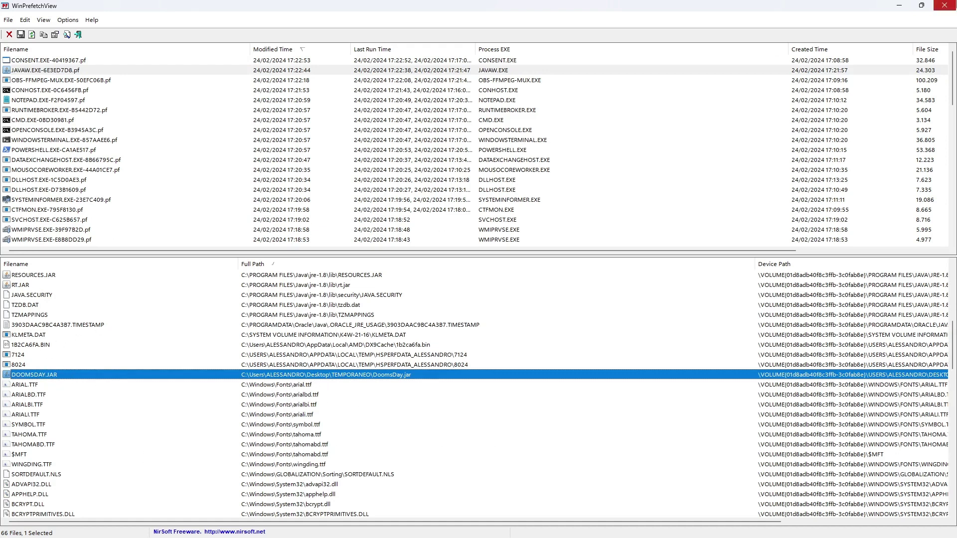
{"action": "left_click", "coordinate": [944, 6]}
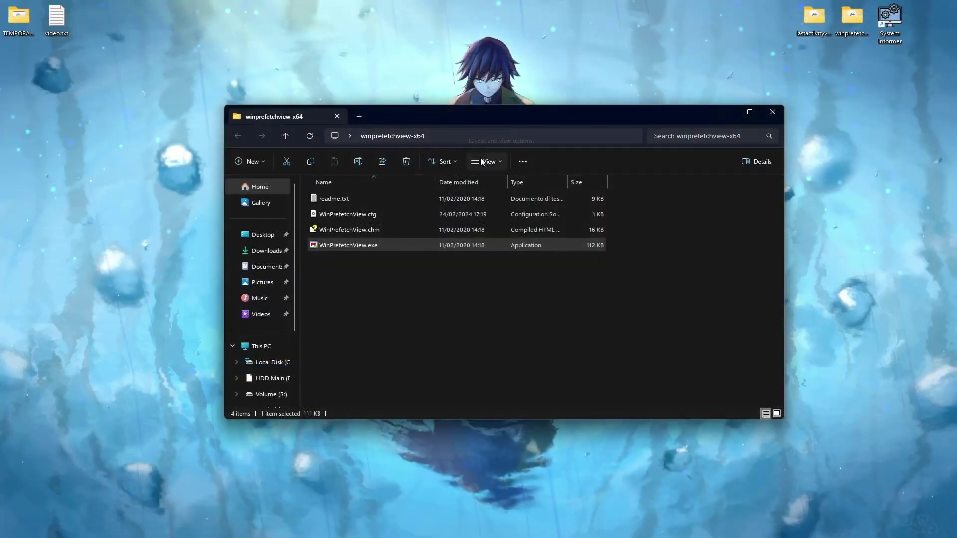
{"action": "left_click", "coordinate": [772, 112]}
Step: Switch to System Informer by searching for it and running it as administrator
{"action": "key", "text": "super"}
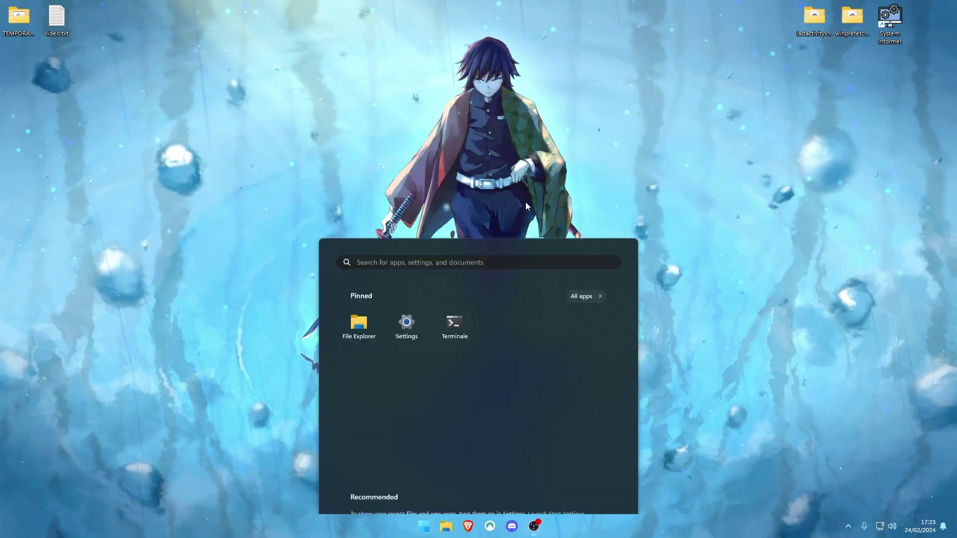
{"action": "type", "text": "system"}
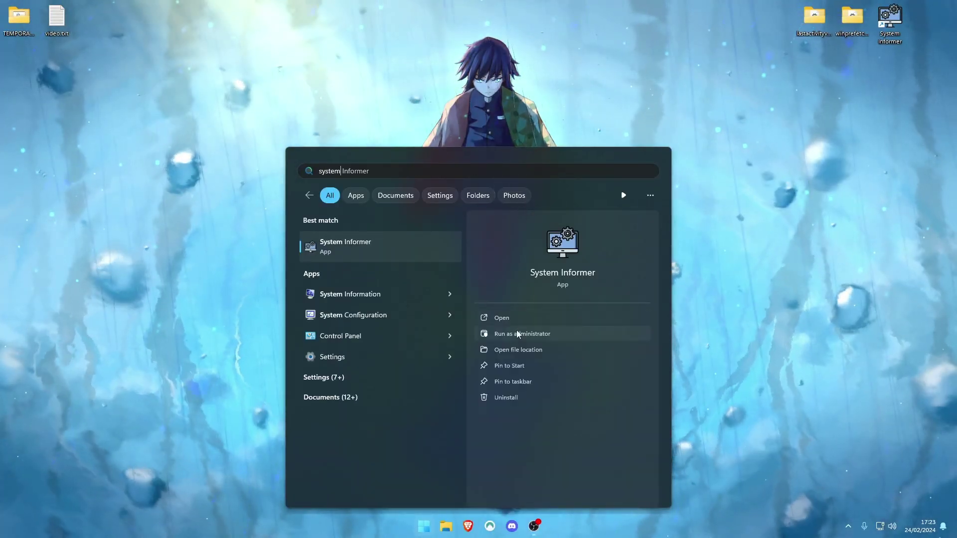
{"action": "left_click", "coordinate": [518, 331]}
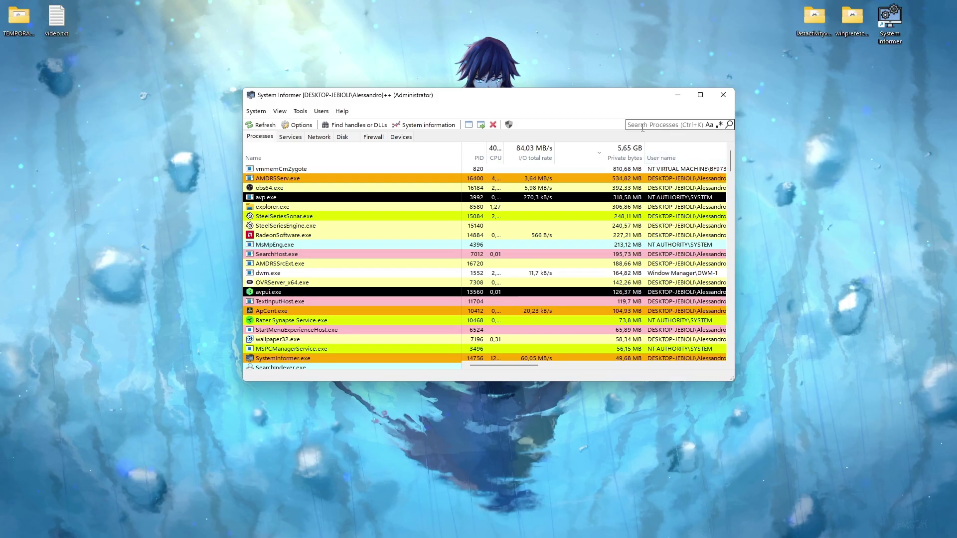
Step: Filter the process list by Dcomlaunch
{"action": "type", "text": "Dcoma"}
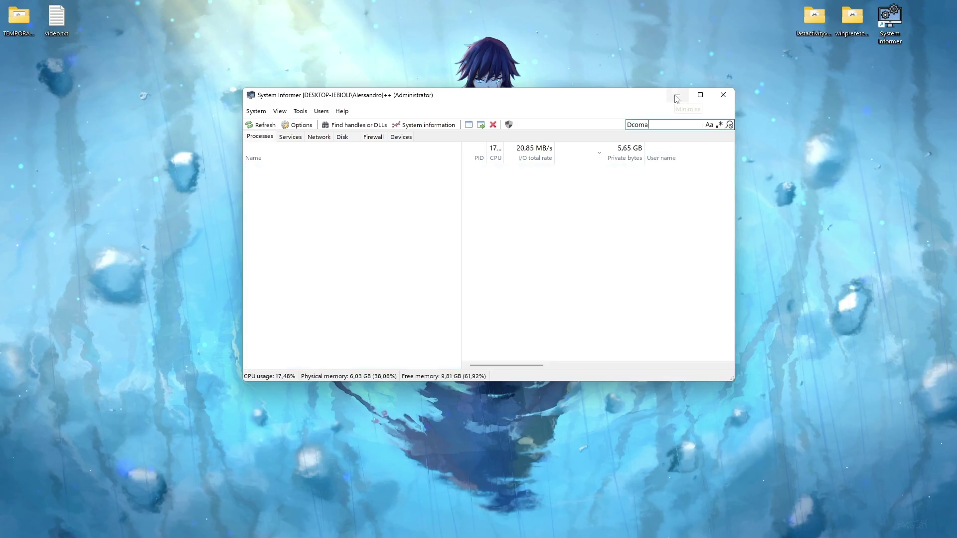
{"action": "type", "text": "l"}
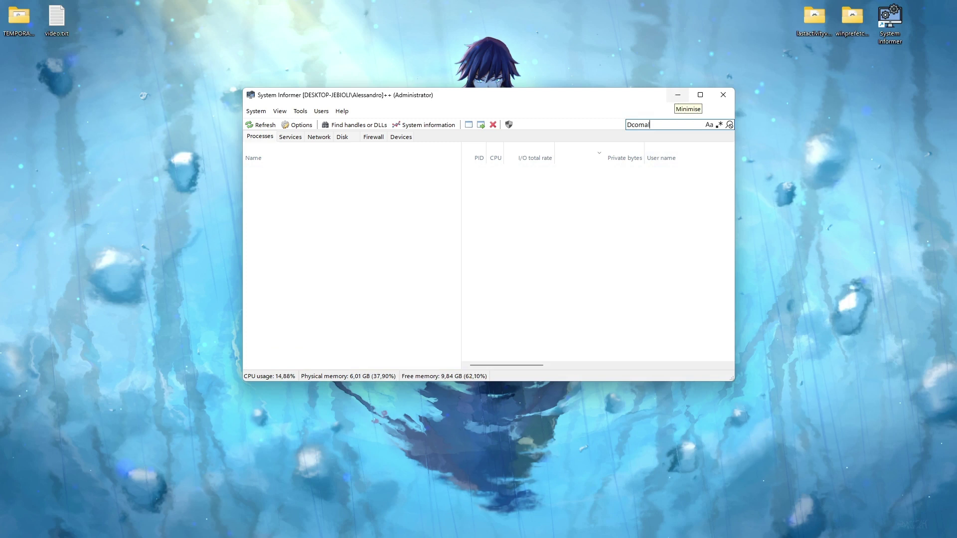
{"action": "key", "text": "BackSpace"}
{"action": "key", "text": "BackSpace"}
{"action": "key", "text": "BackSpace"}
{"action": "type", "text": "m"}
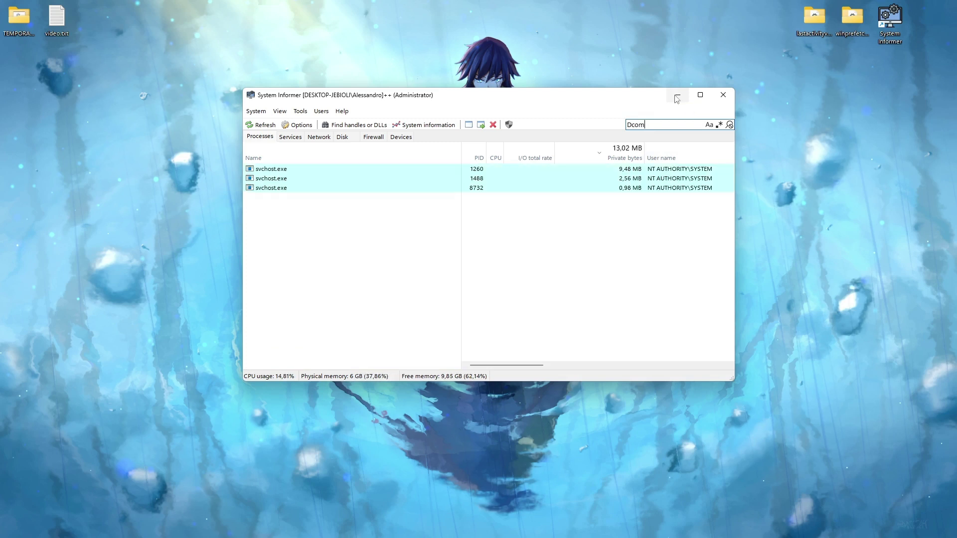
{"action": "type", "text": "launch"}
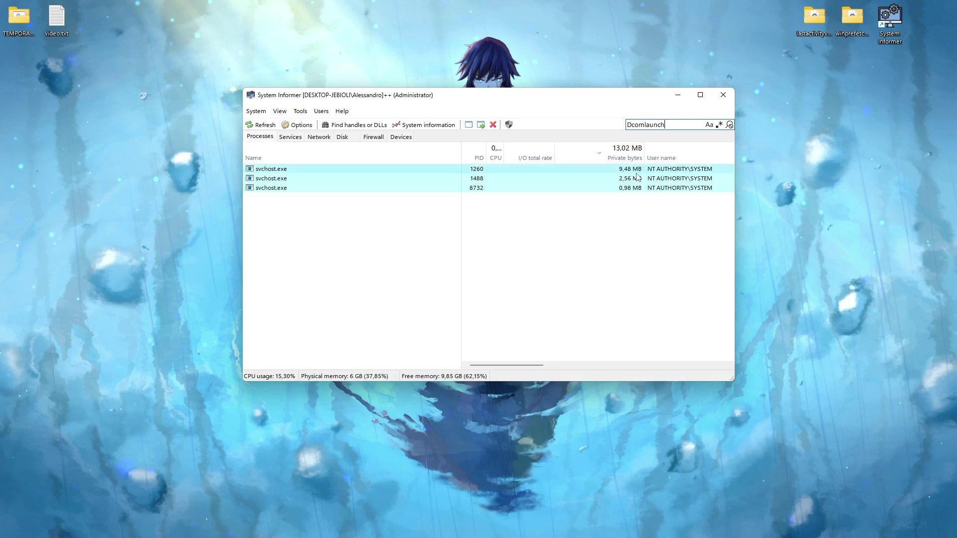
Step: Examine the svchost.exe processes matching the Dcomlaunch filter, focusing on the one with PID 1260
{"action": "left_click_drag", "start_coordinate": [500, 217], "coordinate": [288, 163]}
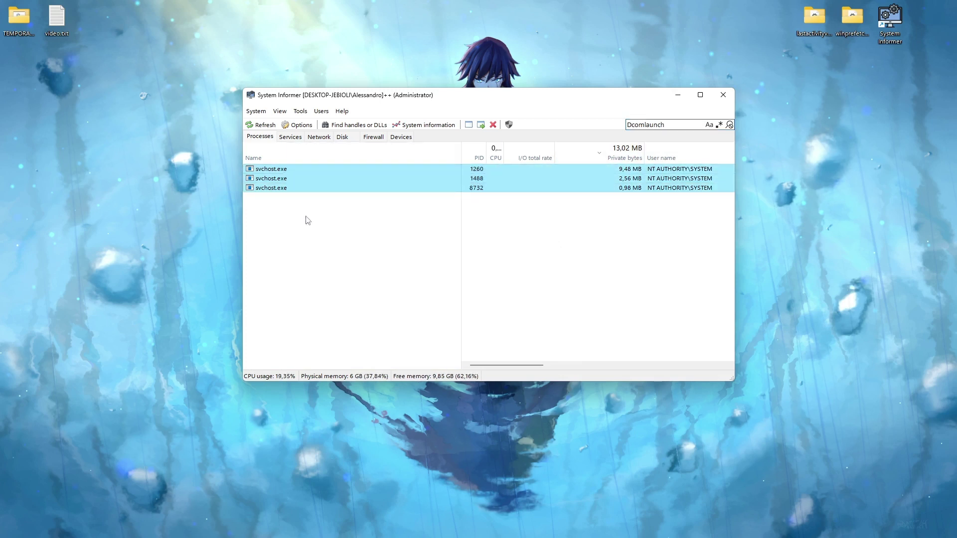
{"action": "left_click_drag", "start_coordinate": [308, 215], "coordinate": [248, 153]}
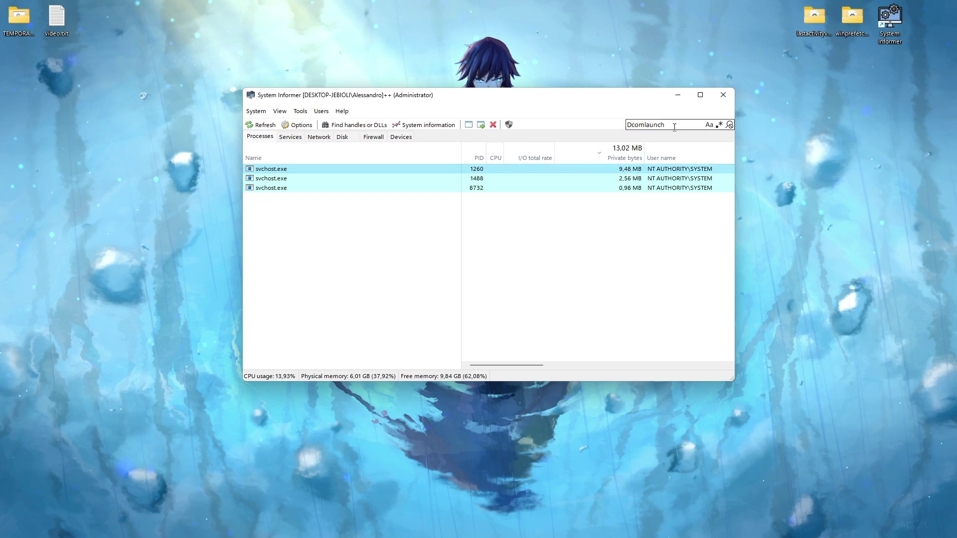
{"action": "left_click_drag", "start_coordinate": [674, 127], "coordinate": [607, 130]}
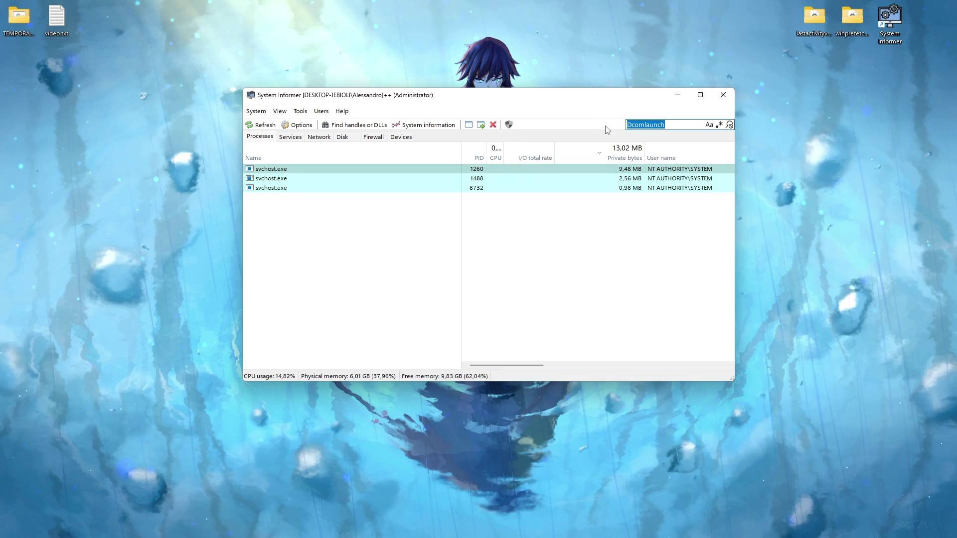
{"action": "left_click", "coordinate": [475, 171]}
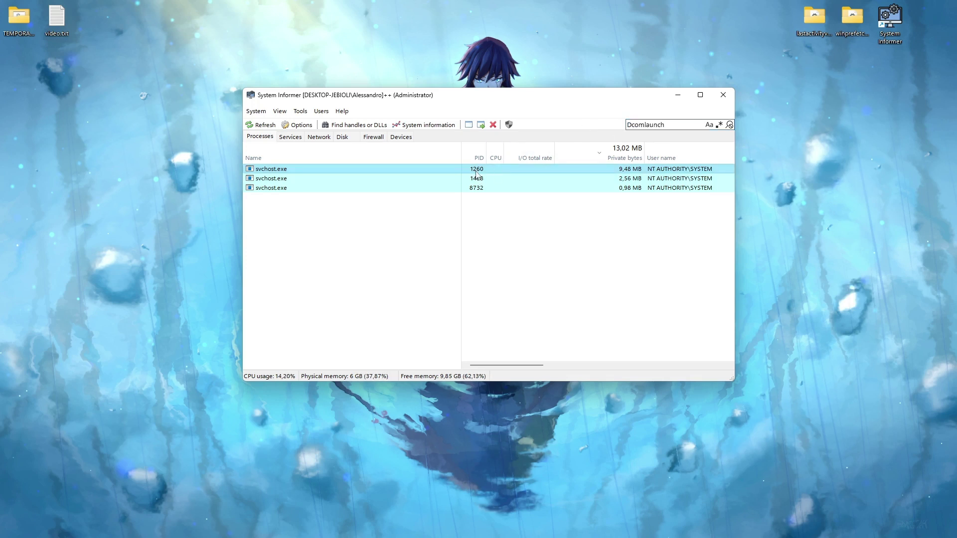
{"action": "left_click", "coordinate": [645, 125]}
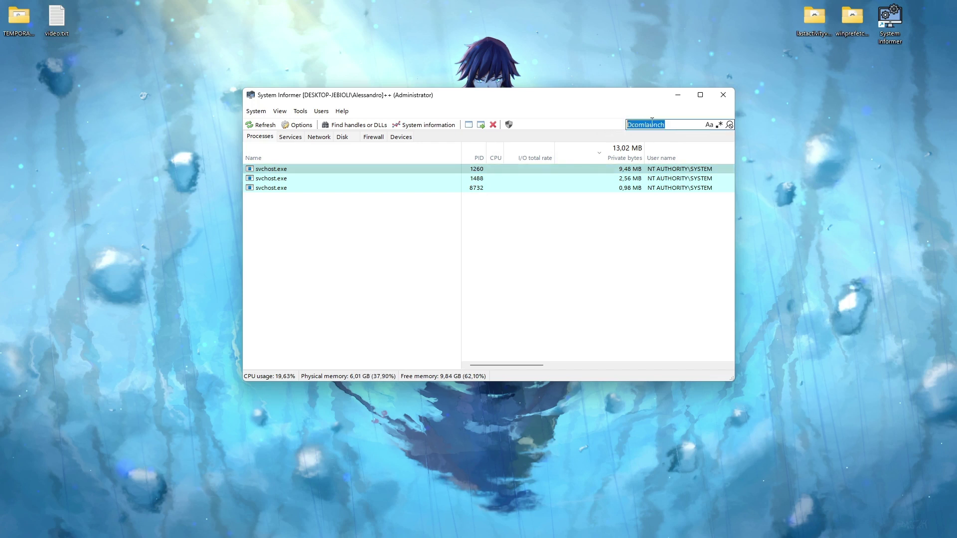
{"action": "left_click", "coordinate": [478, 171]}
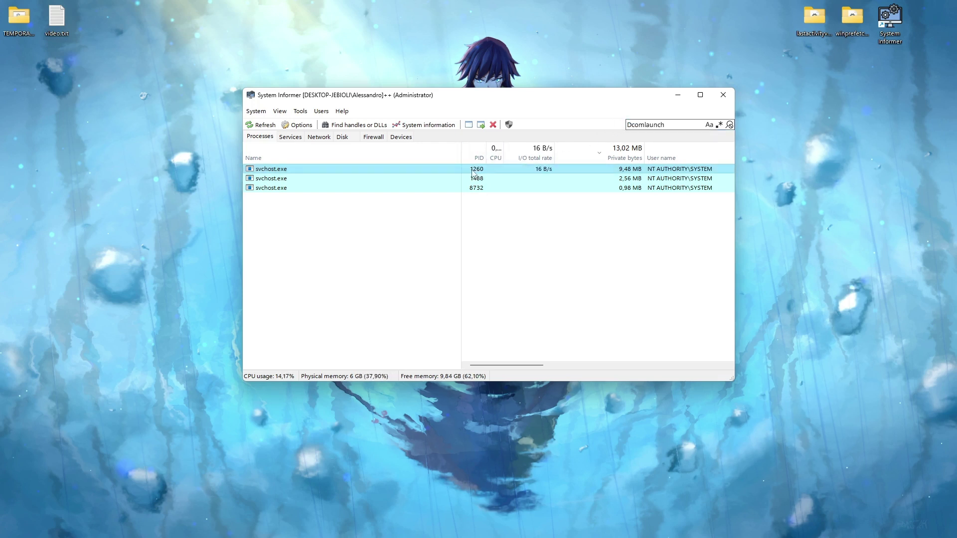
Step: Filter the process list by plug and open the properties of the matching svchost.exe process
{"action": "key", "text": "ctrl+k"}
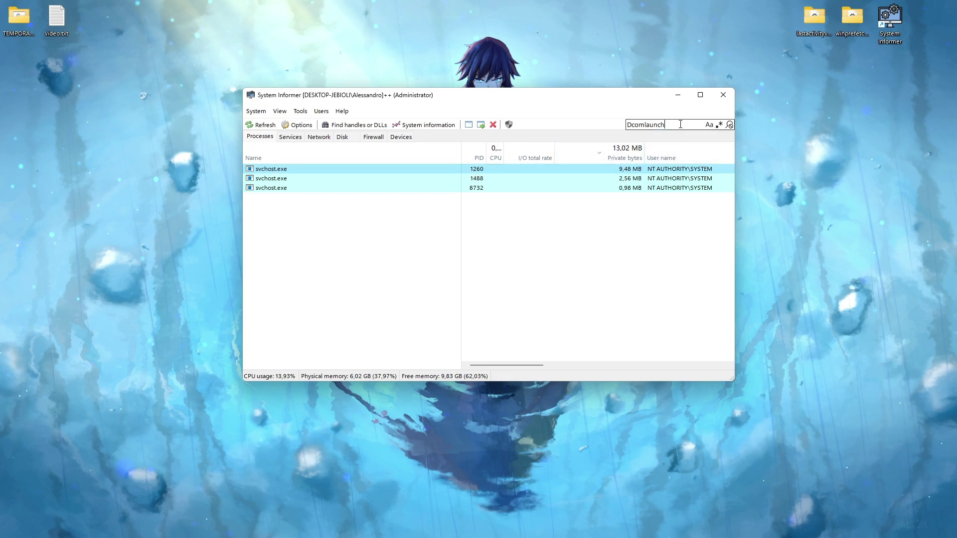
{"action": "type", "text": "plug"}
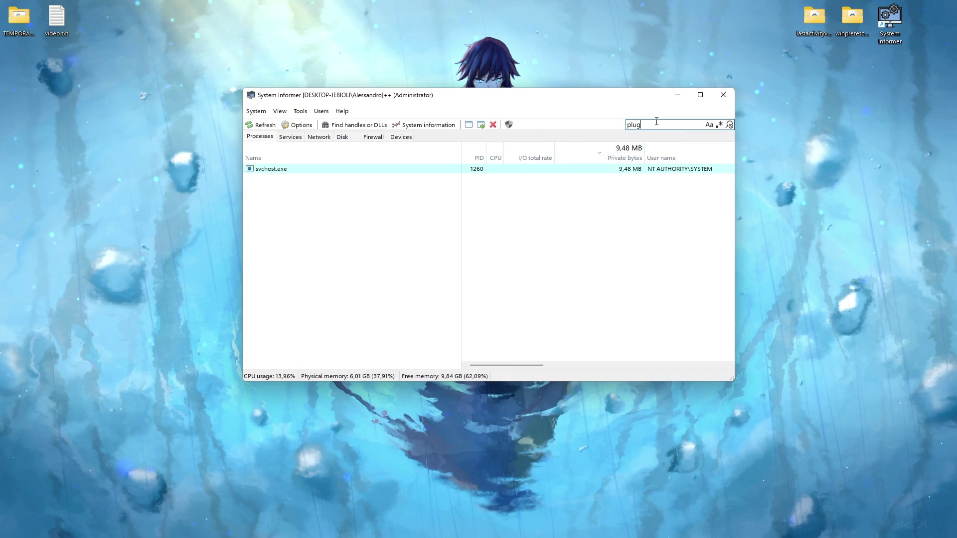
{"action": "left_click", "coordinate": [480, 171]}
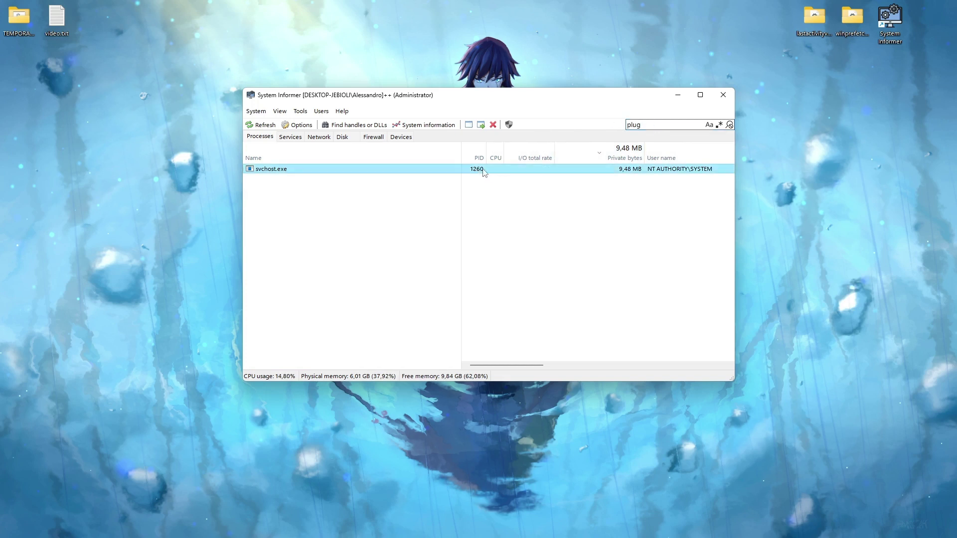
{"action": "double_click", "coordinate": [482, 171]}
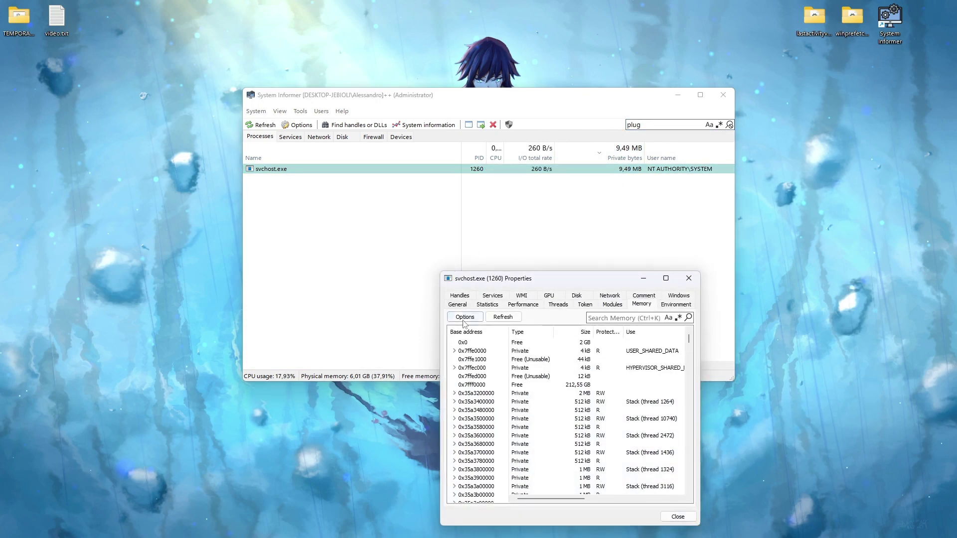
Step: Scan the process memory for strings with minimum length 4, extended Unicode detection, and private, image and mapped regions included
{"action": "left_click", "coordinate": [465, 317]}
{"action": "left_click", "coordinate": [477, 465]}
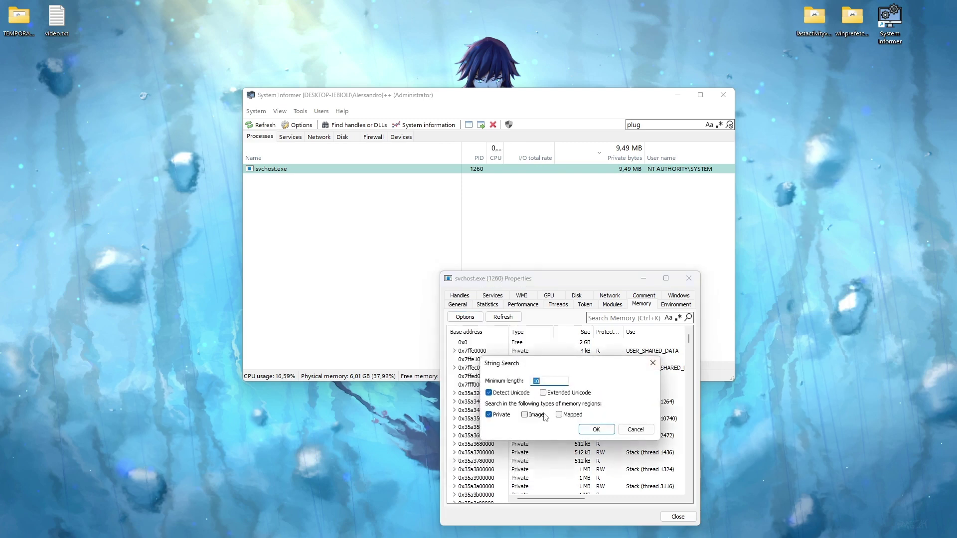
{"action": "left_click", "coordinate": [596, 429]}
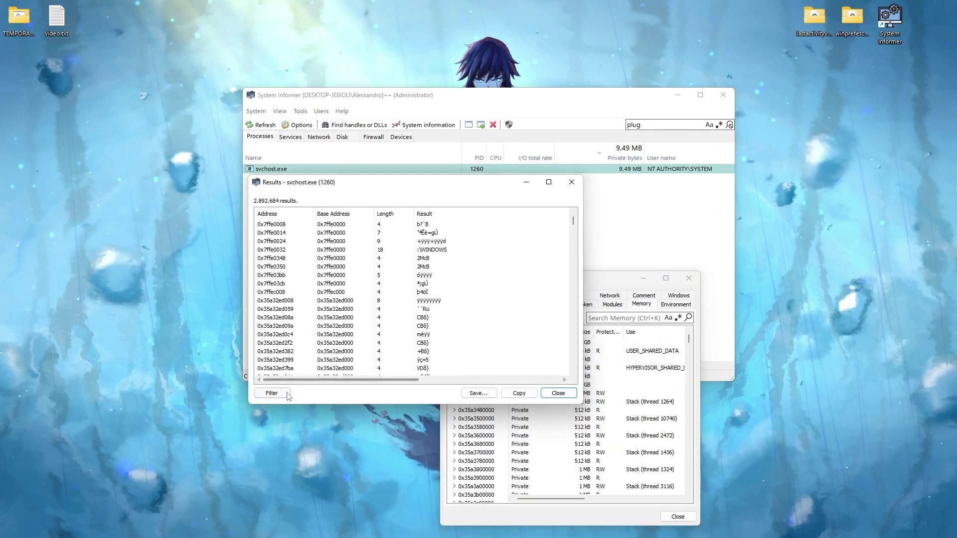
Step: Filter the strings case-insensitively for .jar, select the DoomsDay.jar path, then close the result and properties windows
{"action": "left_click", "coordinate": [272, 394]}
{"action": "left_click", "coordinate": [294, 417]}
{"action": "type", "text": ".jar"}
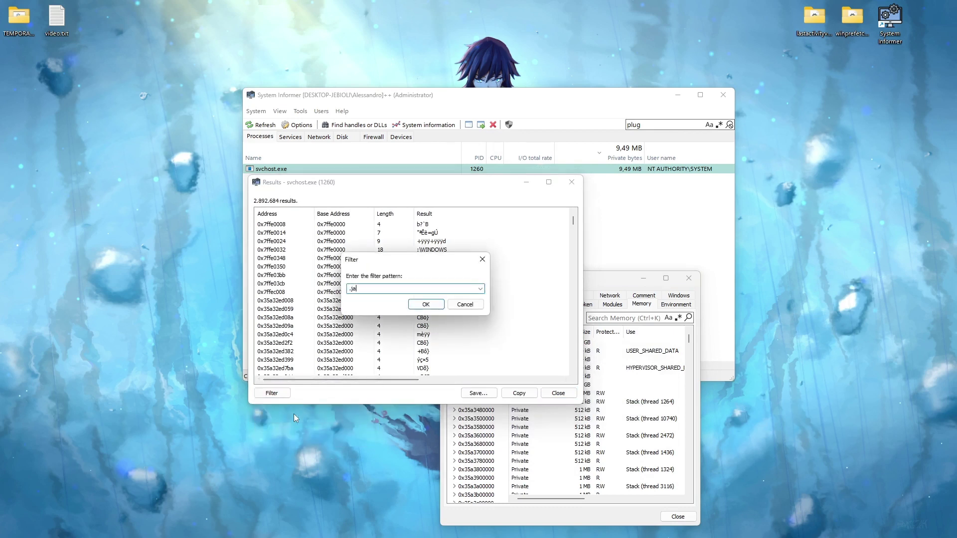
{"action": "key", "text": "Return"}
{"action": "left_click", "coordinate": [499, 234]}
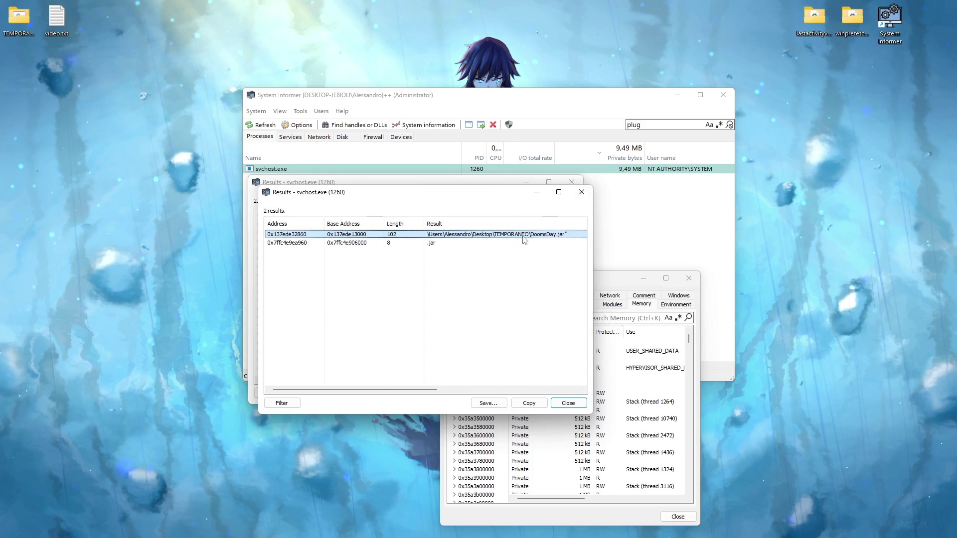
{"action": "left_click", "coordinate": [582, 192]}
{"action": "left_click", "coordinate": [572, 181]}
{"action": "left_click", "coordinate": [689, 278]}
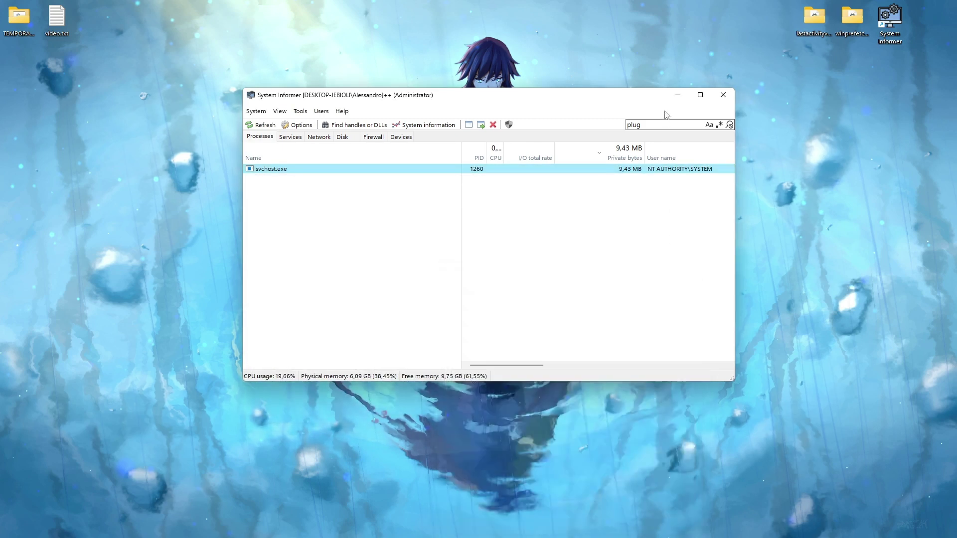
Step: Filter the process list by pcasvc and open the properties of the matching svchost.exe process
{"action": "type", "text": "pcas"}
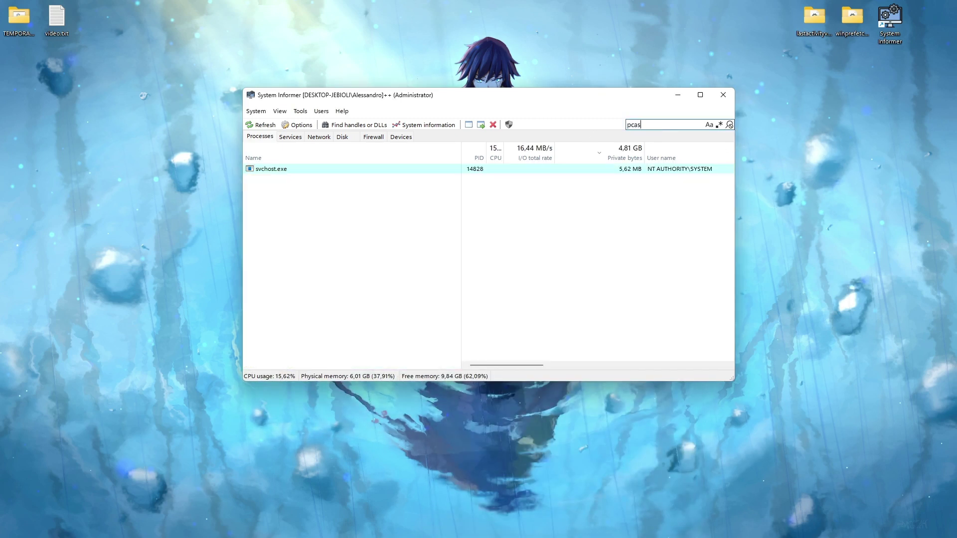
{"action": "type", "text": "vc"}
{"action": "double_click", "coordinate": [601, 169]}
Step: Scan the pcasvc svchost.exe memory for strings with minimum length 4, extended Unicode, and private, image and mapped regions
{"action": "left_click", "coordinate": [465, 318]}
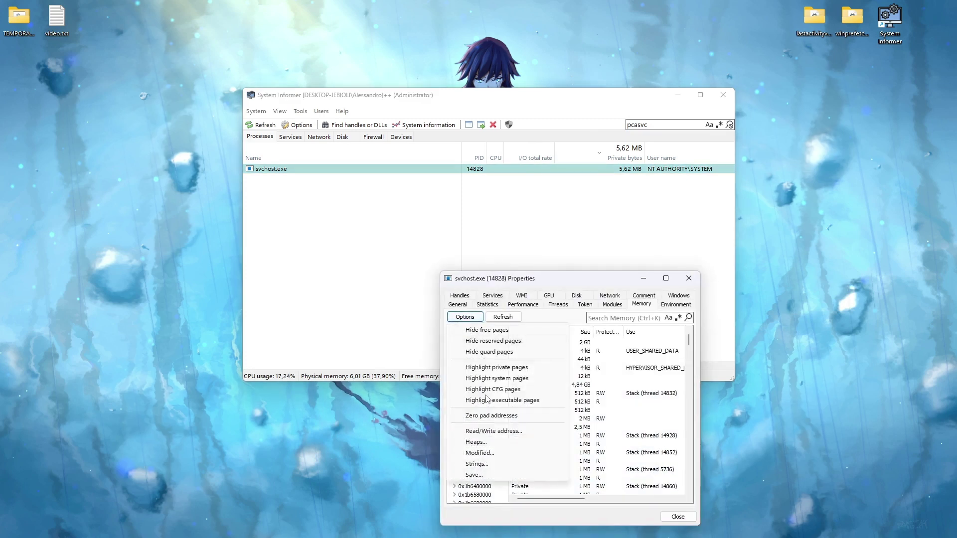
{"action": "left_click", "coordinate": [476, 464]}
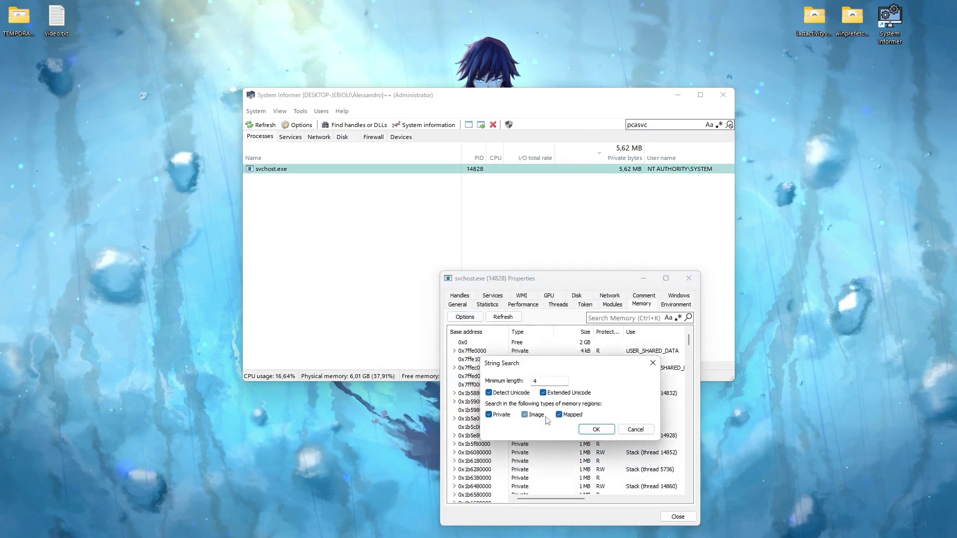
{"action": "left_click", "coordinate": [596, 430]}
Step: Filter the found strings for jar, enlarge the results window and select the javaw.exe command line that launches DoomsDay.jar
{"action": "left_click", "coordinate": [271, 393]}
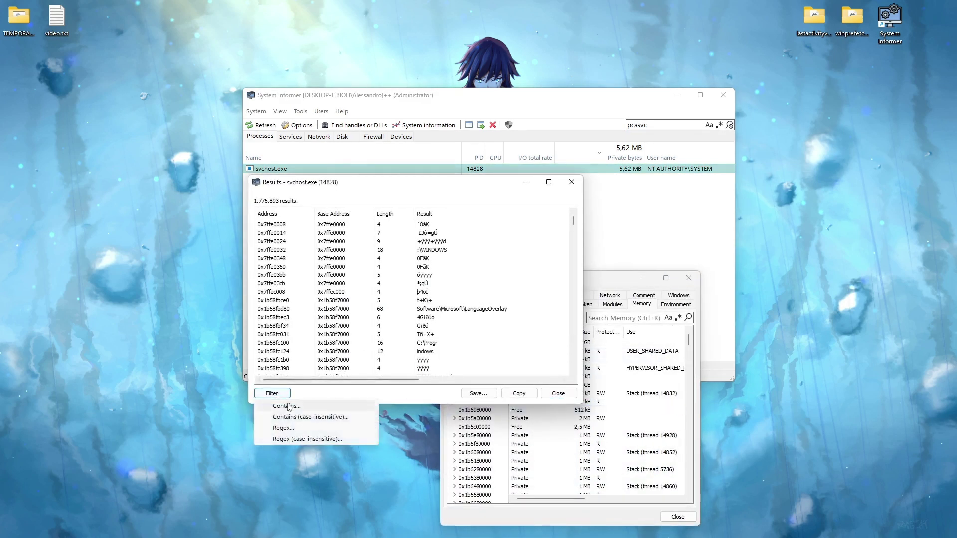
{"action": "left_click", "coordinate": [288, 406]}
{"action": "type", "text": "jar"}
{"action": "key", "text": "Return"}
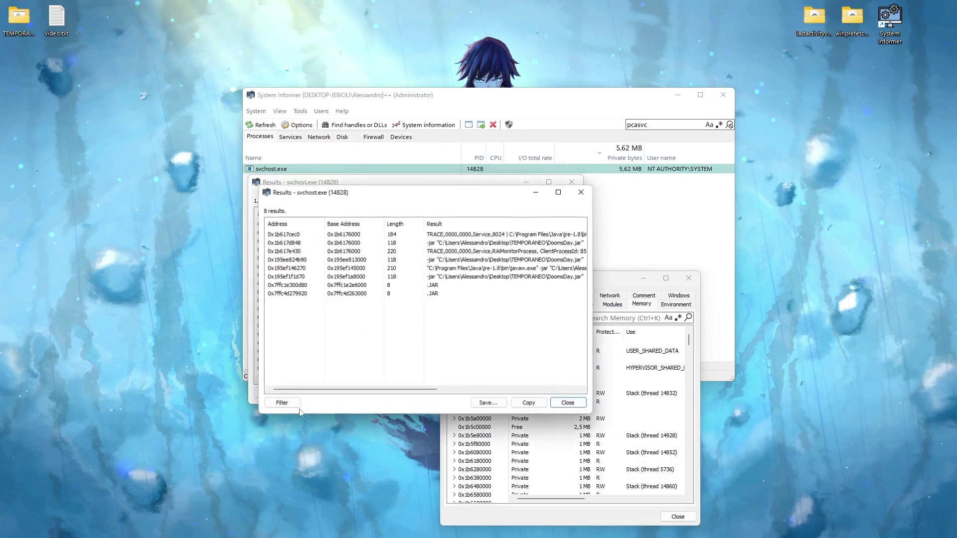
{"action": "left_click", "coordinate": [558, 193]}
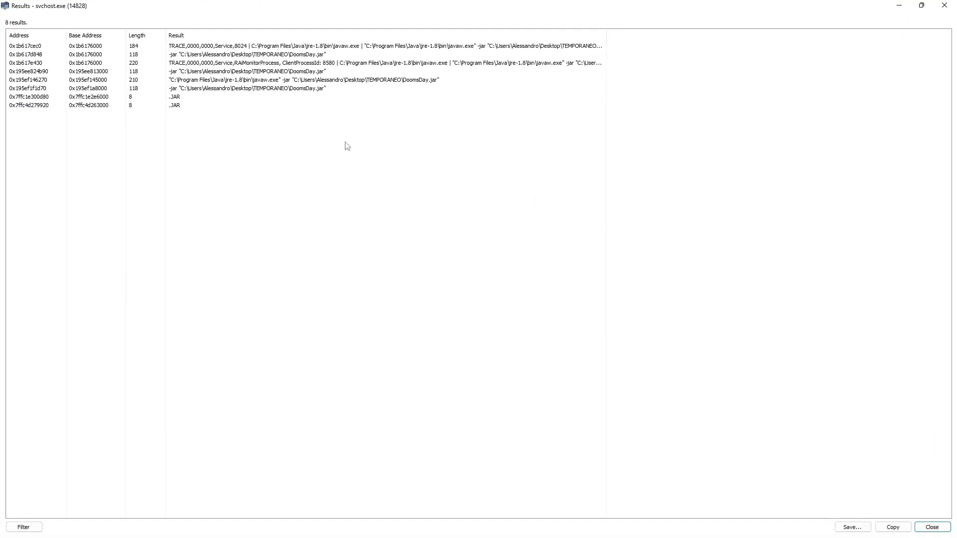
{"action": "left_click", "coordinate": [353, 81]}
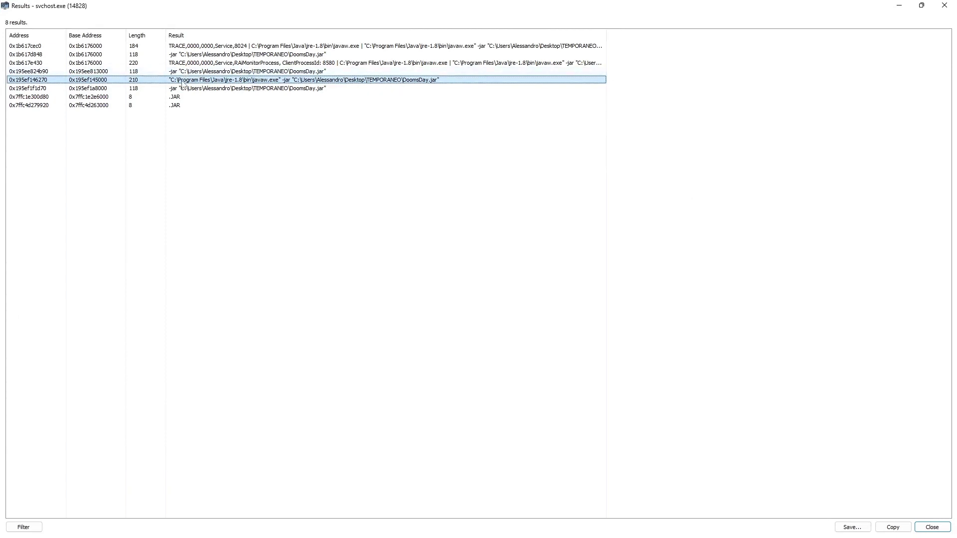
Step: Close the string results, the svchost.exe properties and System Informer
{"action": "left_click", "coordinate": [944, 5]}
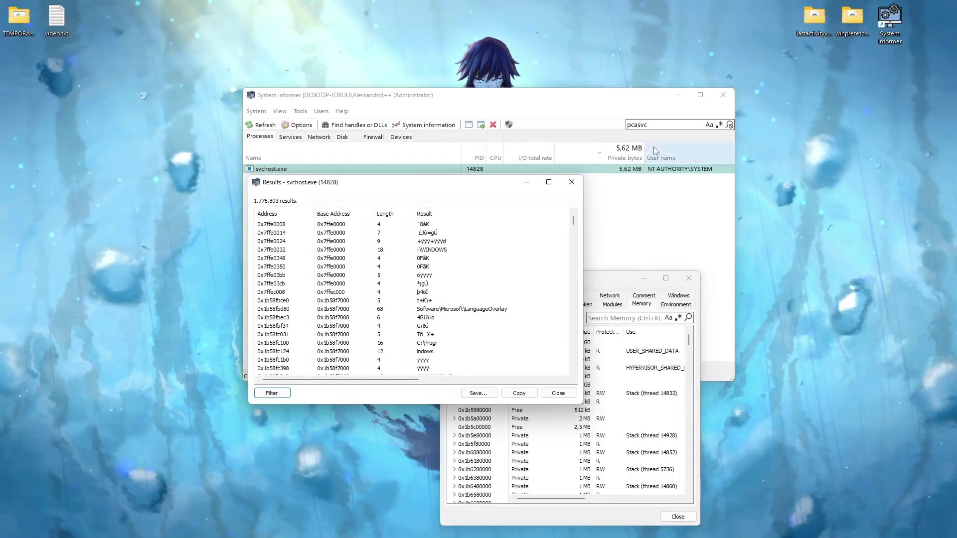
{"action": "left_click", "coordinate": [572, 183]}
{"action": "left_click", "coordinate": [689, 278]}
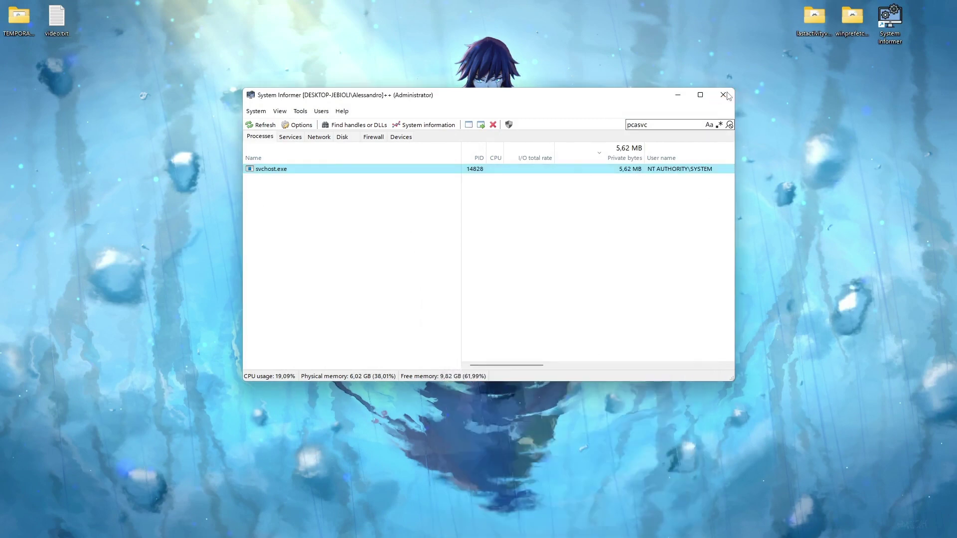
{"action": "left_click", "coordinate": [723, 95]}
Step: Run 13560.bat from the TEMPORANEO folder and move the clicker's console so the file list stays in view
{"action": "left_click_drag", "start_coordinate": [317, 4], "coordinate": [651, 296]}
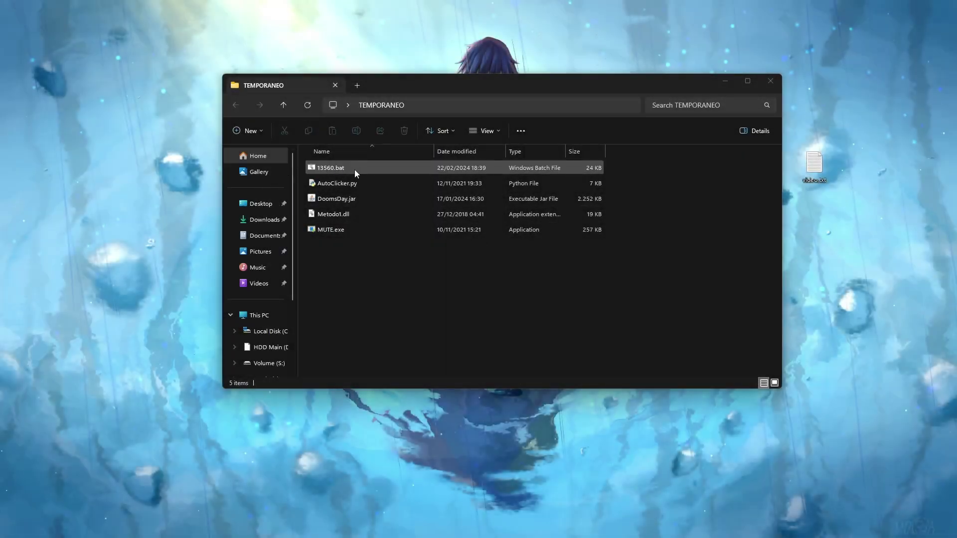
{"action": "left_click", "coordinate": [445, 170]}
{"action": "double_click", "coordinate": [444, 169]}
{"action": "left_click_drag", "start_coordinate": [304, 145], "coordinate": [451, 217]}
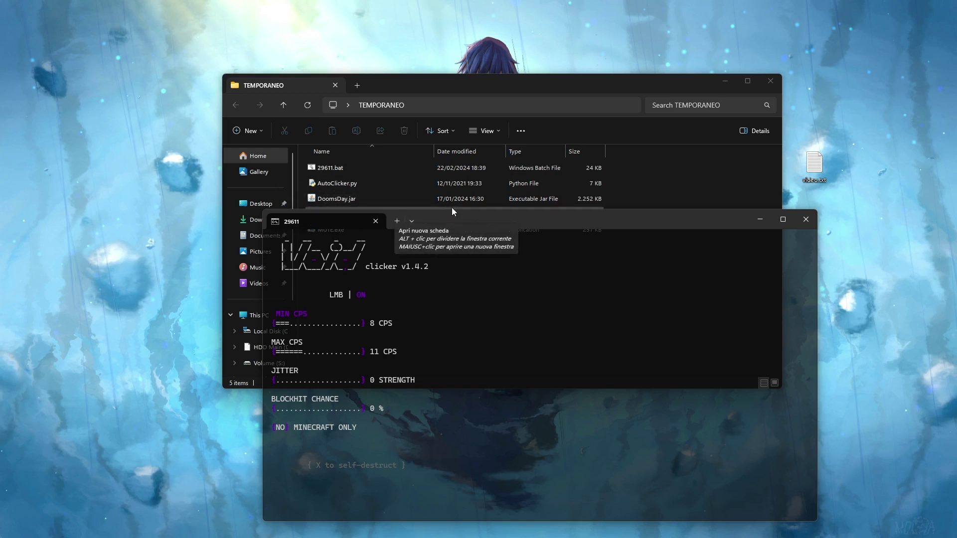
Step: Find and open the winprefetchview-x64 folder and launch WinPrefetchView.exe from it
{"action": "key", "text": "super"}
{"action": "type", "text": "winprefetchview-x64"}
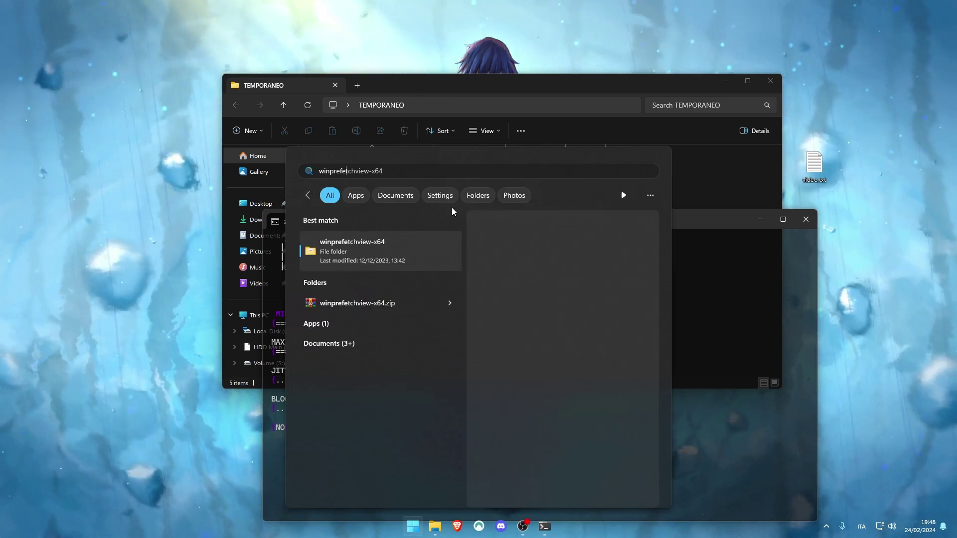
{"action": "key", "text": "Return"}
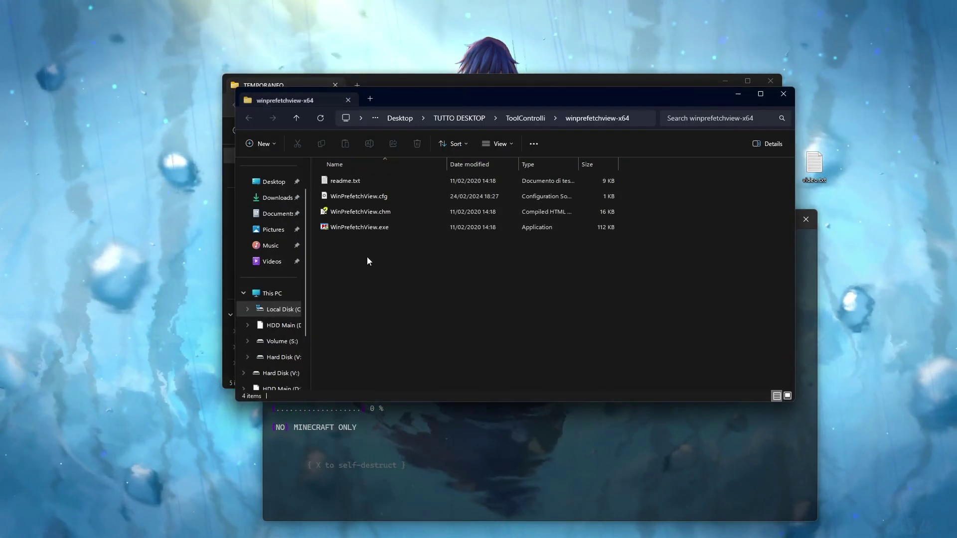
{"action": "double_click", "coordinate": [363, 231]}
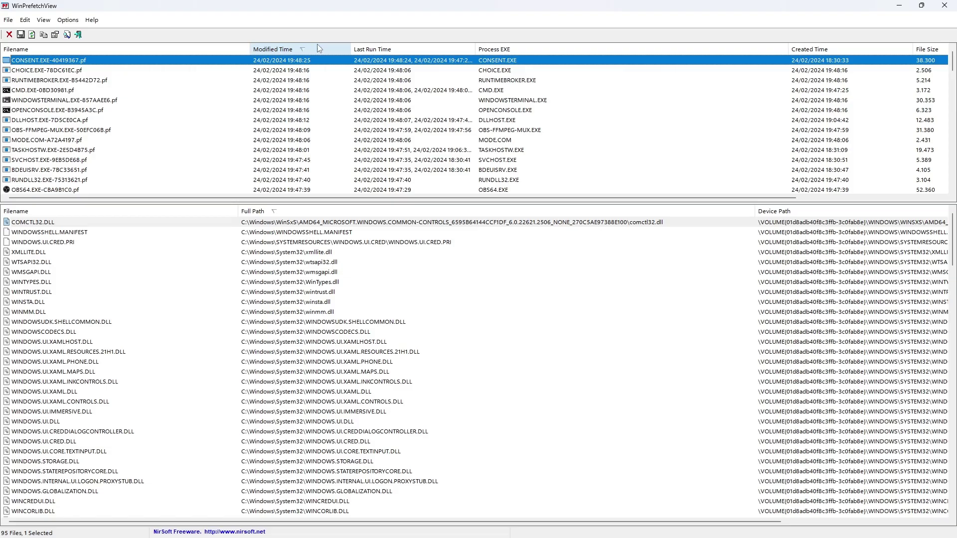
Step: Examine the files referenced by the CMD.EXE prefetch entry, selecting 29611.BAT and 13560.BAT to compare their paths
{"action": "left_click", "coordinate": [55, 91]}
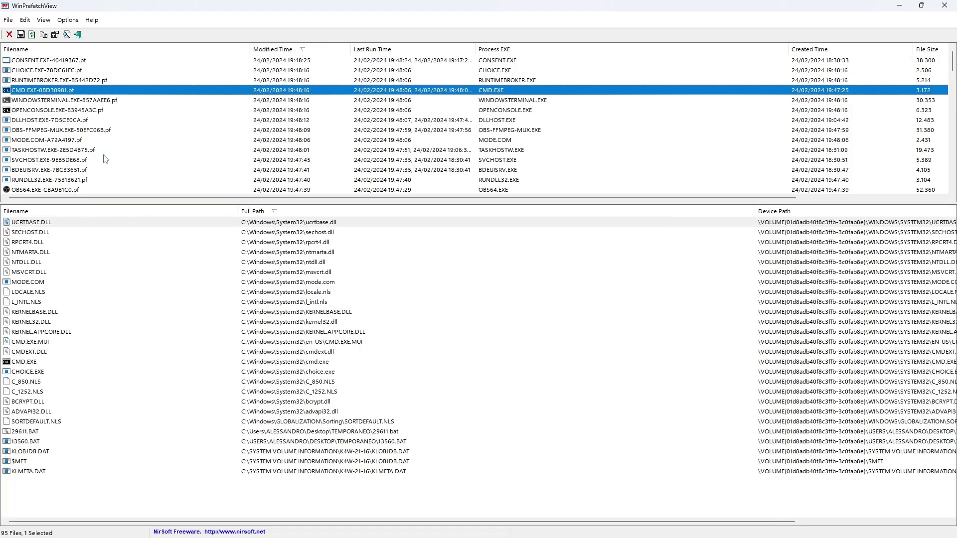
{"action": "left_click", "coordinate": [33, 432]}
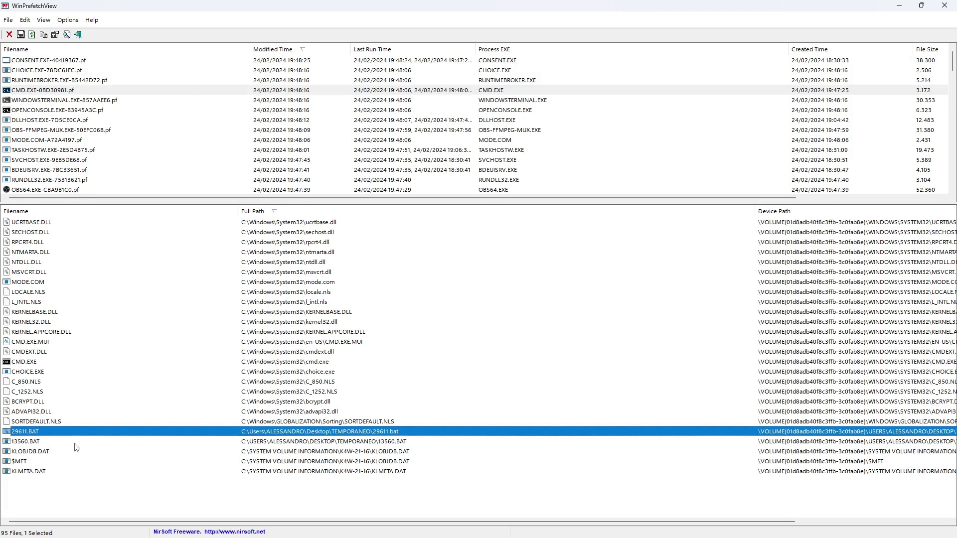
{"action": "left_click", "coordinate": [18, 442]}
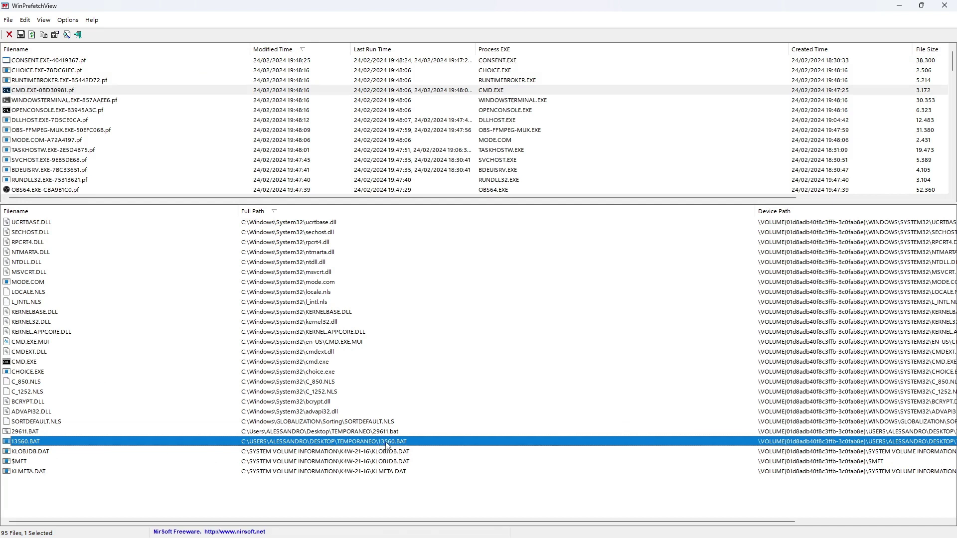
{"action": "left_click", "coordinate": [34, 433]}
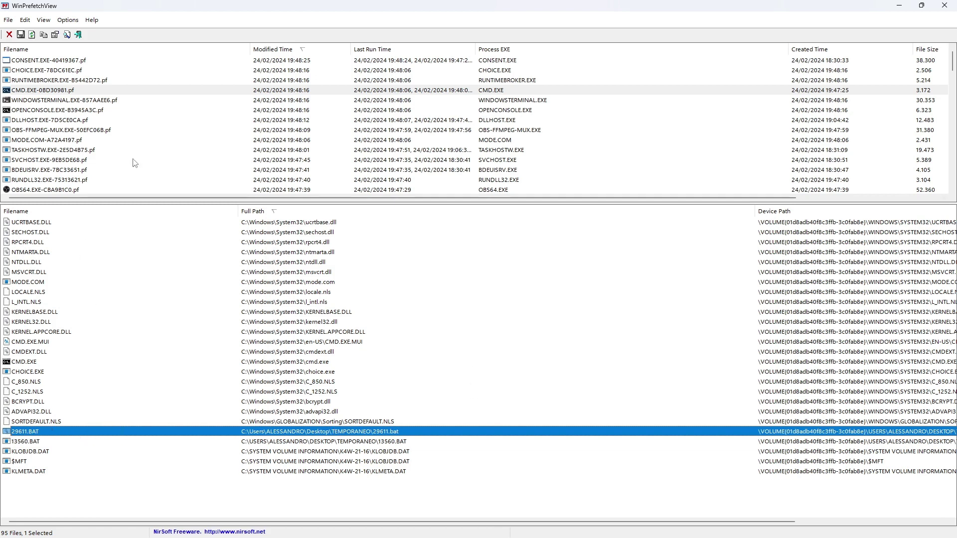
Step: Close WinPrefetchView and the clicker's console window
{"action": "left_click_drag", "start_coordinate": [190, 5], "coordinate": [397, 65]}
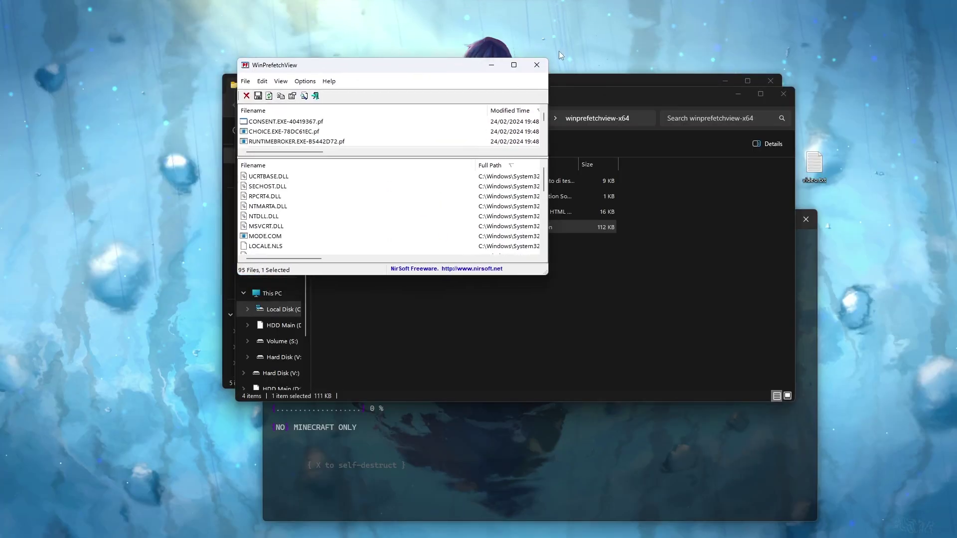
{"action": "left_click", "coordinate": [546, 69]}
{"action": "left_click", "coordinate": [797, 224]}
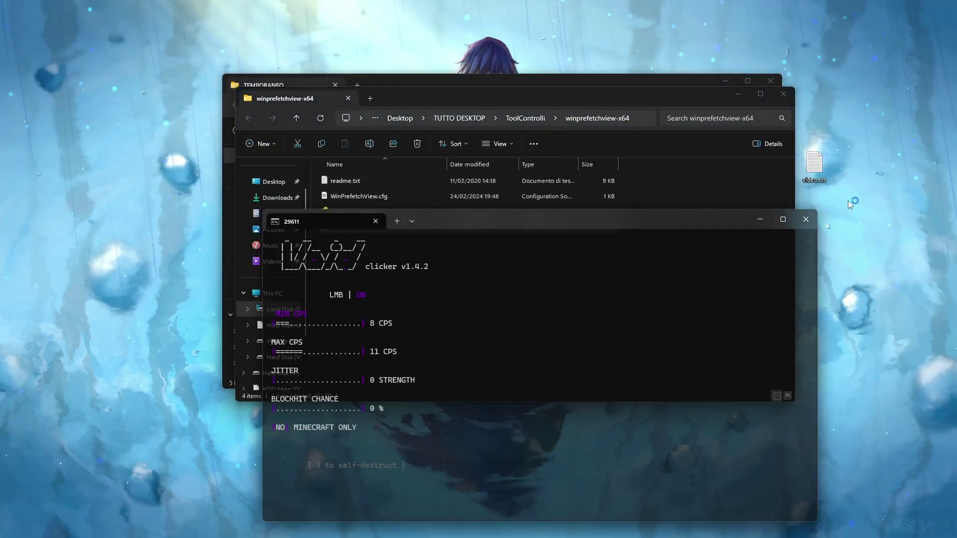
{"action": "left_click", "coordinate": [812, 222]}
Step: Launch System Informer as administrator, filter the processes by pcasvc and open the memory properties of the matching svchost.exe
{"action": "key", "text": "super"}
{"action": "type", "text": "system Informer"}
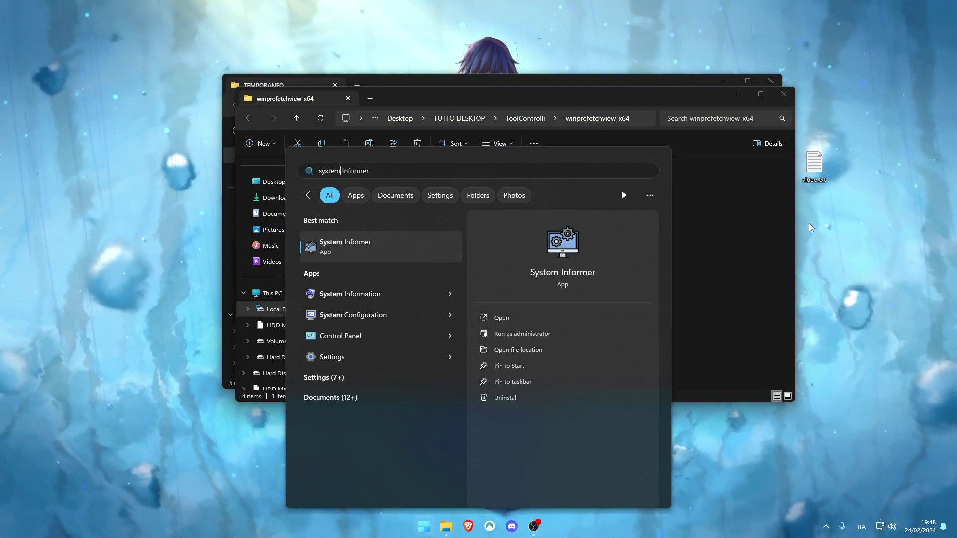
{"action": "left_click", "coordinate": [541, 334]}
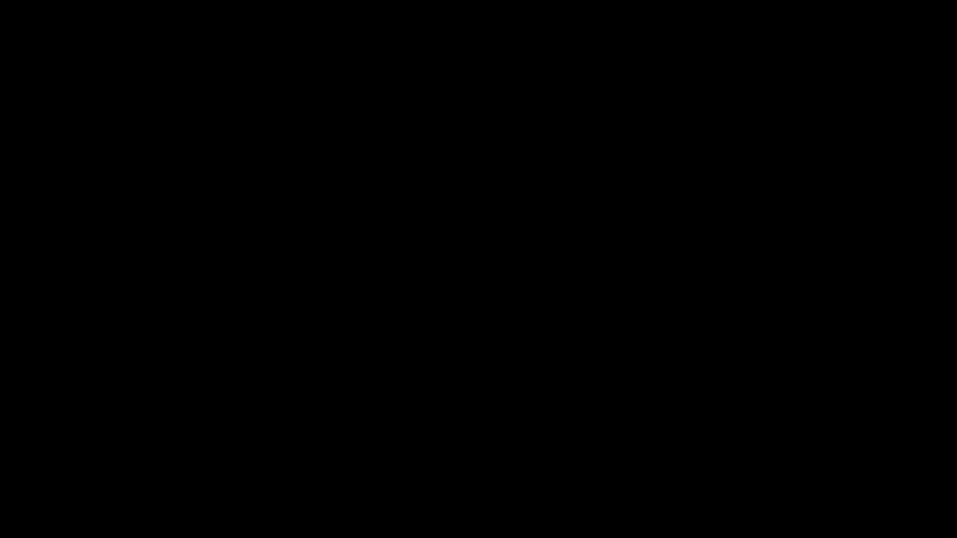
{"action": "type", "text": "pcasvc"}
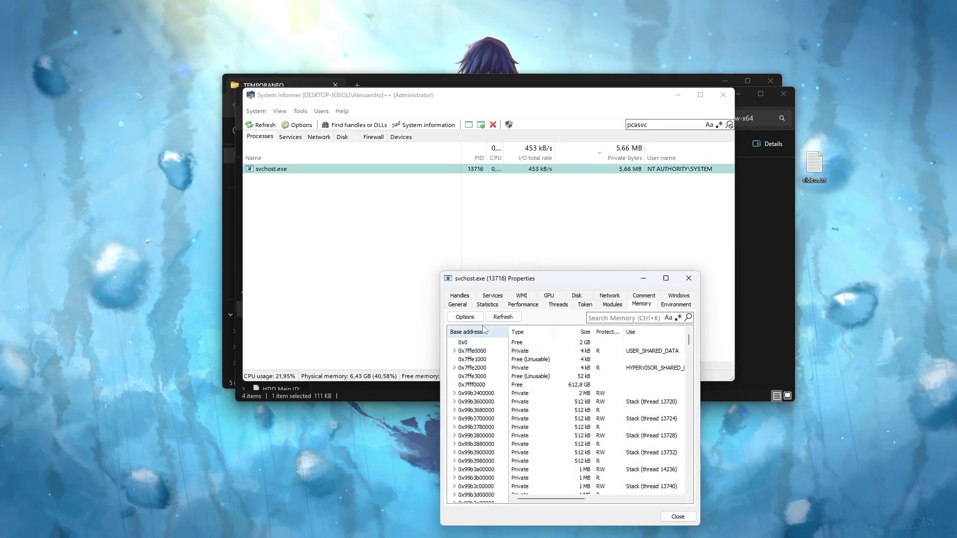
Step: Search the svchost.exe memory for strings of minimum length 4, enabling extended Unicode and the private, image and mapped regions
{"action": "left_click", "coordinate": [464, 317]}
{"action": "left_click", "coordinate": [493, 464]}
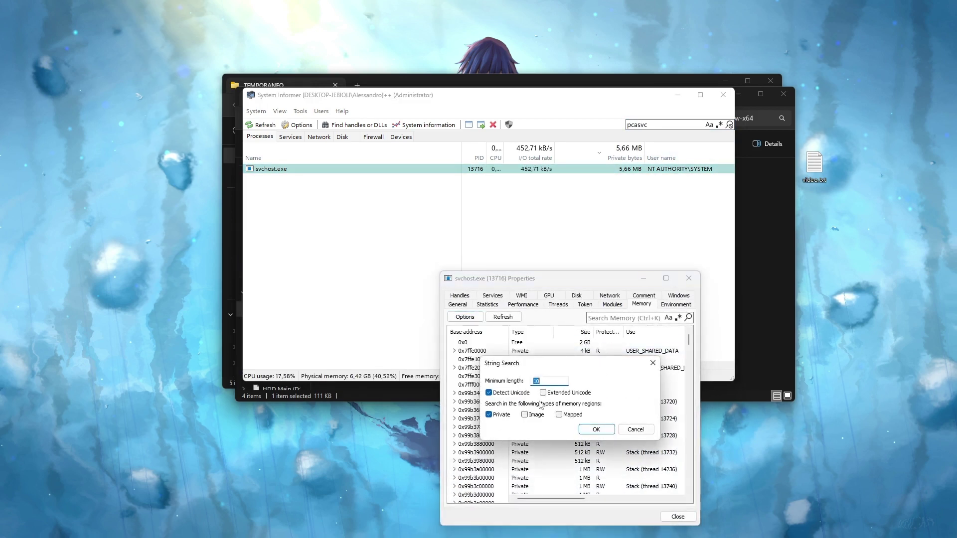
{"action": "left_click", "coordinate": [596, 430]}
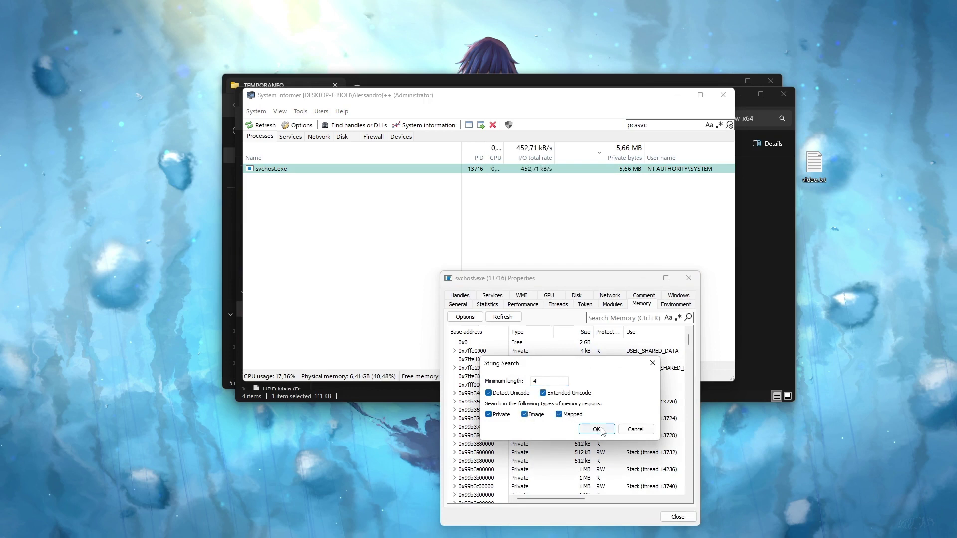
Step: Filter the strings case-insensitively for .bat and select the 13560.bat path in the TEMPORANEO folder
{"action": "left_click", "coordinate": [279, 404]}
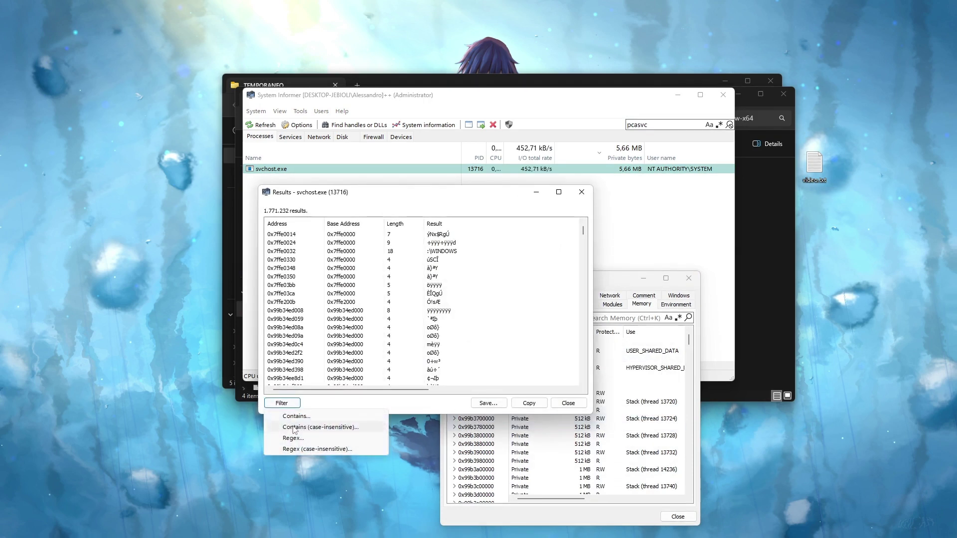
{"action": "left_click", "coordinate": [292, 424]}
{"action": "type", "text": ".bat"}
{"action": "key", "text": "Return"}
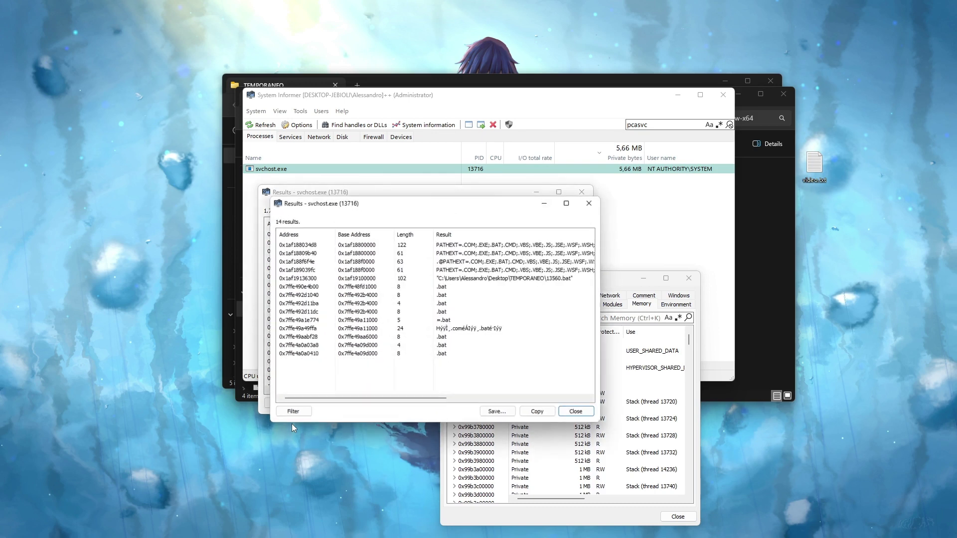
{"action": "left_click", "coordinate": [521, 278]}
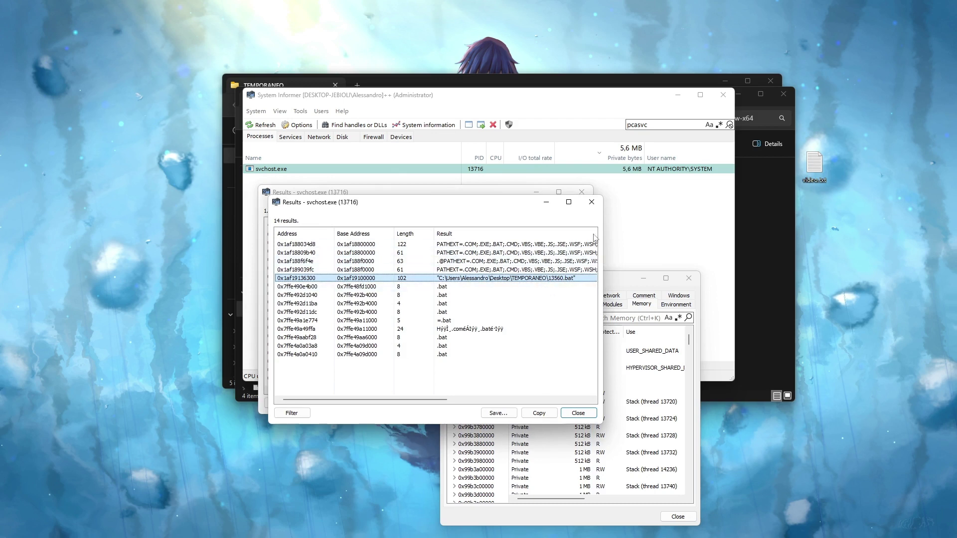
Step: Close the string results, process properties, System Informer and the winprefetchview-x64 folder, leaving the TEMPORANEO folder open
{"action": "left_click", "coordinate": [591, 202]}
{"action": "left_click", "coordinate": [582, 192]}
{"action": "left_click", "coordinate": [688, 277]}
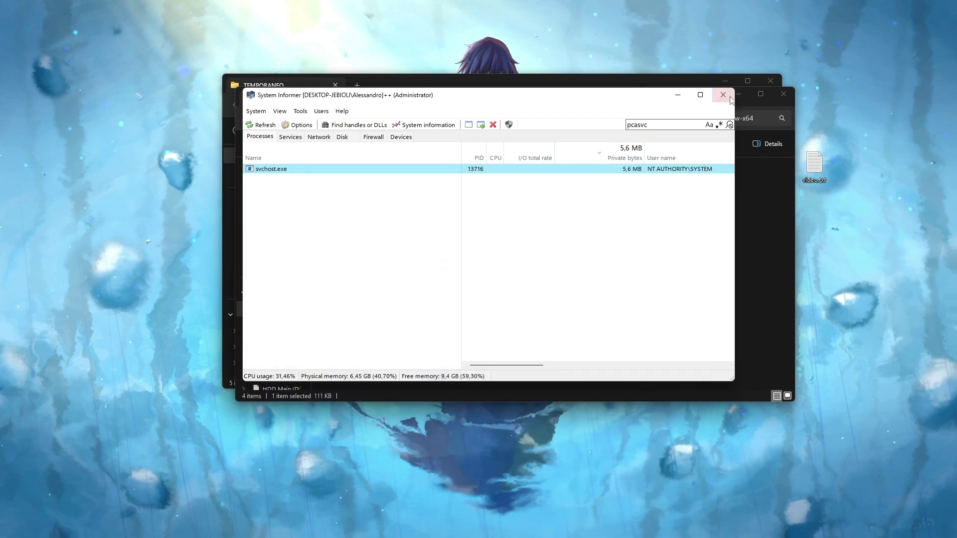
{"action": "left_click", "coordinate": [723, 95]}
{"action": "left_click_drag", "start_coordinate": [606, 100], "coordinate": [564, 115]}
{"action": "left_click", "coordinate": [749, 107]}
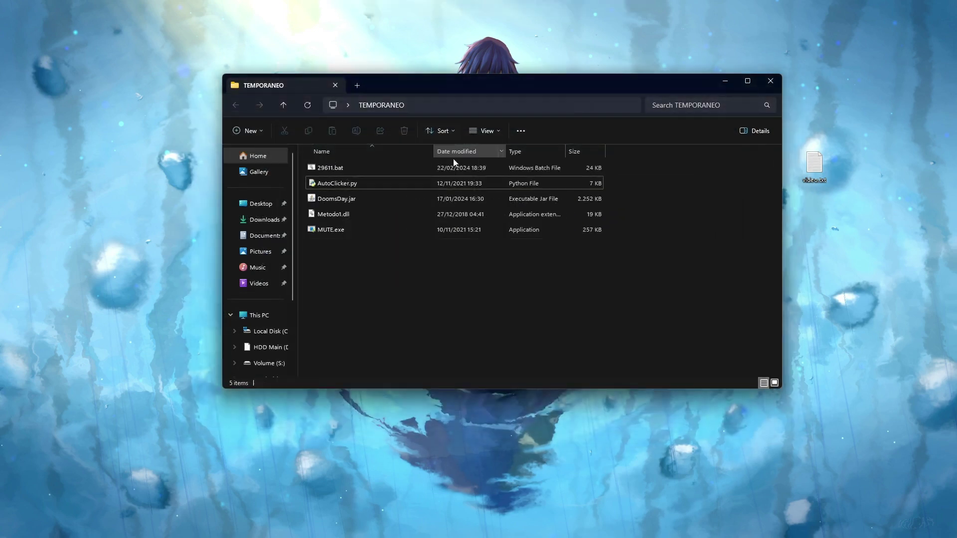
Step: Open a command prompt as administrator and change its directory from Desktop to TEMPORANEO
{"action": "key", "text": "super"}
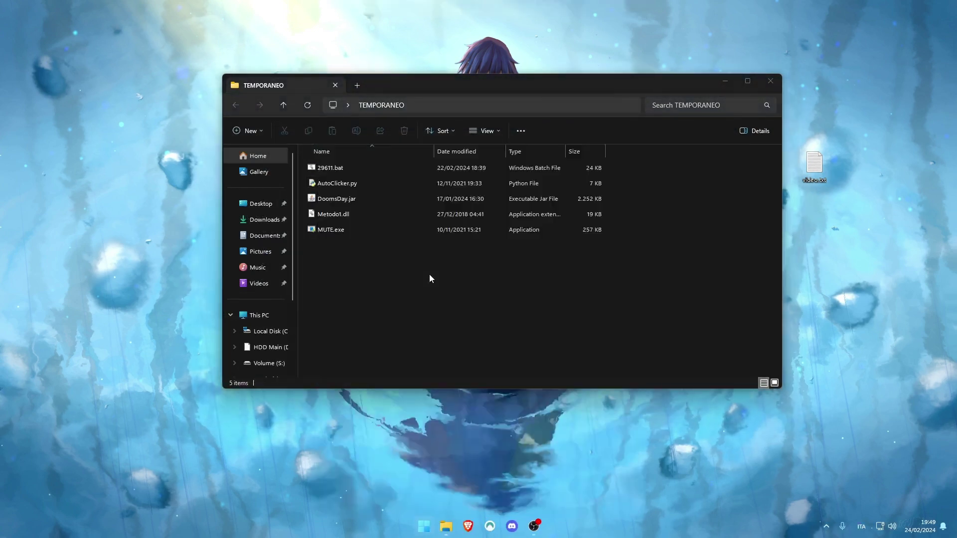
{"action": "type", "text": "termin"}
{"action": "left_click", "coordinate": [500, 318]}
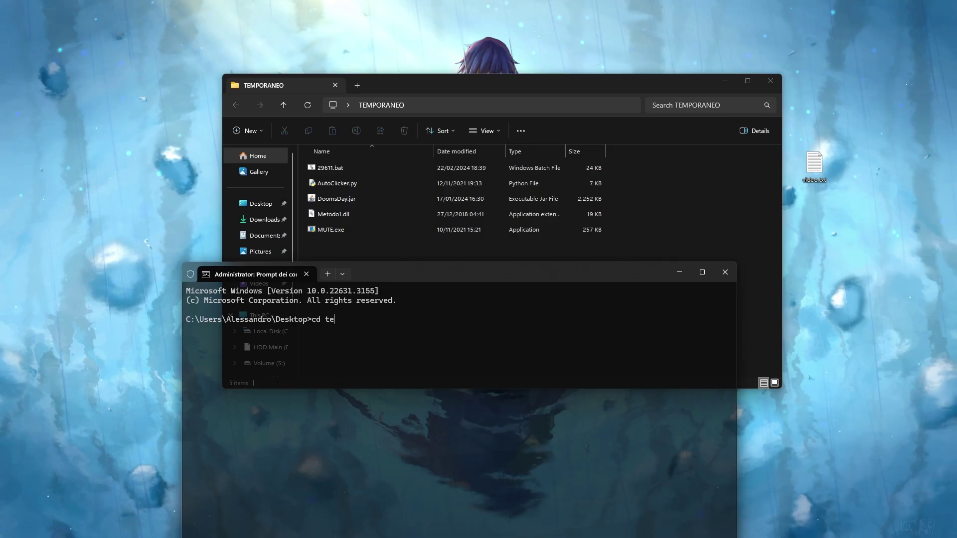
{"action": "key", "text": "Tab"}
{"action": "key", "text": "Return"}
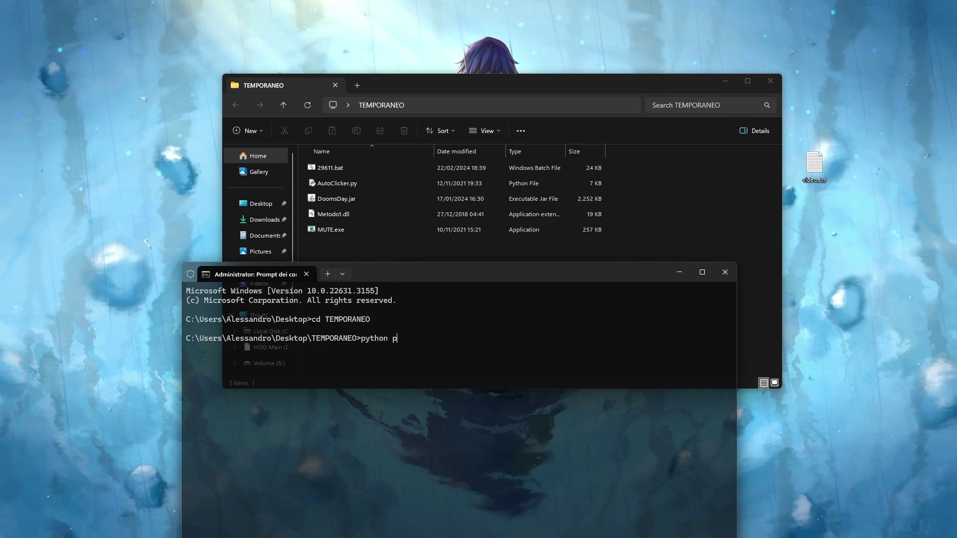
Step: Run AutoClicker.py with Python in the command prompt and move the console over the TEMPORANEO folder window
{"action": "type", "text": "python au"}
{"action": "key", "text": "Tab"}
{"action": "key", "text": "Return"}
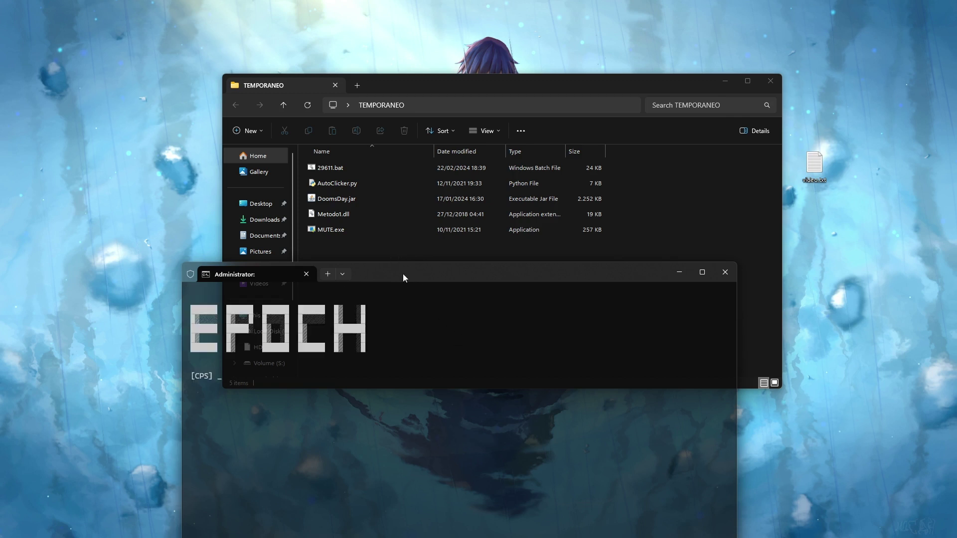
{"action": "left_click_drag", "start_coordinate": [403, 273], "coordinate": [422, 115]}
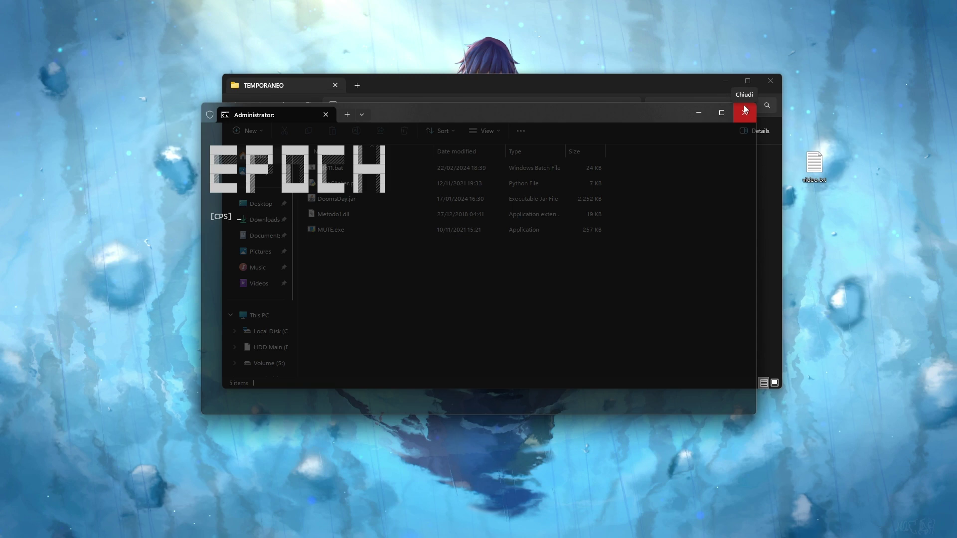
{"action": "mouse_move", "coordinate": [515, 115]}
{"action": "left_mouse_down"}
{"action": "mouse_move", "coordinate": [487, 96]}
{"action": "mouse_move", "coordinate": [532, 122]}
{"action": "left_mouse_up"}
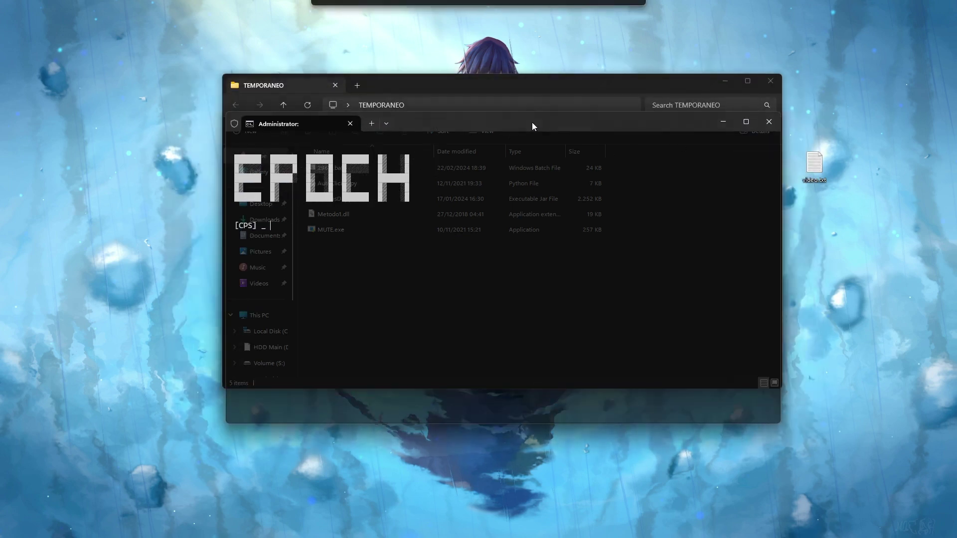
Step: Close the running AutoClicker console, find the winprefetchview-x64 folder through Windows search and launch WinPrefetchView from it
{"action": "left_click", "coordinate": [772, 123]}
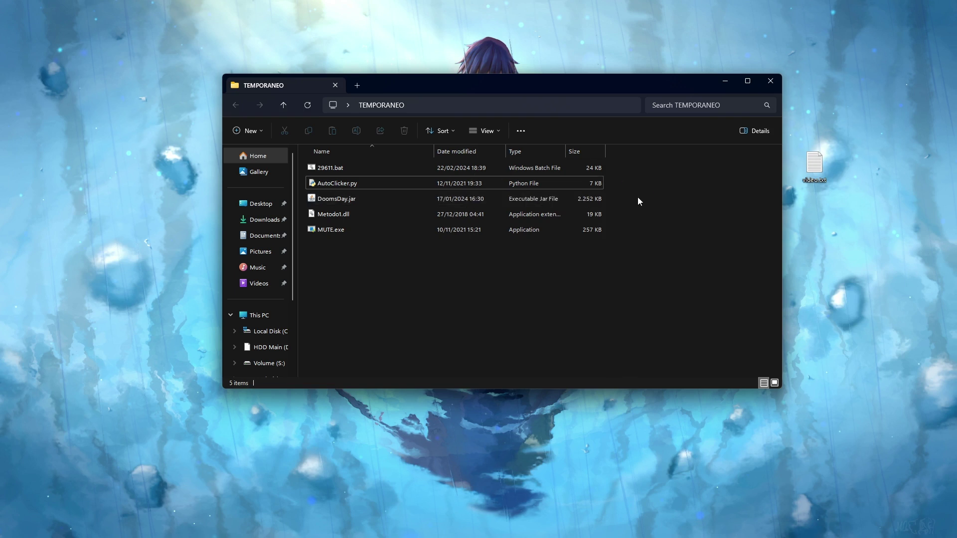
{"action": "key", "text": "super+s"}
{"action": "type", "text": "winprefetchview"}
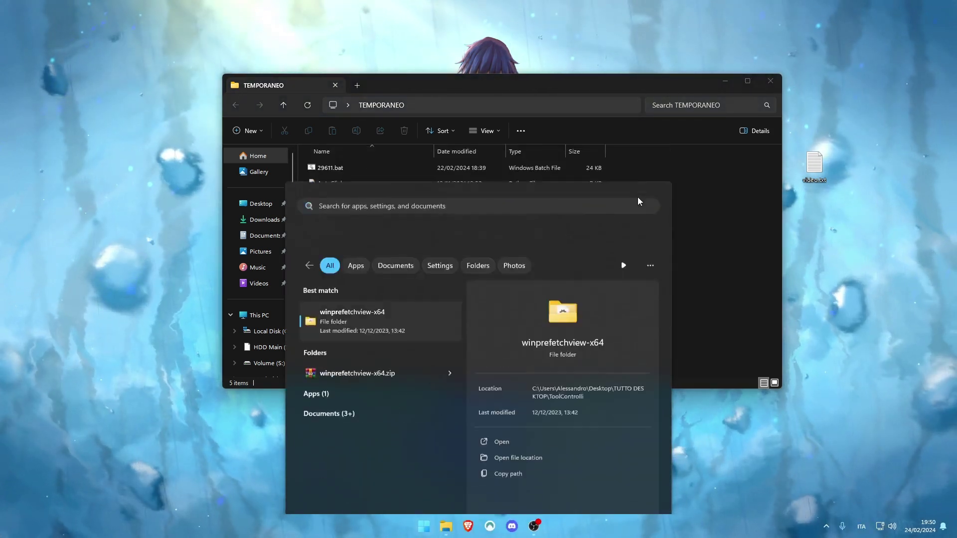
{"action": "key", "text": "Return"}
{"action": "double_click", "coordinate": [300, 244]}
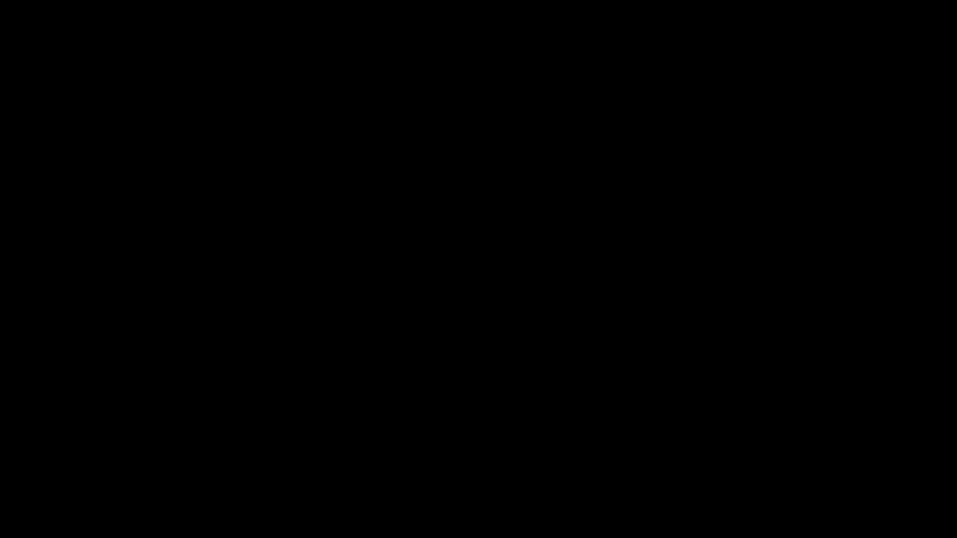
Step: Select the PYTHON.EXE prefetch entry and locate AUTOCLICKER.PY in the TEMPORANEO folder among its referenced files
{"action": "left_click", "coordinate": [72, 81]}
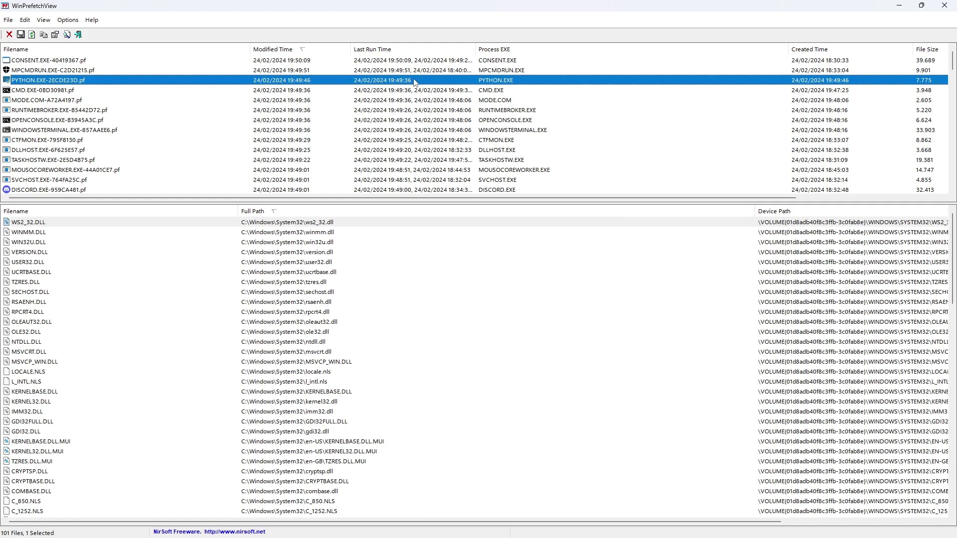
{"action": "scroll", "coordinate": [223, 362], "scroll_direction": "down", "scroll_amount": 9}
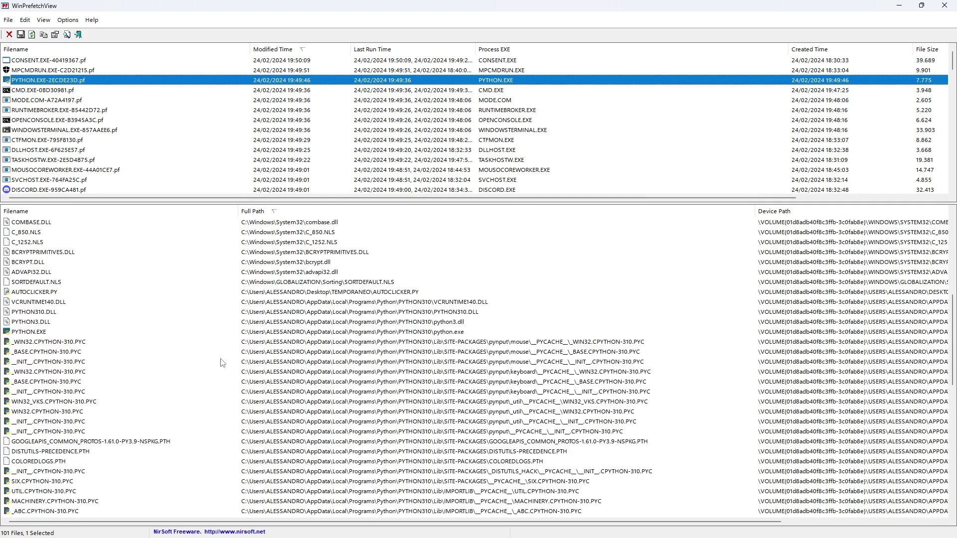
{"action": "scroll", "coordinate": [223, 362], "scroll_direction": "up", "scroll_amount": 2}
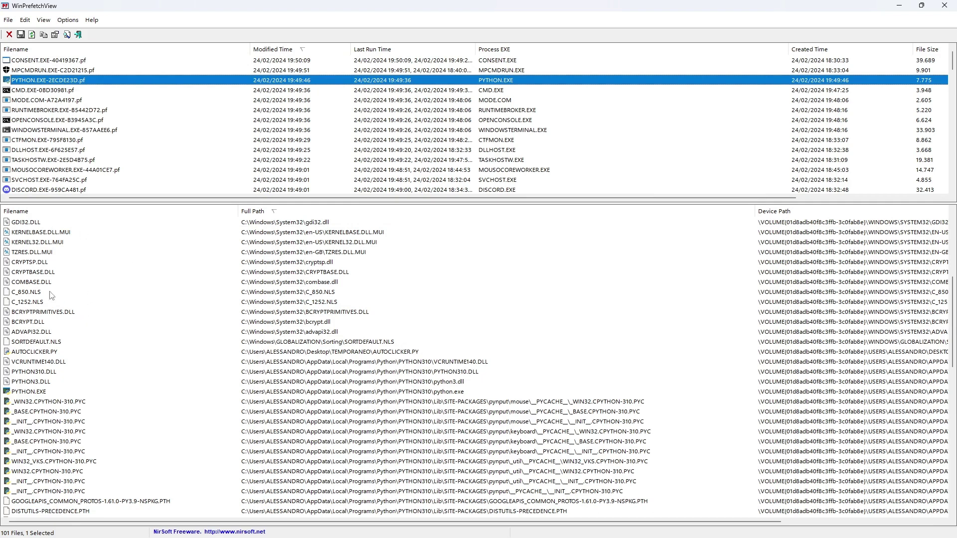
{"action": "left_click", "coordinate": [139, 352]}
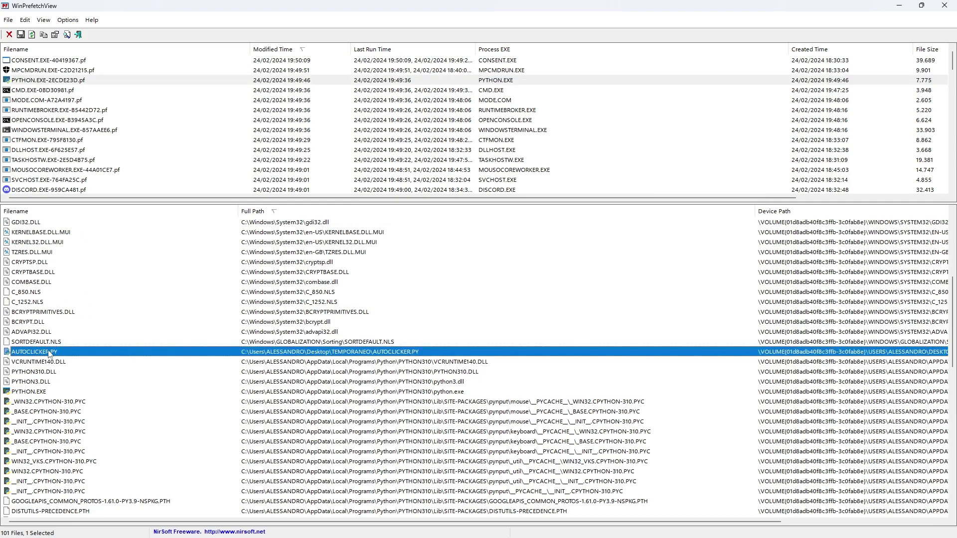
Step: Close WinPrefetchView, its winprefetchview-x64 folder and the TEMPORANEO folder window to return to the desktop
{"action": "left_click", "coordinate": [944, 5]}
{"action": "left_click", "coordinate": [769, 110]}
{"action": "left_click", "coordinate": [769, 85]}
{"action": "left_click_drag", "start_coordinate": [428, 57], "coordinate": [614, 332]}
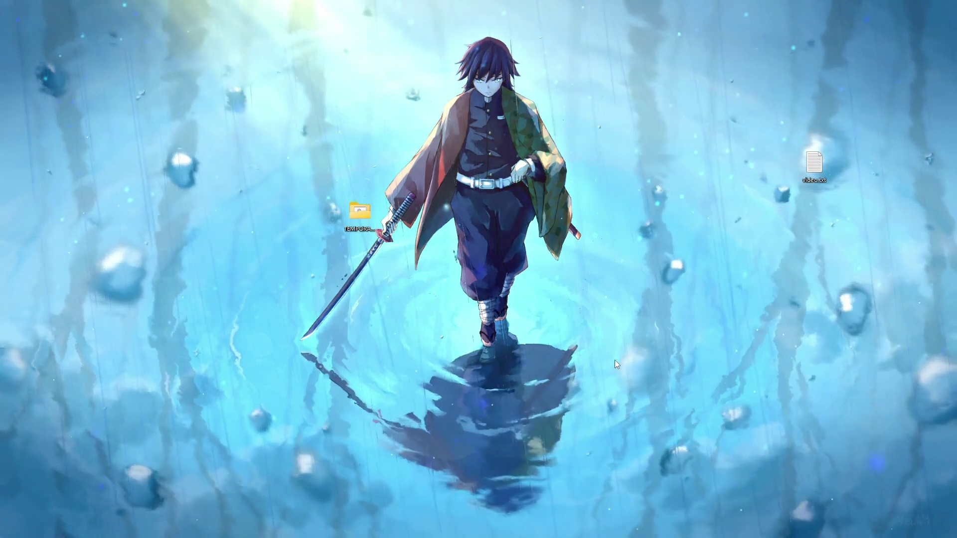